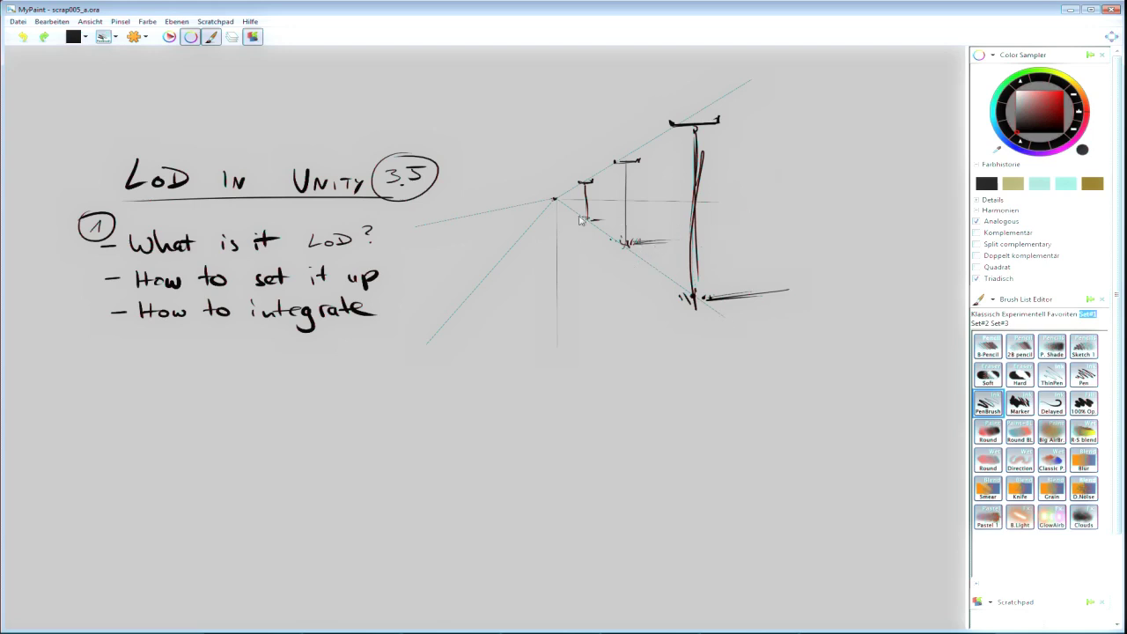
Draw small marks and a wavy dashed line along the horizon, plus a tall capped vertical bar beside the largest pillar.
{"action": "left_click_drag", "start_coordinate": [528, 212], "coordinate": [543, 212]}
{"action": "left_click_drag", "start_coordinate": [563, 204], "coordinate": [723, 211]}
{"action": "left_click_drag", "start_coordinate": [746, 102], "coordinate": [771, 103]}
{"action": "mouse_move", "coordinate": [770, 106]}
{"action": "left_mouse_down"}
{"action": "mouse_move", "coordinate": [750, 324]}
{"action": "mouse_move", "coordinate": [768, 312]}
{"action": "left_mouse_up"}
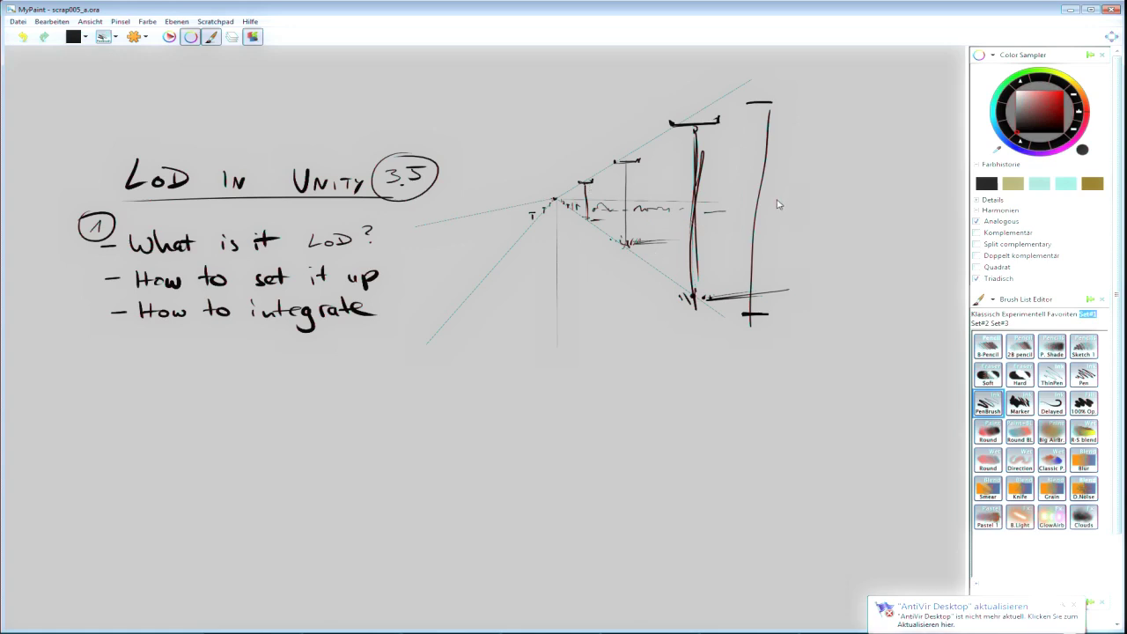
Write 1000 beside the tall bar and next to the distant pillar, underlining both numbers.
{"action": "left_click_drag", "start_coordinate": [776, 200], "coordinate": [780, 203]}
{"action": "left_click_drag", "start_coordinate": [790, 196], "coordinate": [815, 197]}
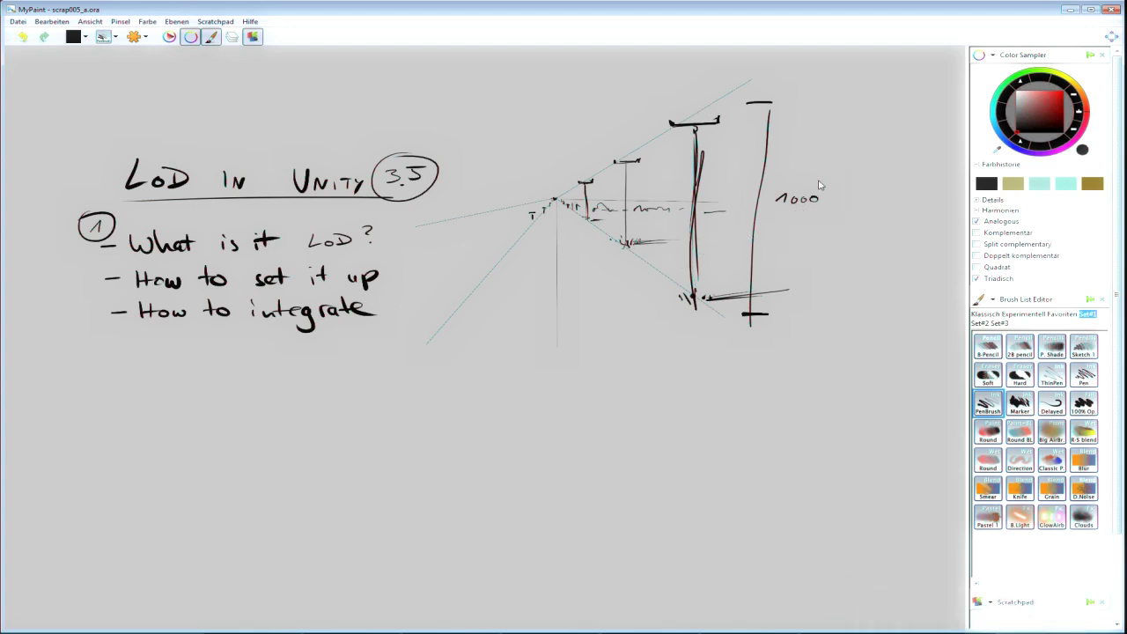
{"action": "left_click_drag", "start_coordinate": [772, 210], "coordinate": [830, 208]}
{"action": "left_click_drag", "start_coordinate": [636, 193], "coordinate": [662, 190]}
{"action": "left_click_drag", "start_coordinate": [633, 200], "coordinate": [669, 199]}
{"action": "left_click_drag", "start_coordinate": [766, 214], "coordinate": [823, 213]}
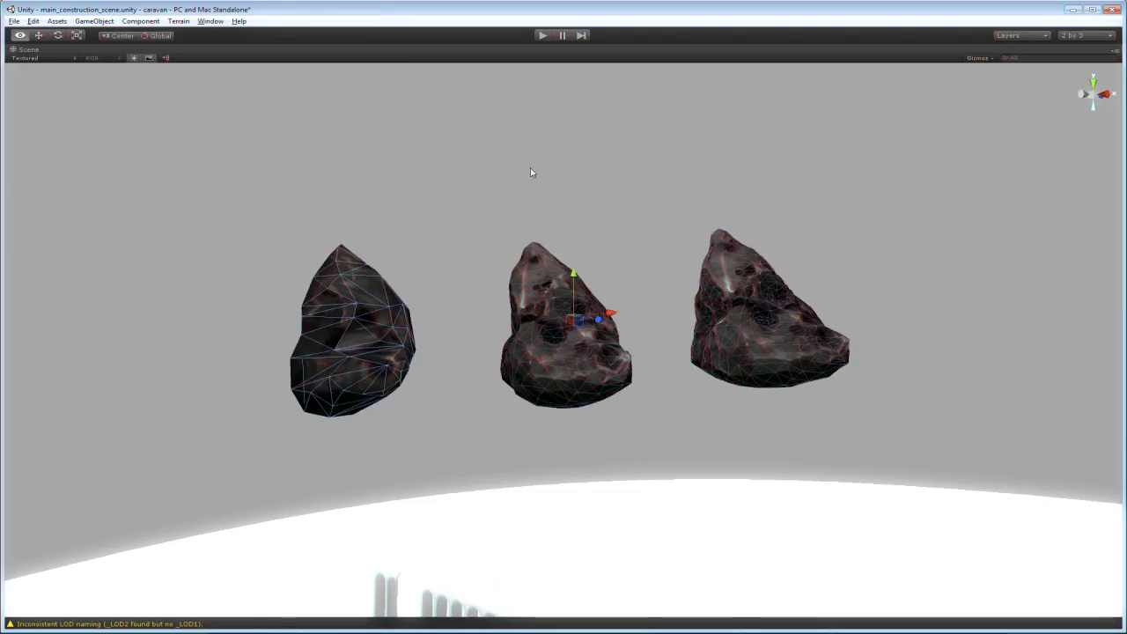
Compare the wireframes of the three rock versions in the Unity scene by selecting each one in turn.
{"action": "scroll", "coordinate": [531, 172], "scroll_direction": "up", "scroll_amount": 5}
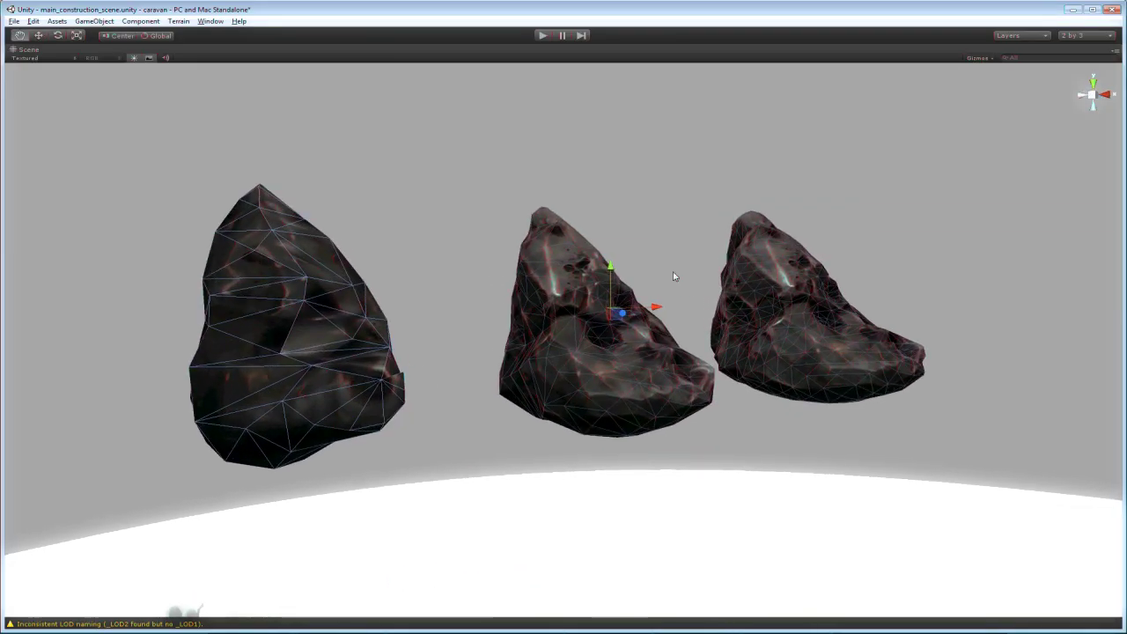
{"action": "right_click_drag", "start_coordinate": [673, 276], "coordinate": [688, 378]}
{"action": "left_click", "coordinate": [771, 336]}
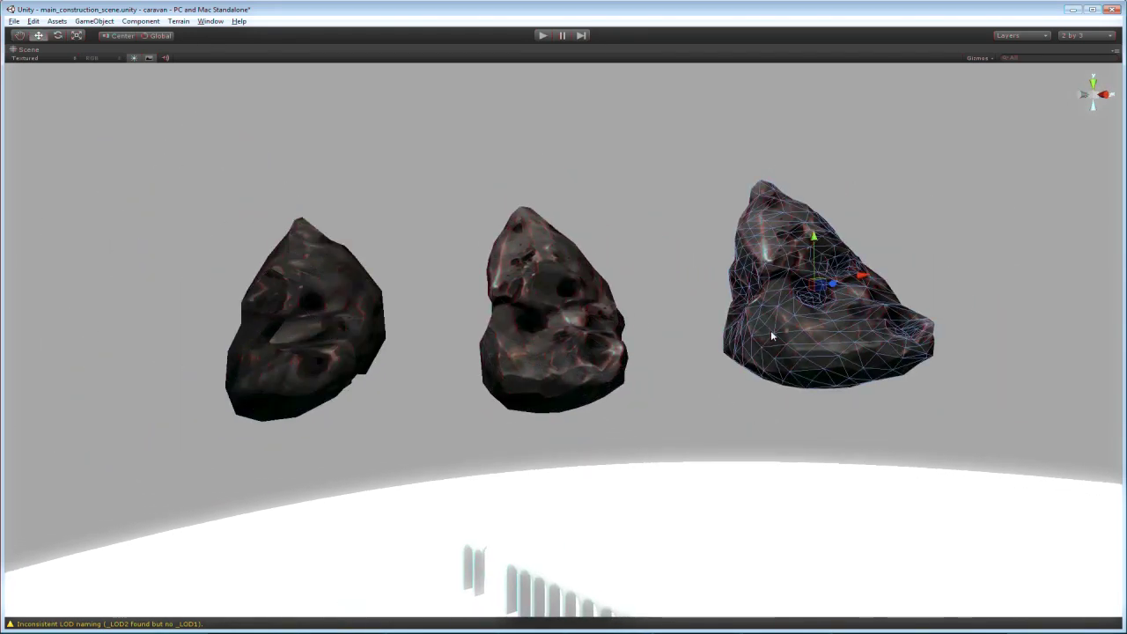
{"action": "left_click", "coordinate": [577, 344]}
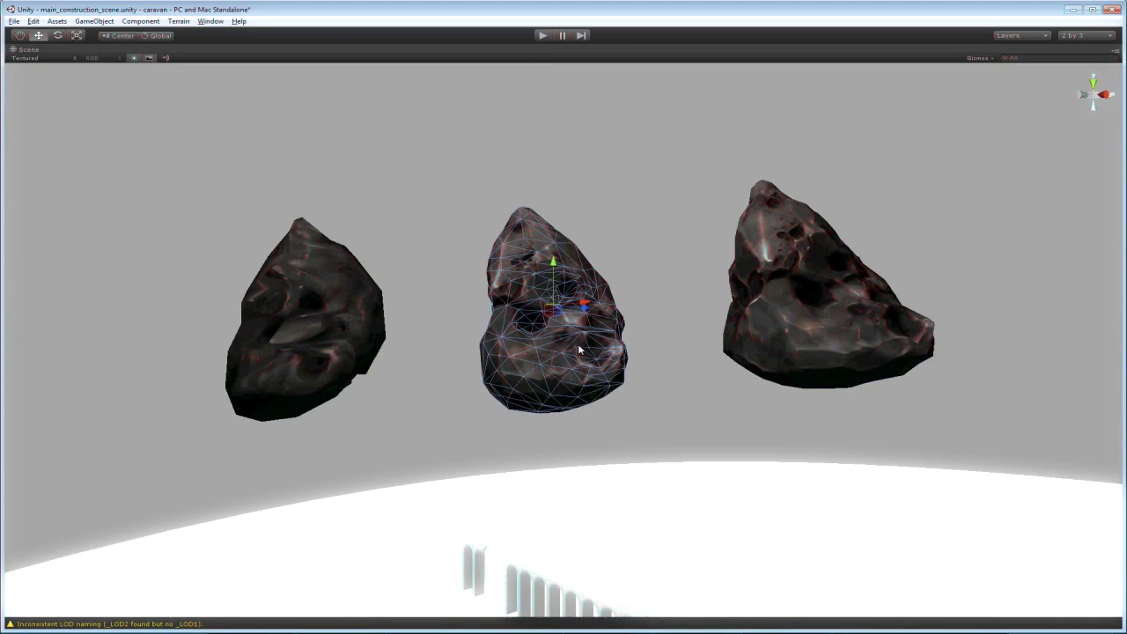
{"action": "left_click", "coordinate": [318, 356]}
{"action": "left_click", "coordinate": [566, 602]}
Select all three rocks together and rotate them with the Rotate tool.
{"action": "left_click_drag", "start_coordinate": [717, 435], "coordinate": [651, 391], "text": "alt"}
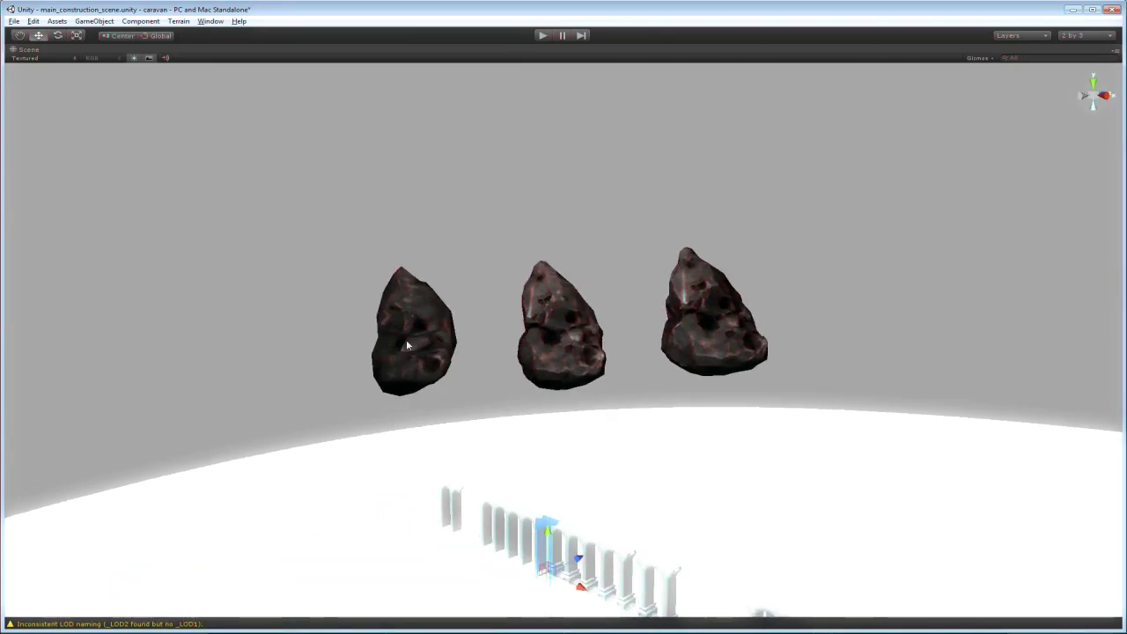
{"action": "left_click_drag", "start_coordinate": [406, 339], "coordinate": [708, 354]}
{"action": "left_click_drag", "start_coordinate": [636, 432], "coordinate": [738, 353], "text": "alt"}
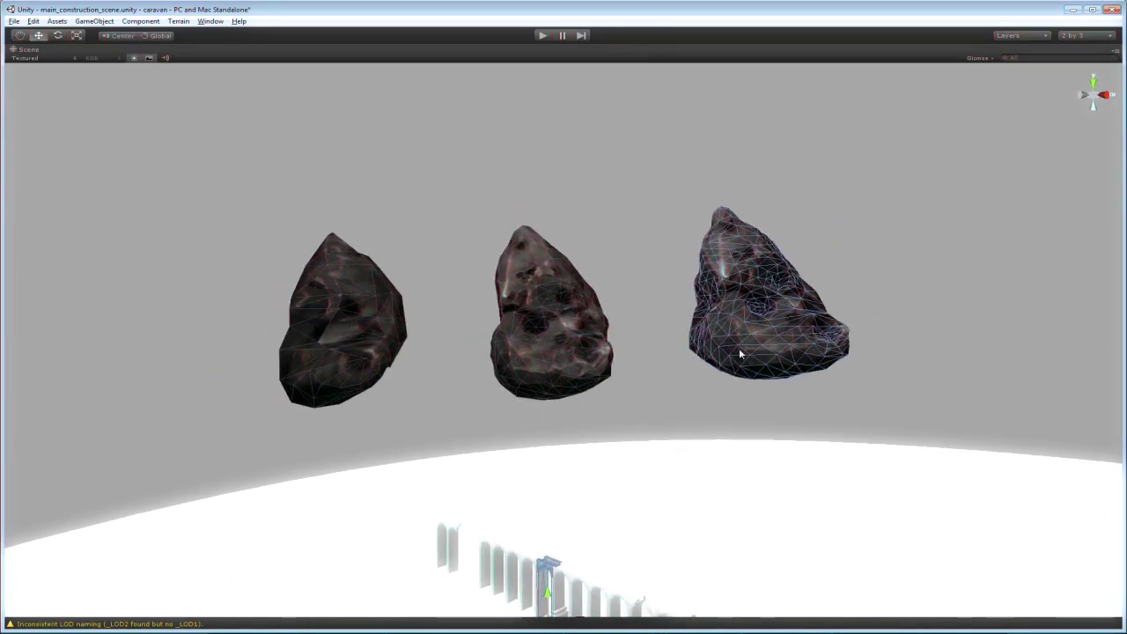
{"action": "key", "text": "e"}
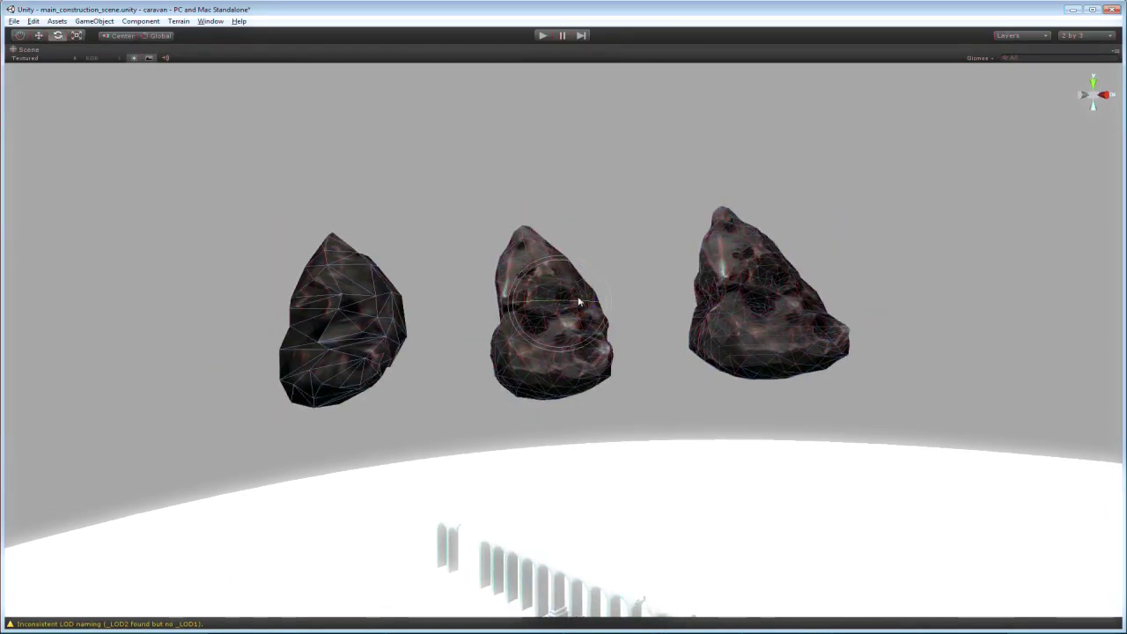
{"action": "left_click_drag", "start_coordinate": [564, 277], "coordinate": [604, 424]}
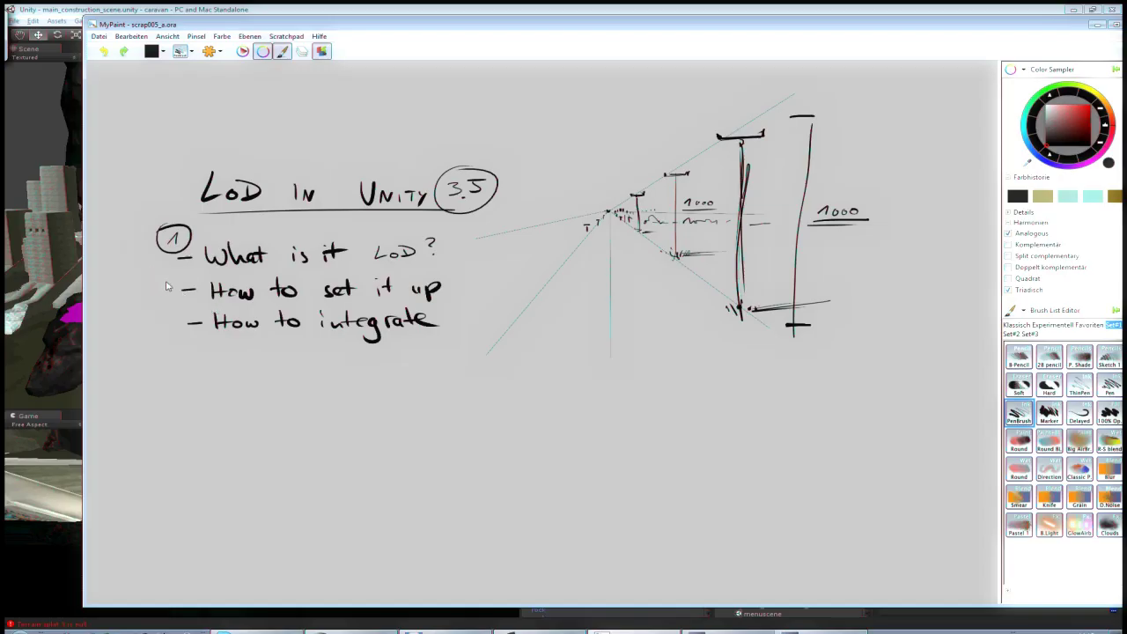
Switch from the MyPaint sketch to Unity and look over the rock pile in front of the fortress.
{"action": "mouse_move", "coordinate": [162, 278]}
{"action": "left_mouse_down"}
{"action": "mouse_move", "coordinate": [173, 289]}
{"action": "mouse_move", "coordinate": [149, 288]}
{"action": "mouse_move", "coordinate": [159, 269]}
{"action": "left_mouse_up"}
{"action": "left_click", "coordinate": [67, 13]}
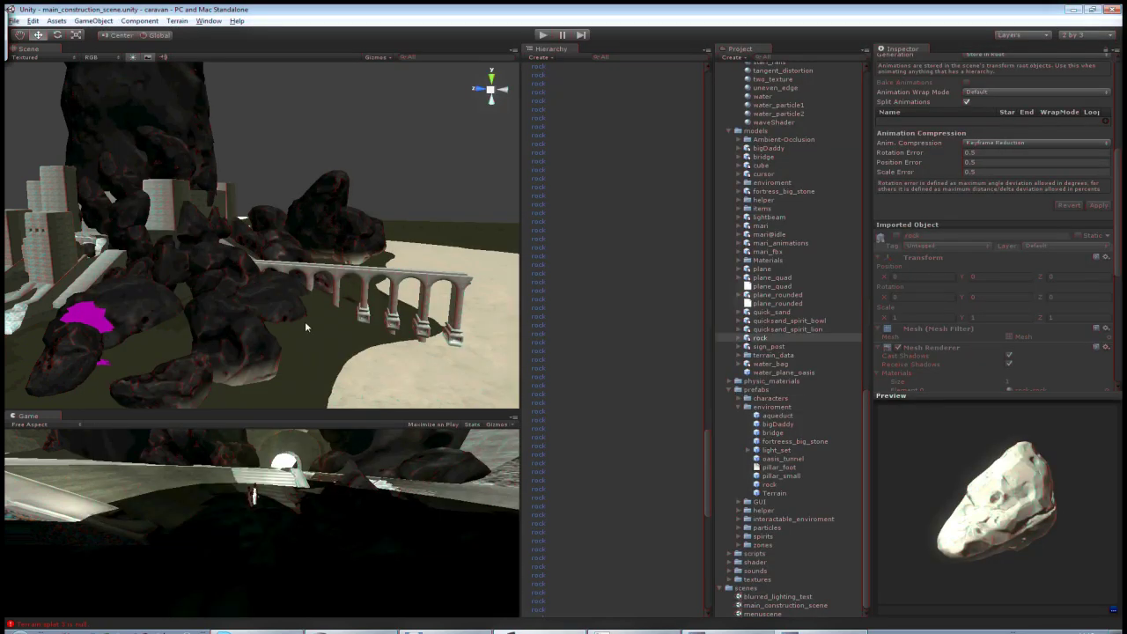
{"action": "right_click_drag", "start_coordinate": [331, 302], "coordinate": [331, 302]}
{"action": "right_click_drag", "start_coordinate": [275, 332], "coordinate": [294, 265]}
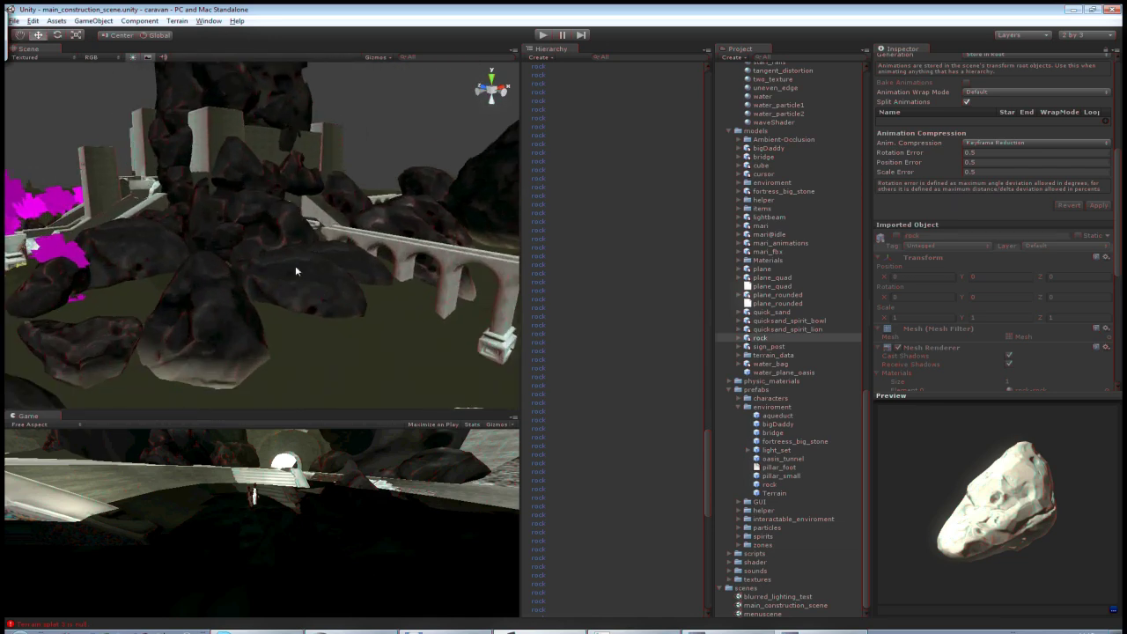
Examine the individual rock instances in the pile by selecting several of them and viewing their meshes from different angles.
{"action": "left_click", "coordinate": [294, 265]}
{"action": "right_click_drag", "start_coordinate": [357, 288], "coordinate": [221, 239]}
{"action": "left_click", "coordinate": [324, 248]}
{"action": "left_click", "coordinate": [221, 239]}
{"action": "left_click", "coordinate": [221, 235]}
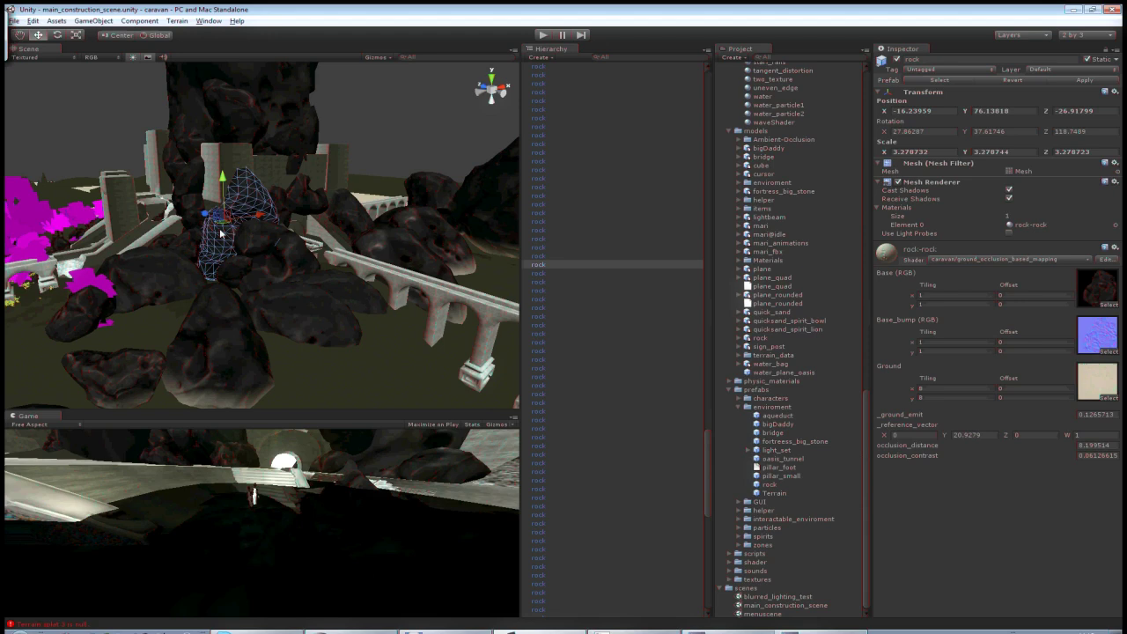
{"action": "left_click", "coordinate": [295, 201]}
{"action": "left_click", "coordinate": [188, 268]}
{"action": "left_click", "coordinate": [305, 309]}
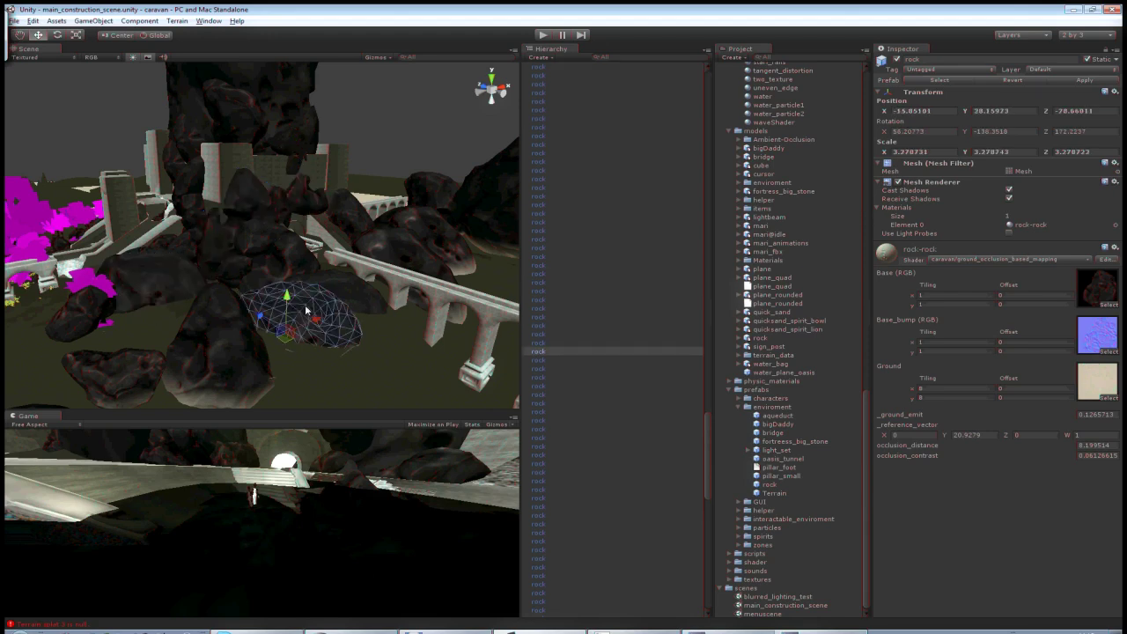
{"action": "left_click", "coordinate": [344, 280]}
{"action": "left_click", "coordinate": [247, 266]}
{"action": "left_click_drag", "start_coordinate": [247, 265], "coordinate": [352, 283], "text": "alt"}
{"action": "left_click_drag", "start_coordinate": [44, 281], "coordinate": [524, 265], "text": "alt"}
{"action": "right_click_drag", "start_coordinate": [524, 265], "coordinate": [344, 333], "text": "alt"}
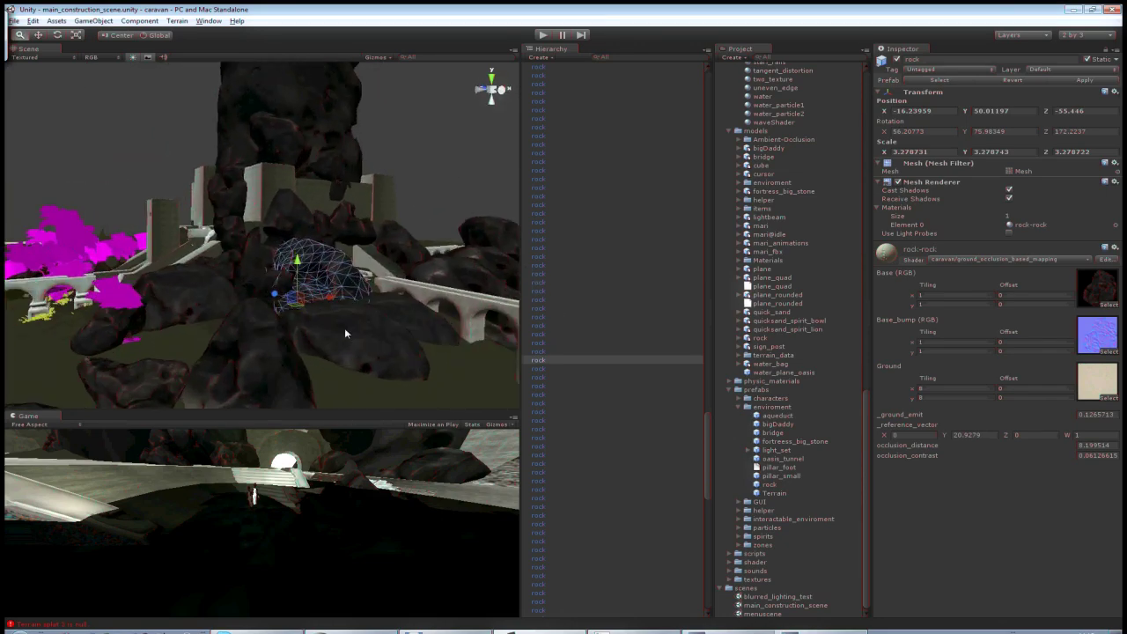
{"action": "left_click_drag", "start_coordinate": [346, 334], "coordinate": [300, 343], "text": "alt"}
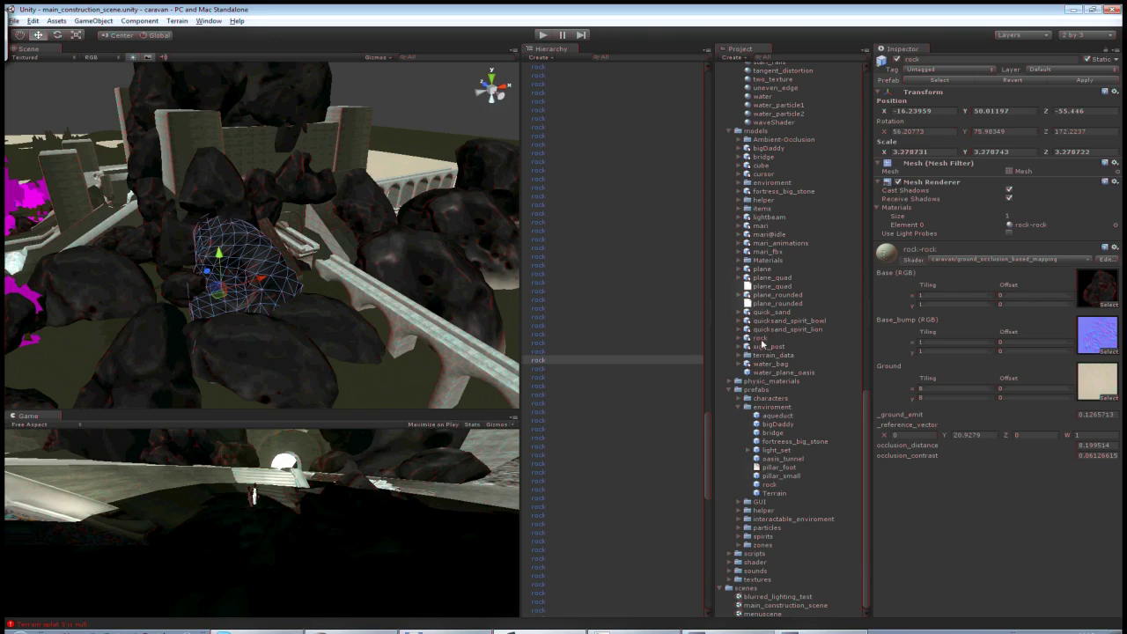
Duplicate the rock model in the models folder and rename the original rock_LOD0.
{"action": "left_click", "coordinate": [761, 340]}
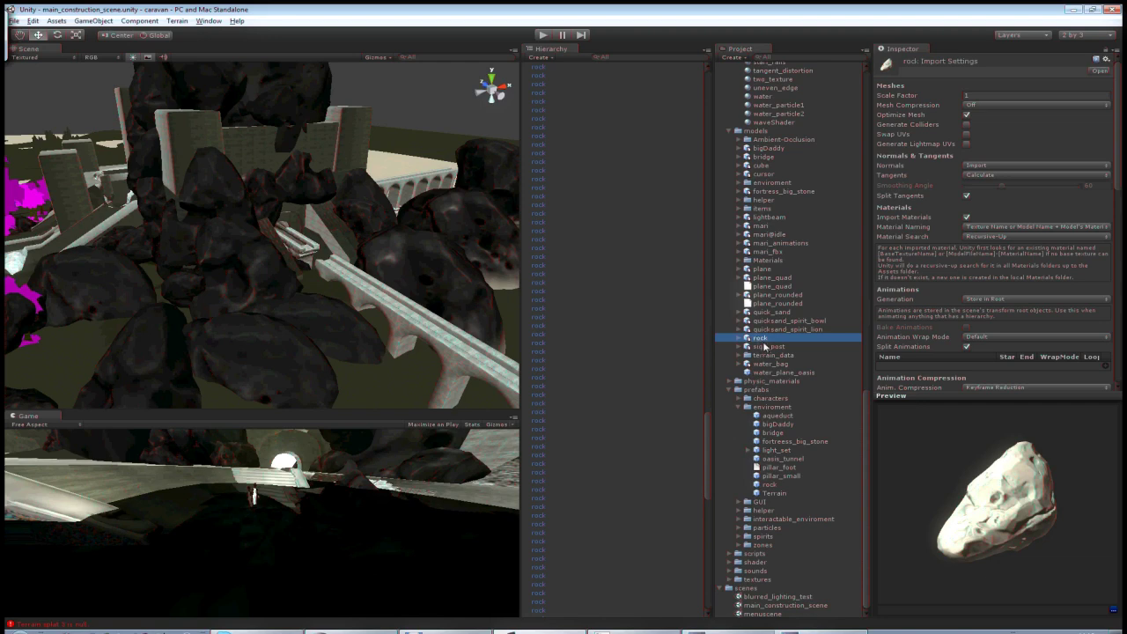
{"action": "key", "text": "ctrl+d"}
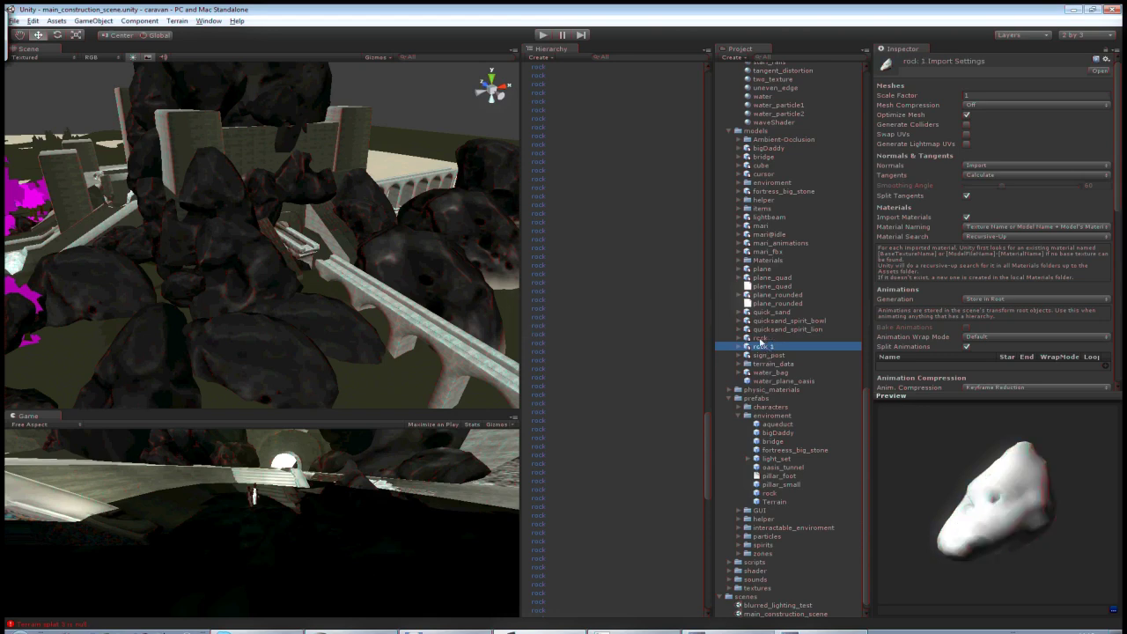
{"action": "left_click", "coordinate": [771, 339]}
{"action": "left_click", "coordinate": [774, 340]}
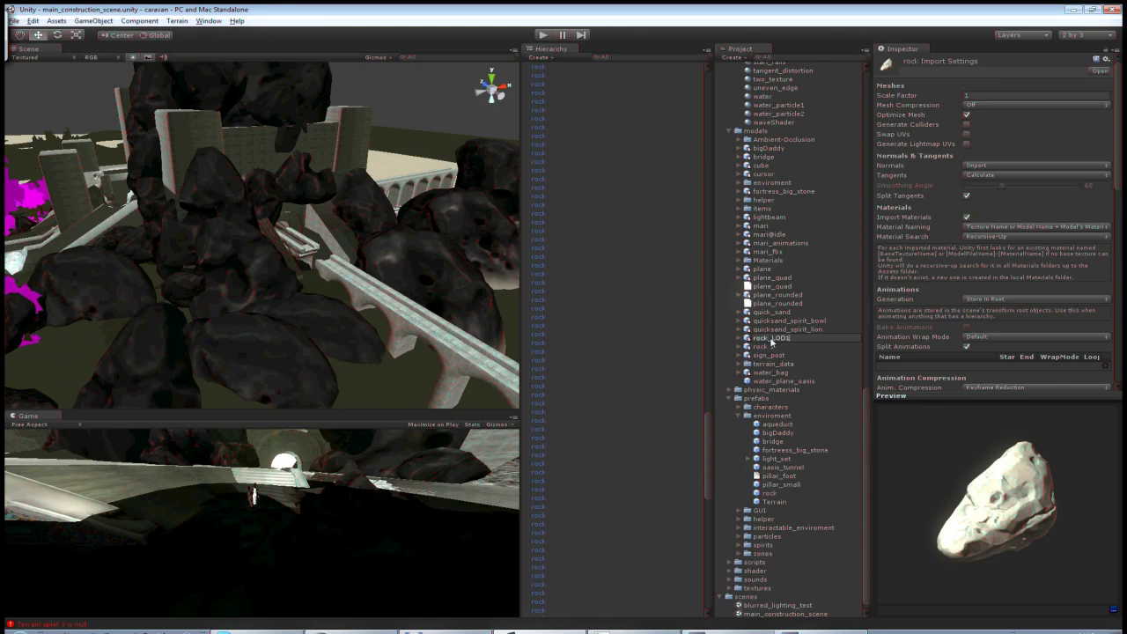
{"action": "type", "text": "rock_LOD0"}
{"action": "key", "text": "Return"}
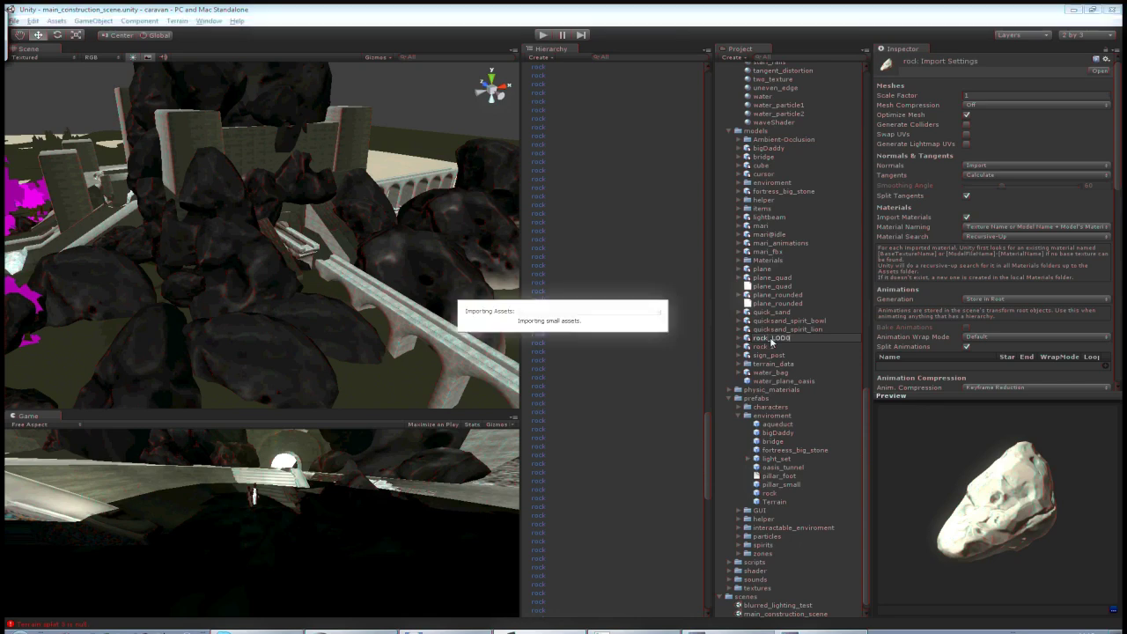
Rename the duplicated rock model rock_LOD1.
{"action": "left_click", "coordinate": [777, 340]}
{"action": "left_click", "coordinate": [779, 339]}
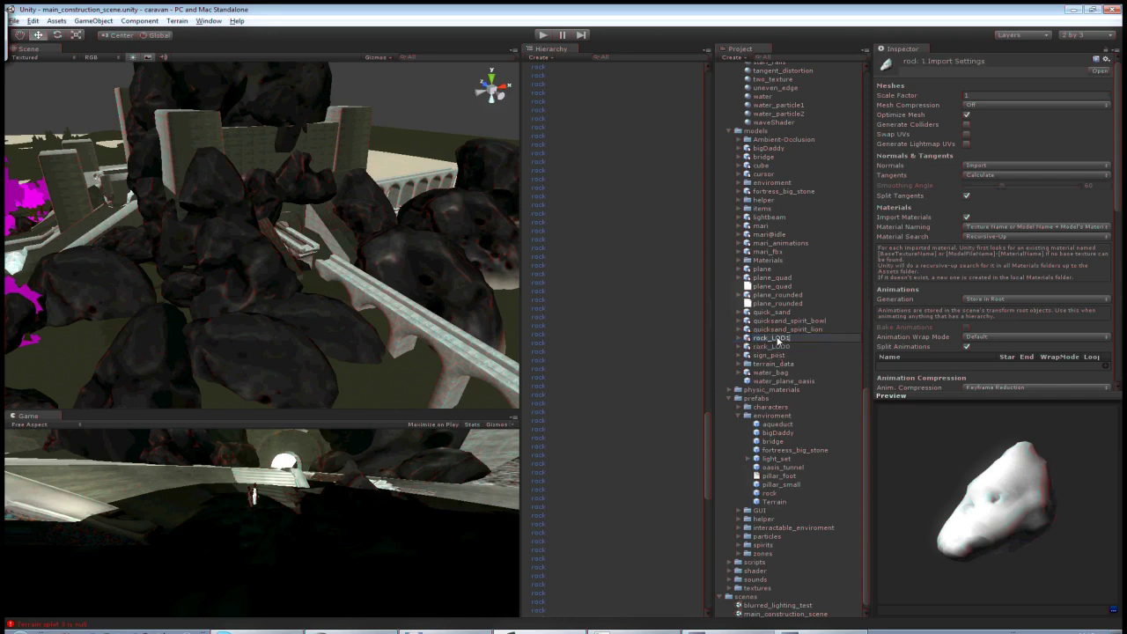
{"action": "type", "text": "rock_LOD1"}
{"action": "key", "text": "Return"}
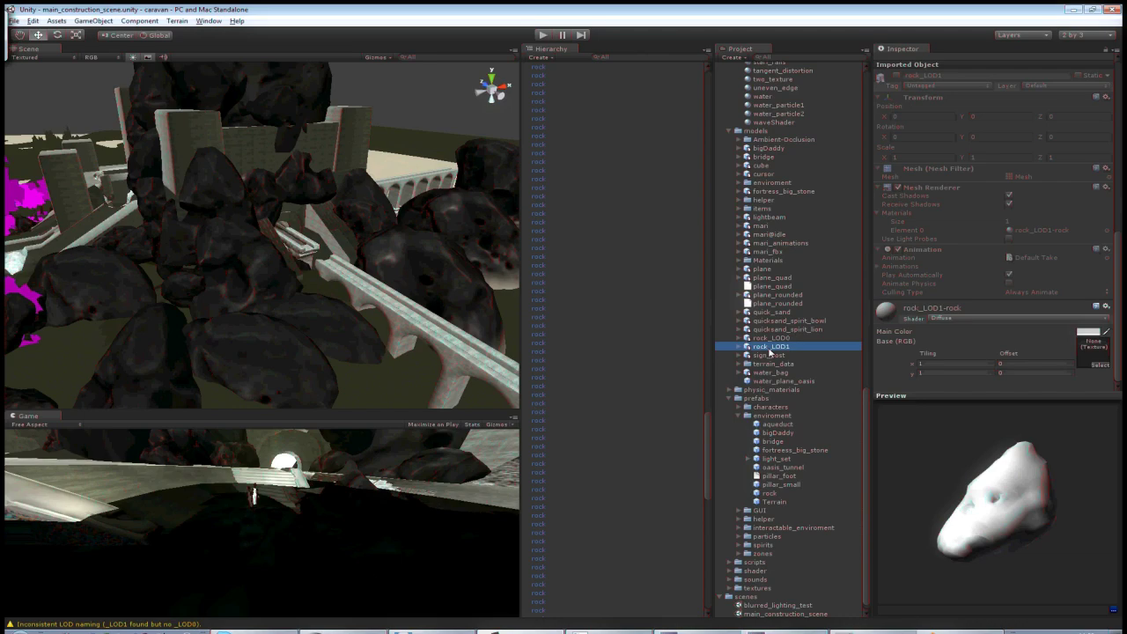
Open rock_LOD1 in Blender and split the 3D view into two side-by-side areas, hiding the panels that crowd them.
{"action": "double_click", "coordinate": [786, 347]}
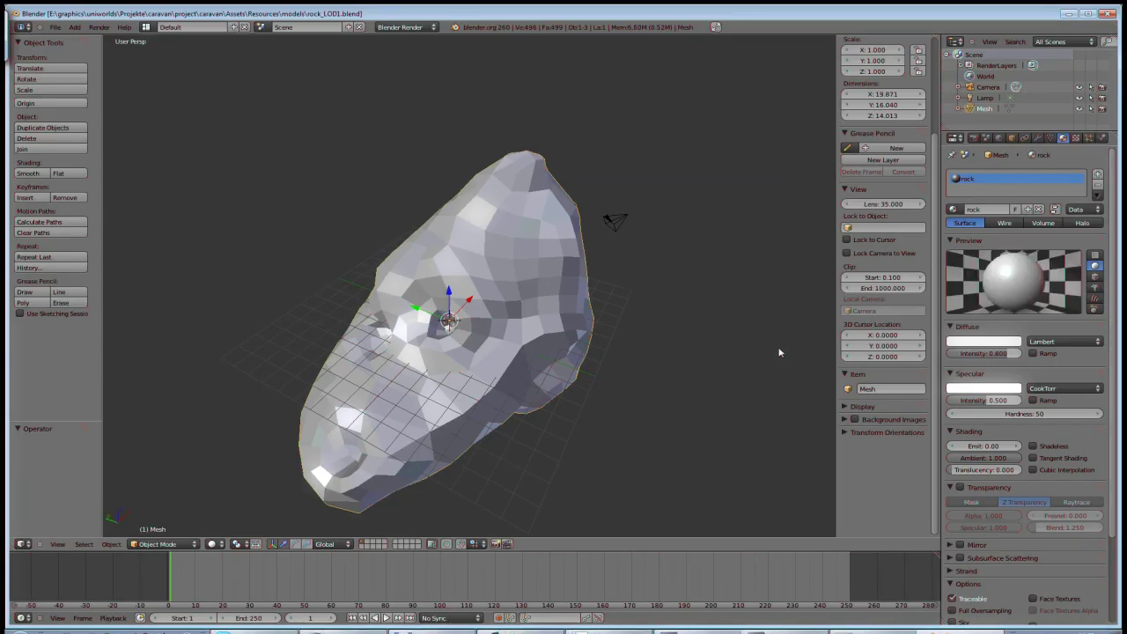
{"action": "middle_click_drag", "start_coordinate": [327, 314], "coordinate": [692, 203]}
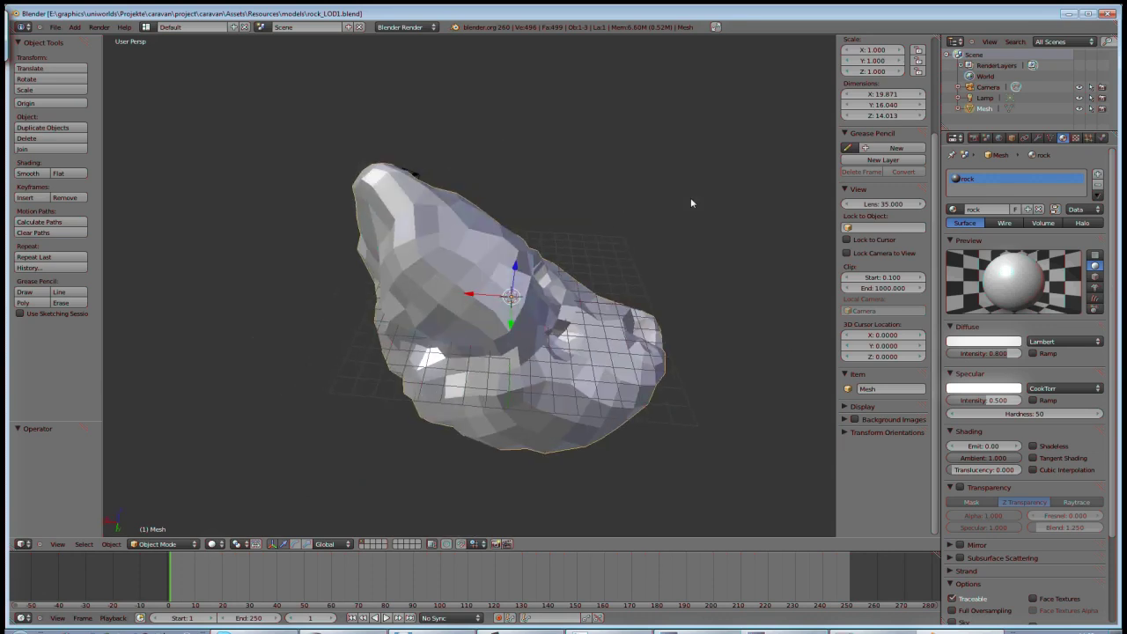
{"action": "left_click_drag", "start_coordinate": [764, 54], "coordinate": [654, 102]}
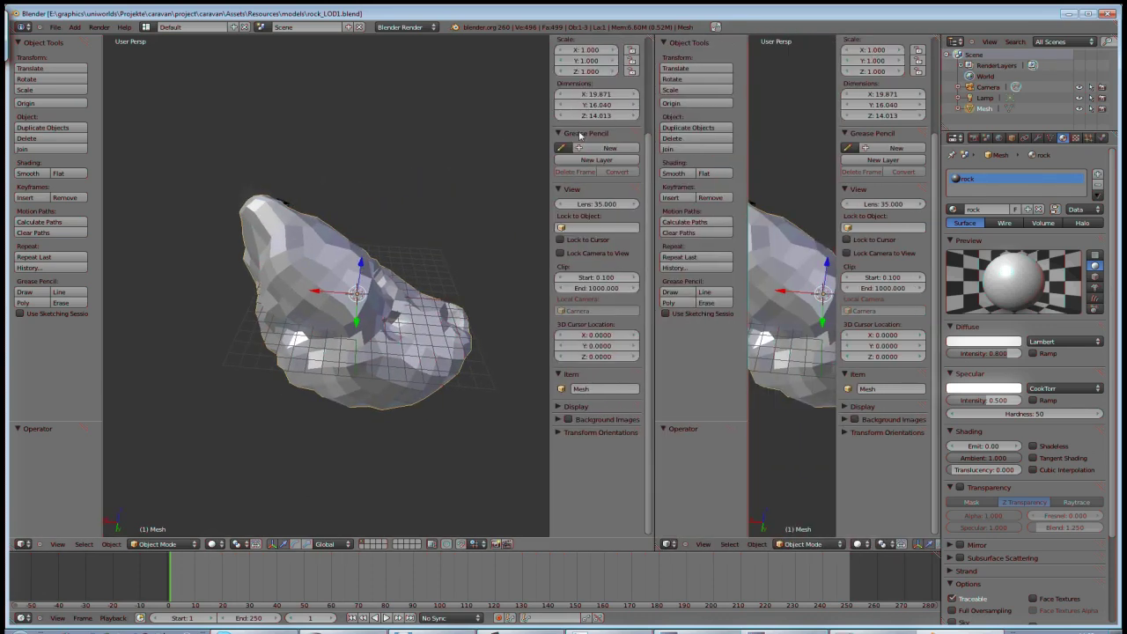
{"action": "key", "text": "n"}
{"action": "key", "text": "t"}
{"action": "key", "text": "n"}
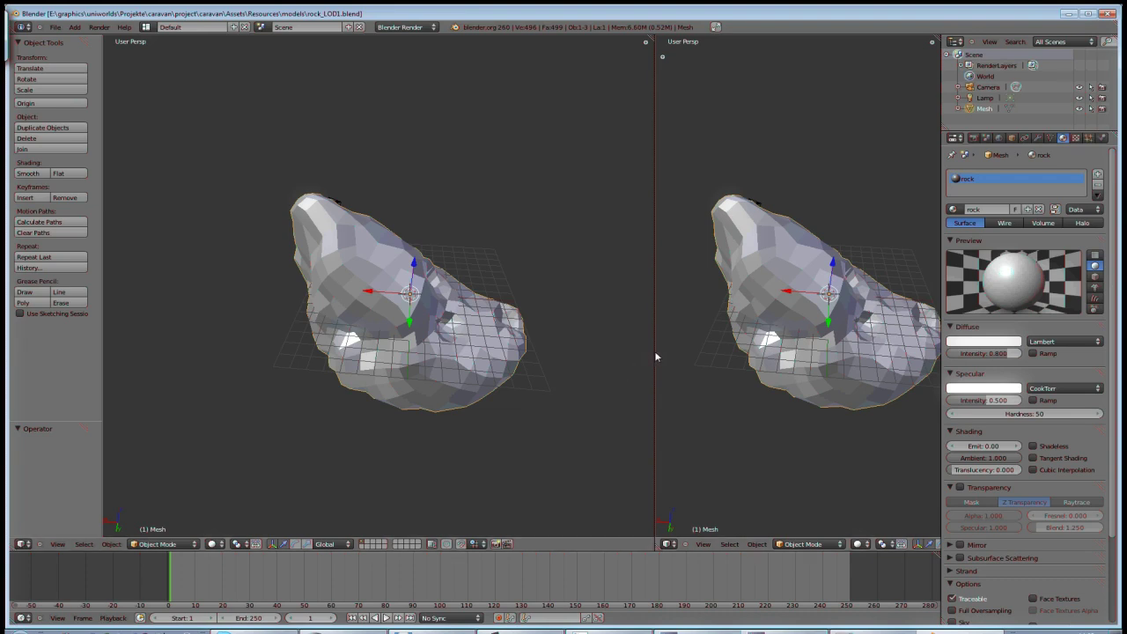
Widen the second area, change it to the UV/Image Editor, and put the rock mesh in Edit Mode.
{"action": "left_click_drag", "start_coordinate": [655, 357], "coordinate": [603, 356]}
{"action": "left_click", "coordinate": [618, 543]}
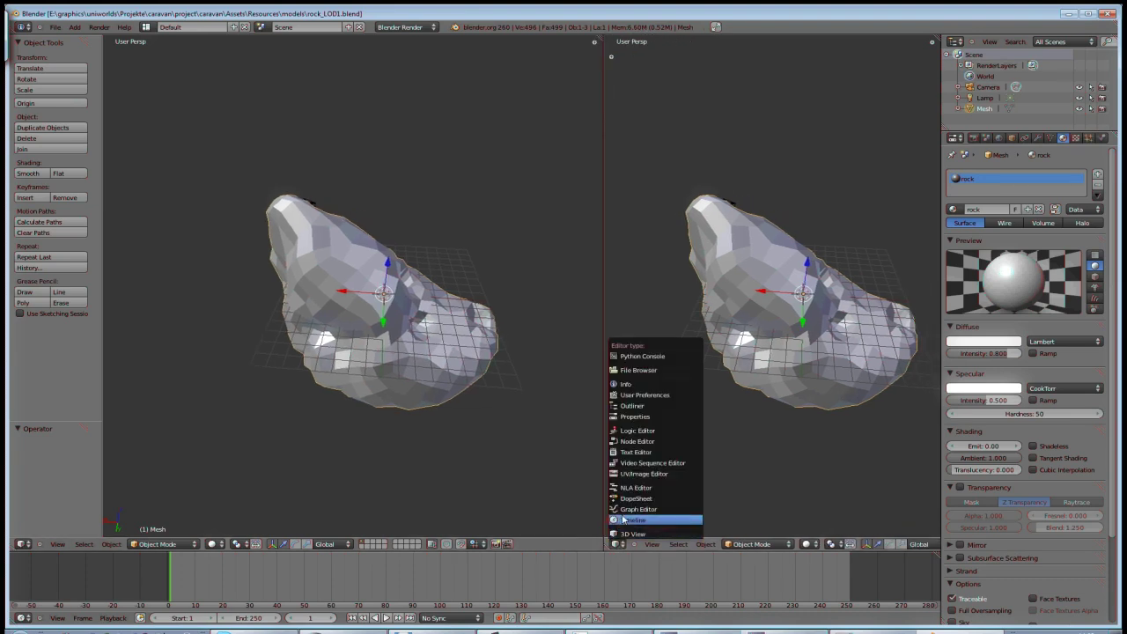
{"action": "left_click", "coordinate": [644, 473]}
{"action": "middle_click_drag", "start_coordinate": [510, 390], "coordinate": [419, 336]}
{"action": "key", "text": "Tab"}
{"action": "scroll", "coordinate": [708, 349], "scroll_direction": "up", "scroll_amount": 3}
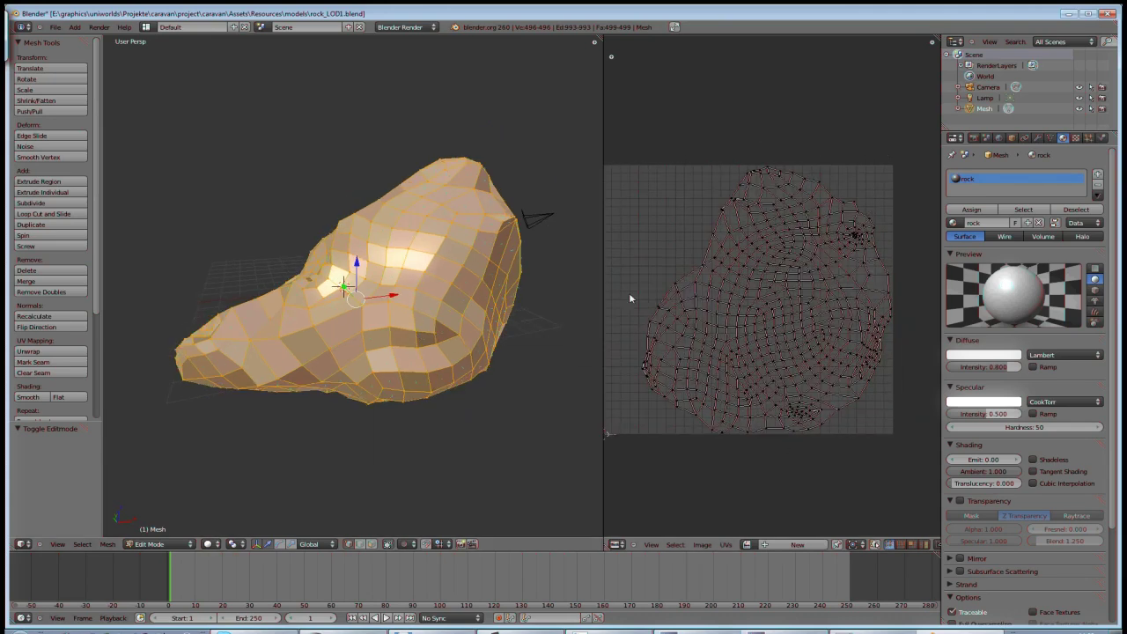
Select a column of separate parallel edges up the rock's upper flank and merge them with Collapse.
{"action": "middle_click_drag", "start_coordinate": [258, 360], "coordinate": [396, 312]}
{"action": "key", "text": "a"}
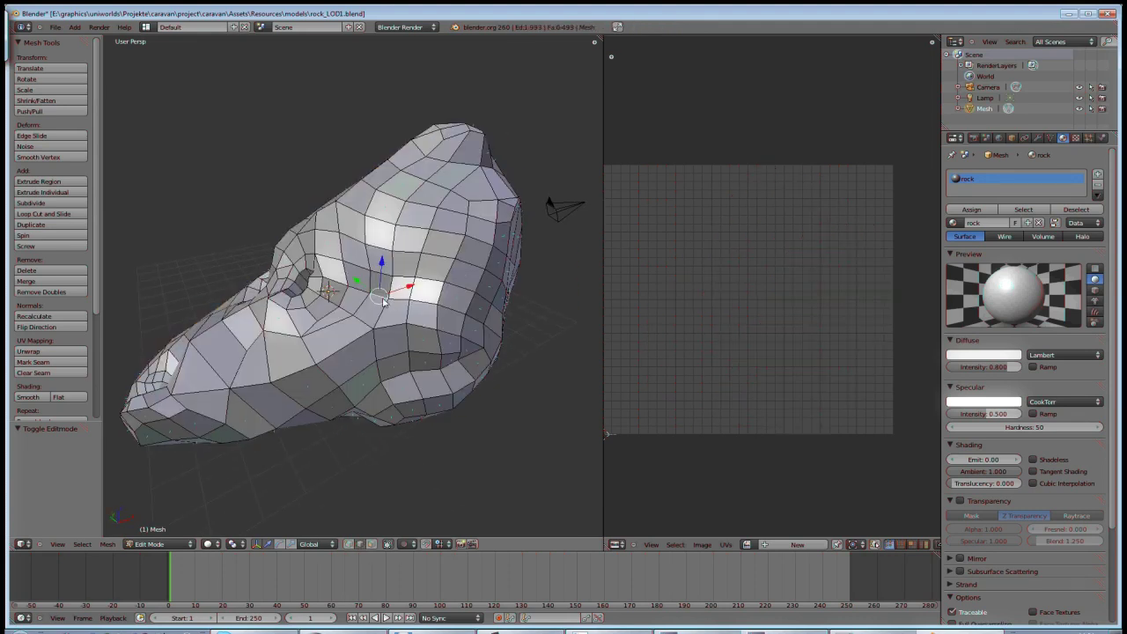
{"action": "right_click", "coordinate": [376, 247], "text": "shift"}
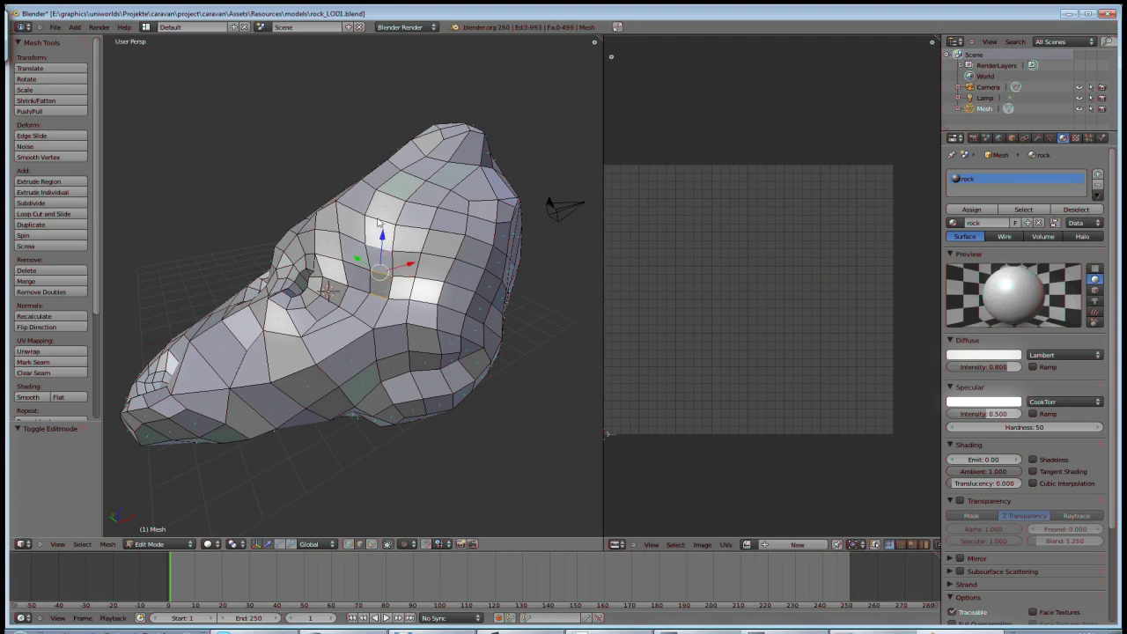
{"action": "right_click", "coordinate": [380, 219], "text": "shift"}
{"action": "right_click", "coordinate": [421, 179], "text": "shift"}
{"action": "right_click", "coordinate": [442, 162], "text": "shift"}
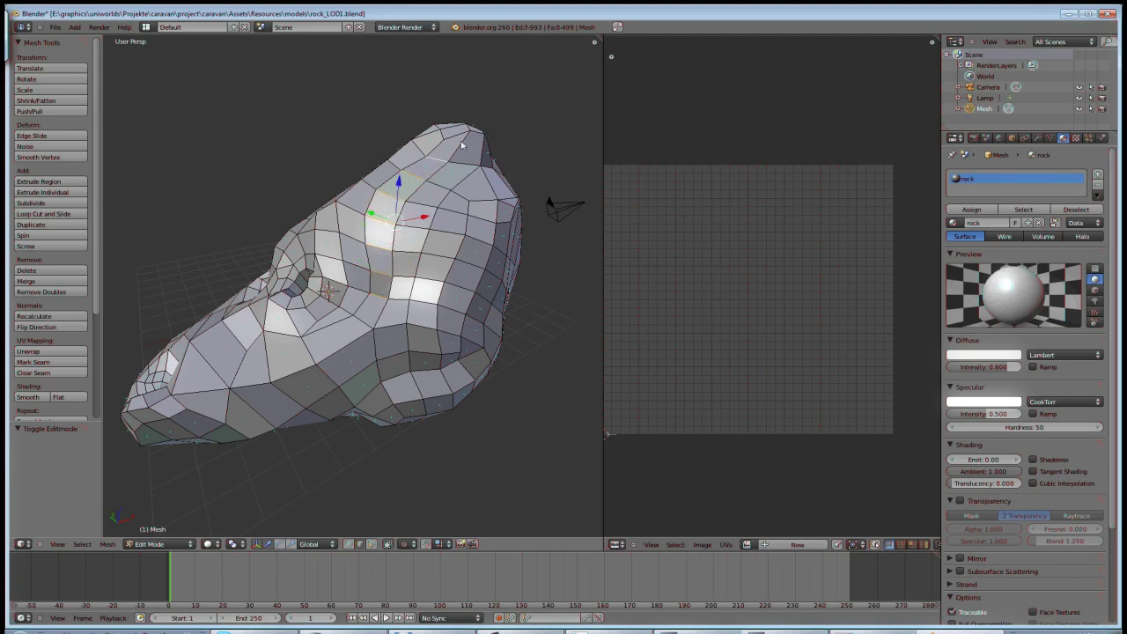
{"action": "middle_click_drag", "start_coordinate": [380, 247], "coordinate": [399, 321]}
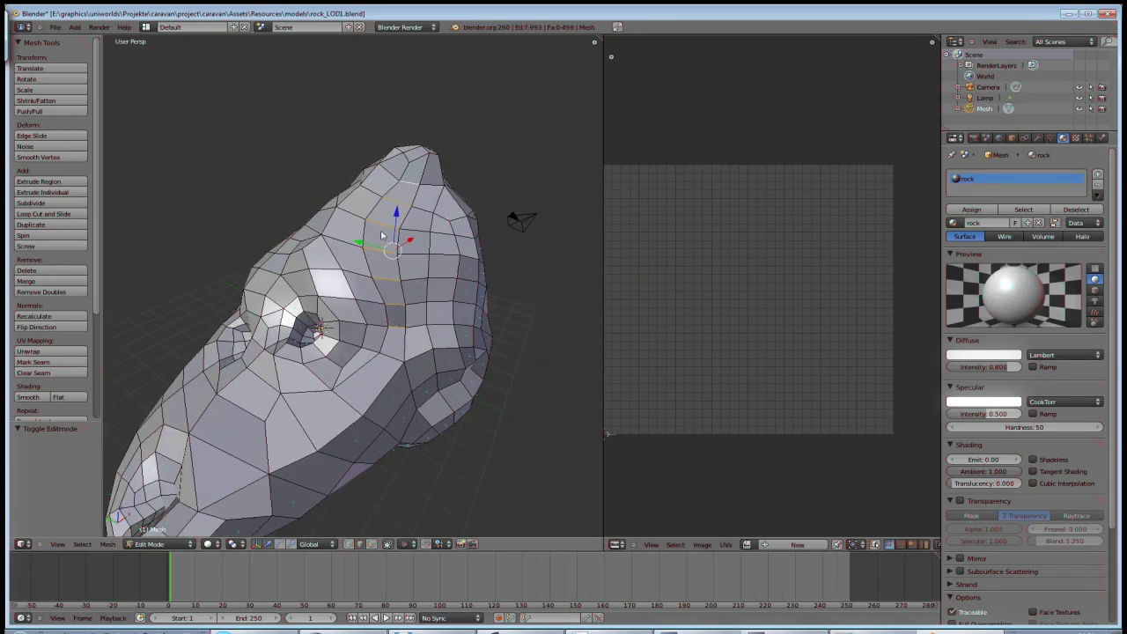
{"action": "middle_click_drag", "start_coordinate": [421, 221], "coordinate": [392, 233]}
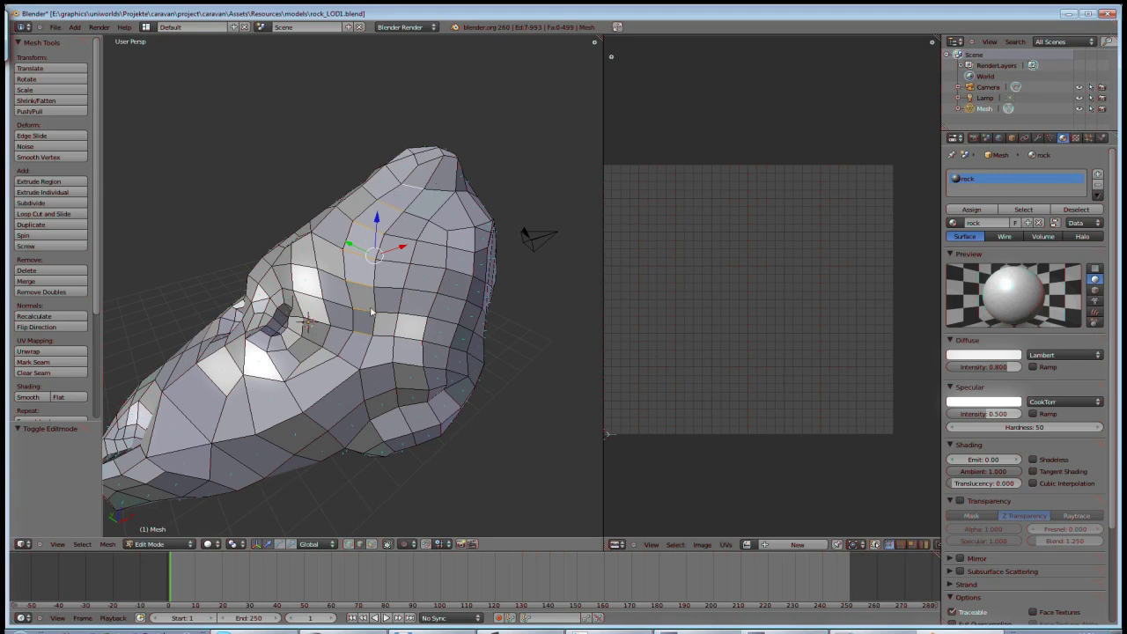
{"action": "key", "text": "alt+m"}
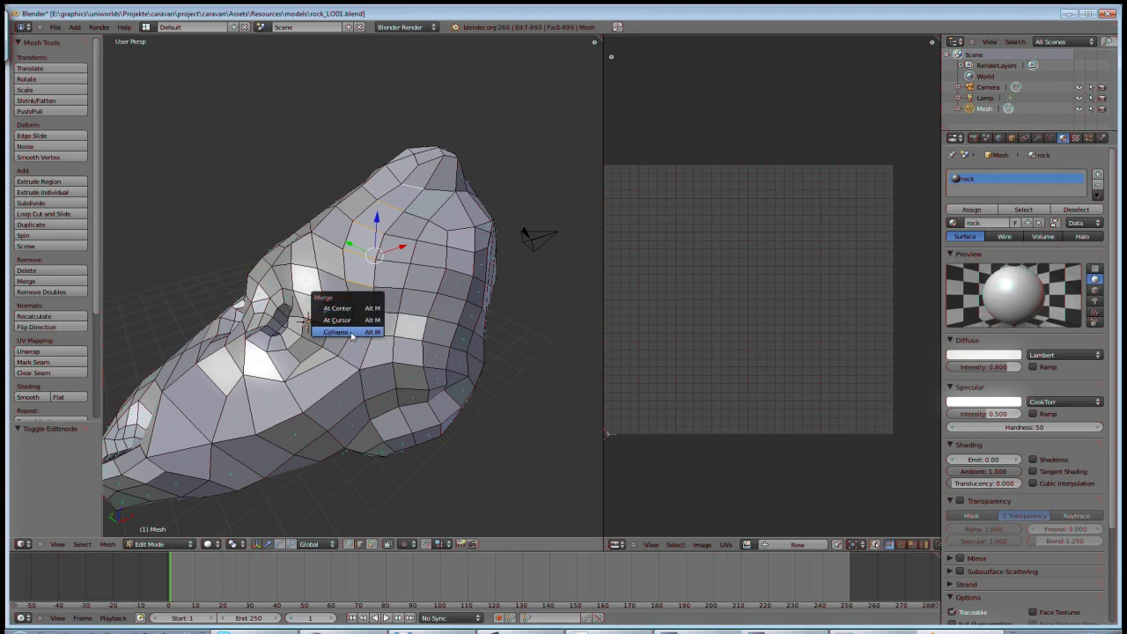
{"action": "left_click", "coordinate": [351, 332]}
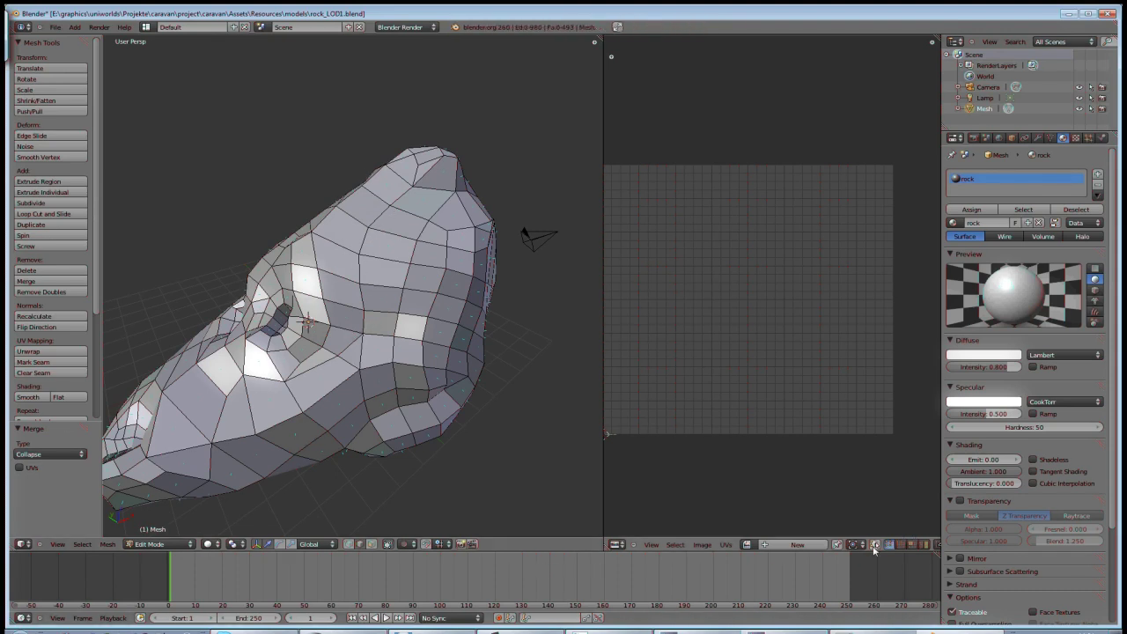
Select the whole rock mesh to view its UV layout in the image editor, and clear the selection.
{"action": "key", "text": "a"}
{"action": "middle_click_drag", "start_coordinate": [479, 410], "coordinate": [452, 385]}
{"action": "key", "text": "a"}
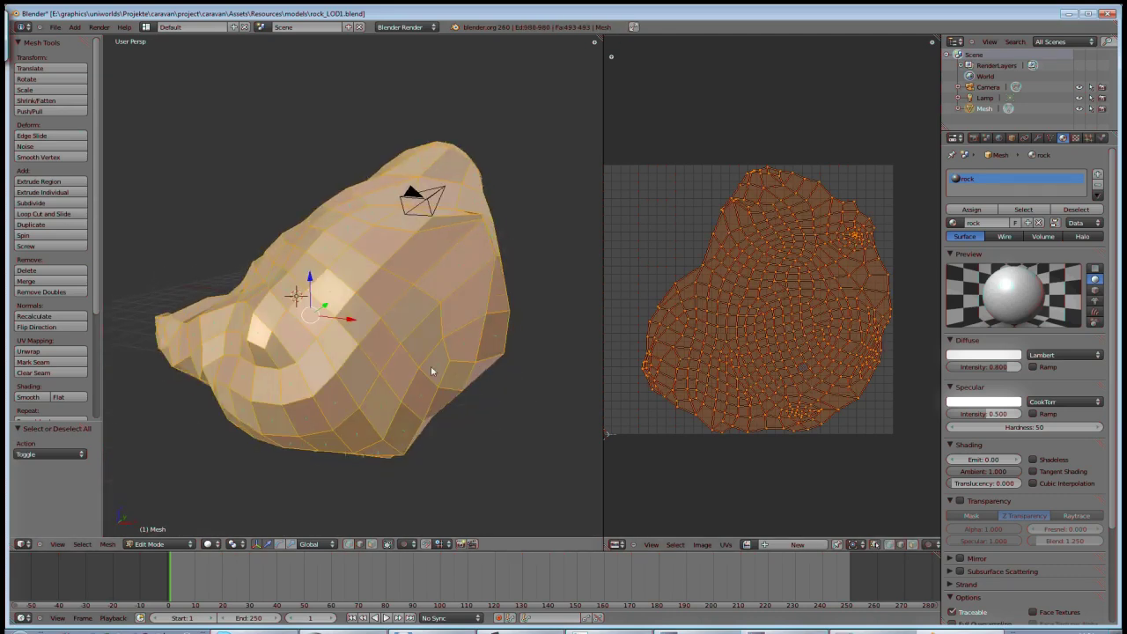
Select the separate parallel edges along the face band curving around the rock's front bulge and merge them with Collapse.
{"action": "right_click", "coordinate": [374, 306]}
{"action": "right_click", "coordinate": [347, 337], "text": "shift"}
{"action": "right_click", "coordinate": [327, 356], "text": "shift"}
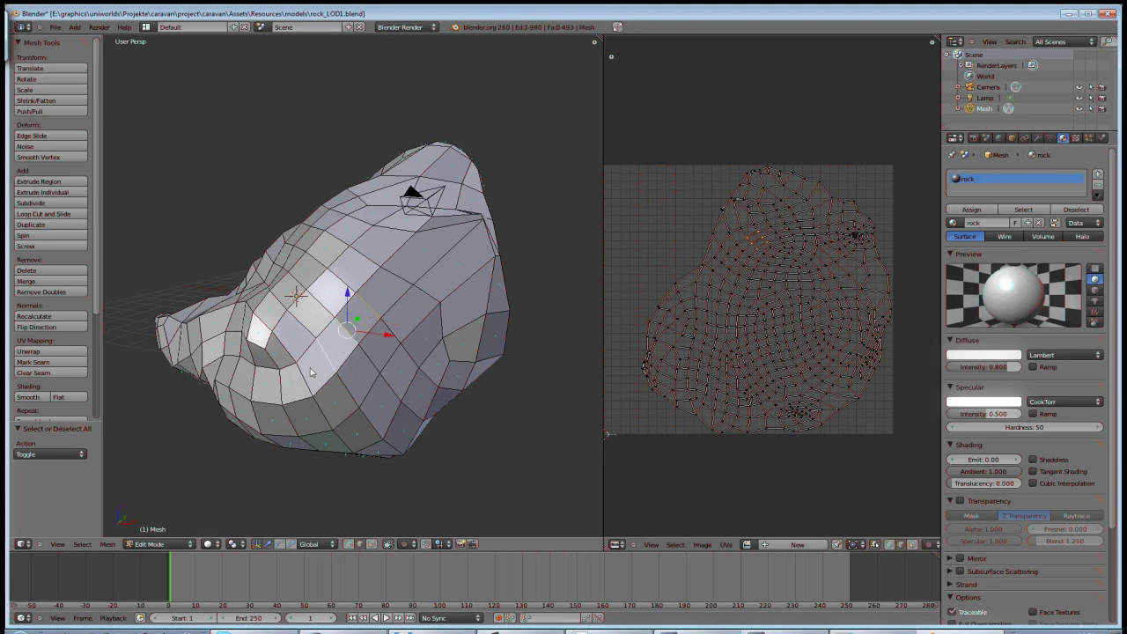
{"action": "right_click", "coordinate": [304, 376], "text": "shift"}
{"action": "right_click", "coordinate": [278, 390], "text": "shift"}
{"action": "right_click", "coordinate": [253, 387], "text": "shift"}
{"action": "right_click", "coordinate": [232, 375], "text": "shift"}
{"action": "right_click", "coordinate": [218, 370], "text": "shift"}
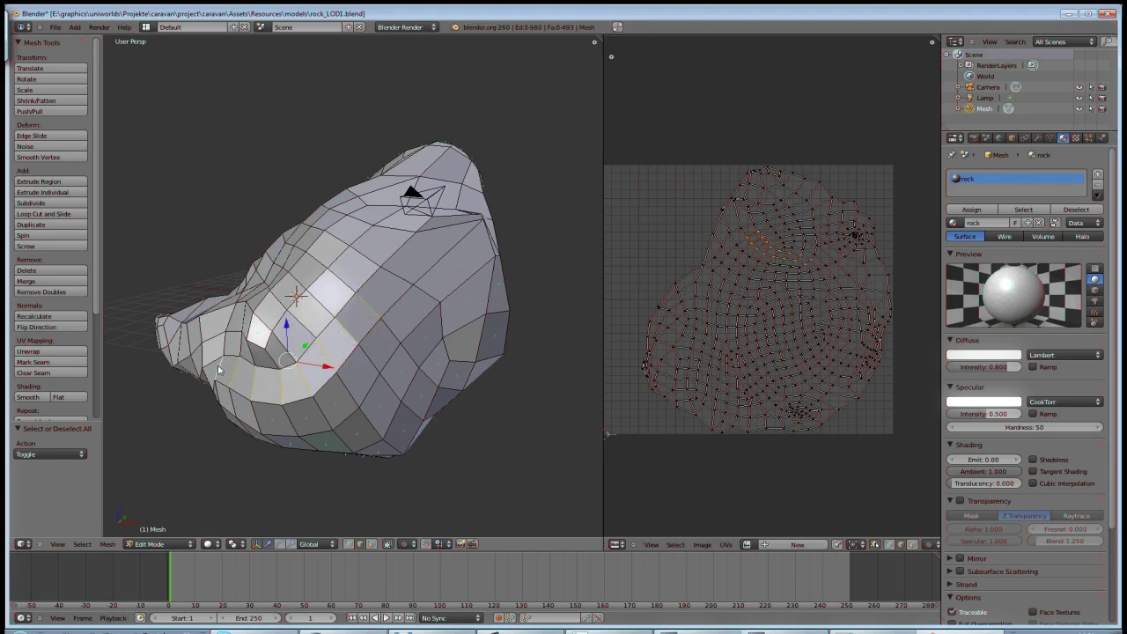
{"action": "middle_click_drag", "start_coordinate": [219, 370], "coordinate": [454, 372]}
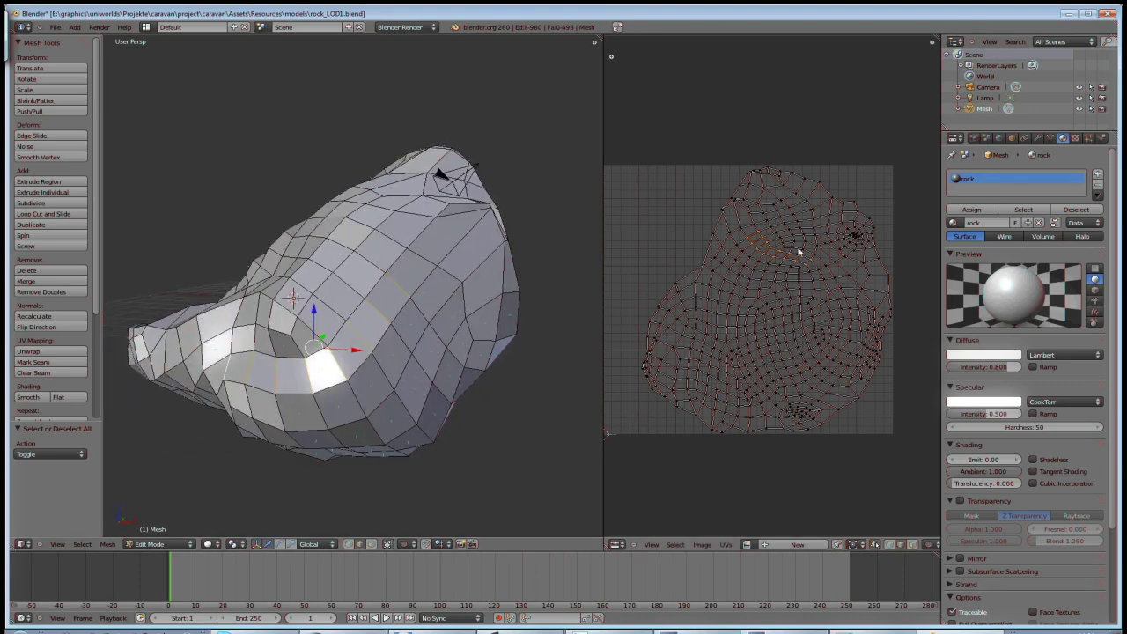
{"action": "scroll", "coordinate": [801, 251], "scroll_direction": "up", "scroll_amount": 5}
{"action": "scroll", "coordinate": [774, 335], "scroll_direction": "down", "scroll_amount": 4}
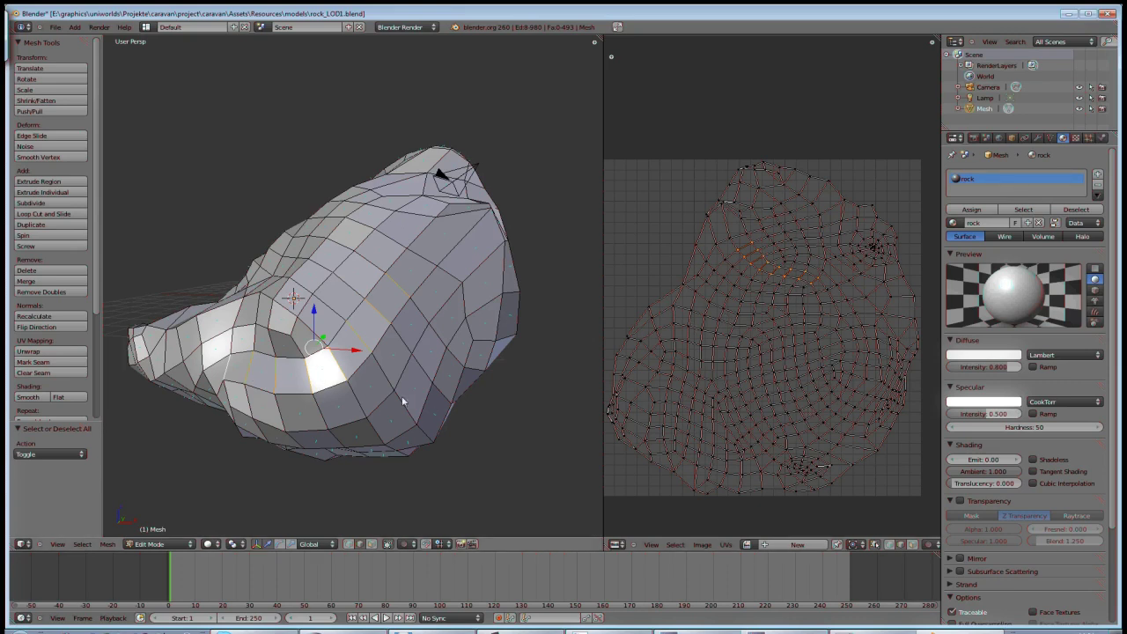
{"action": "key", "text": "alt+m"}
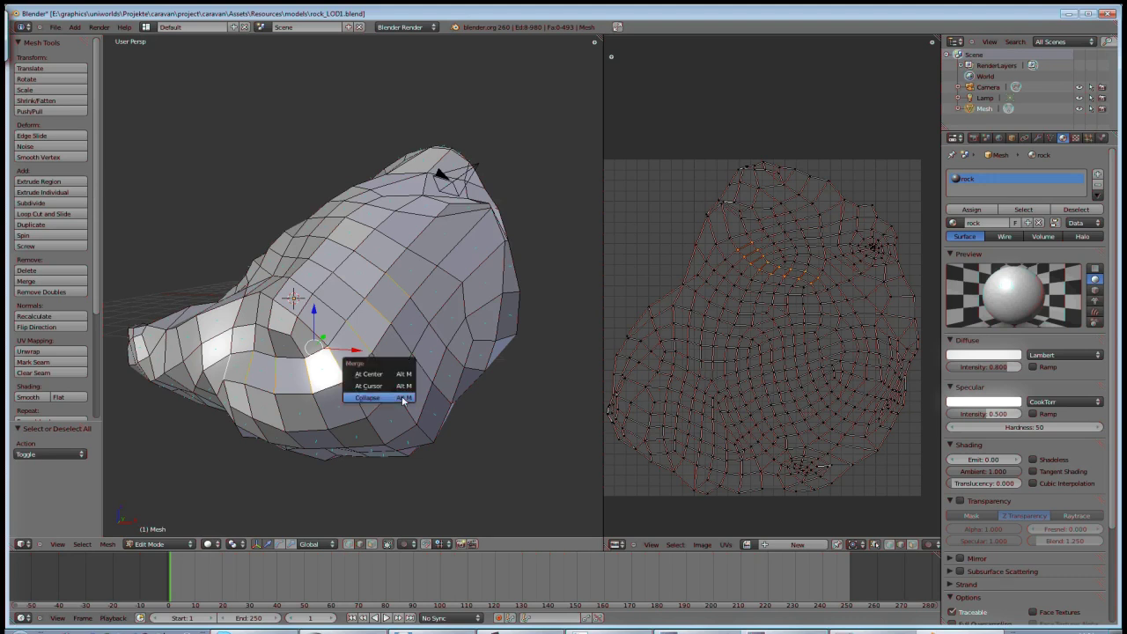
{"action": "left_click", "coordinate": [404, 399]}
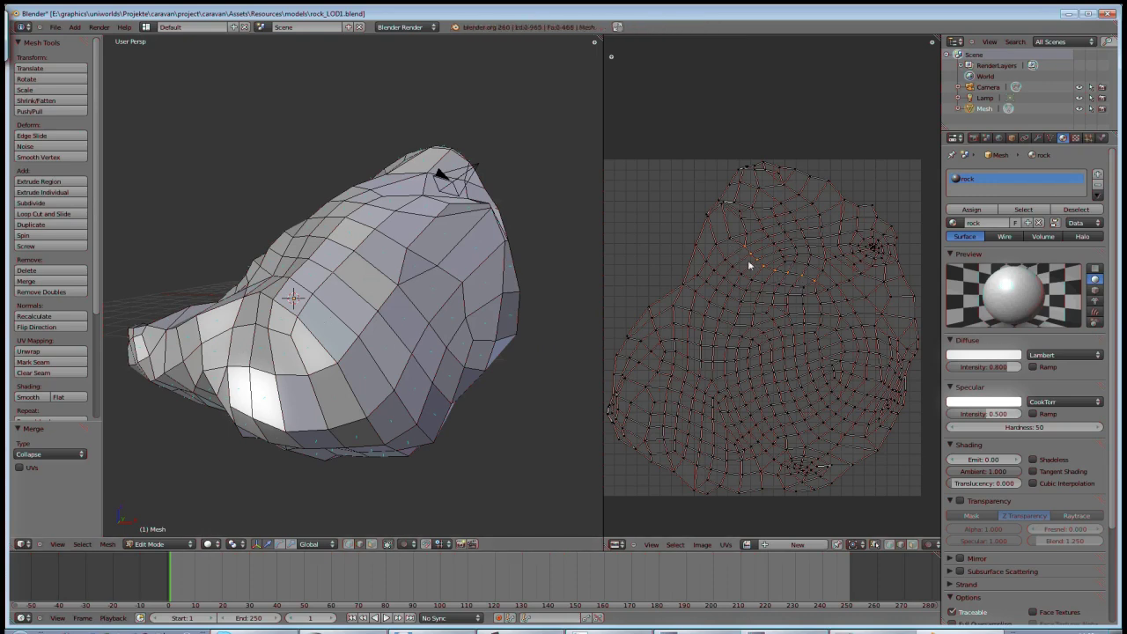
Select a short run of parallel edges on the rock's upper flank, above the previously merged band, and merge them with Collapse.
{"action": "scroll", "coordinate": [749, 264], "scroll_direction": "up", "scroll_amount": 3}
{"action": "scroll", "coordinate": [760, 305], "scroll_direction": "down", "scroll_amount": 3}
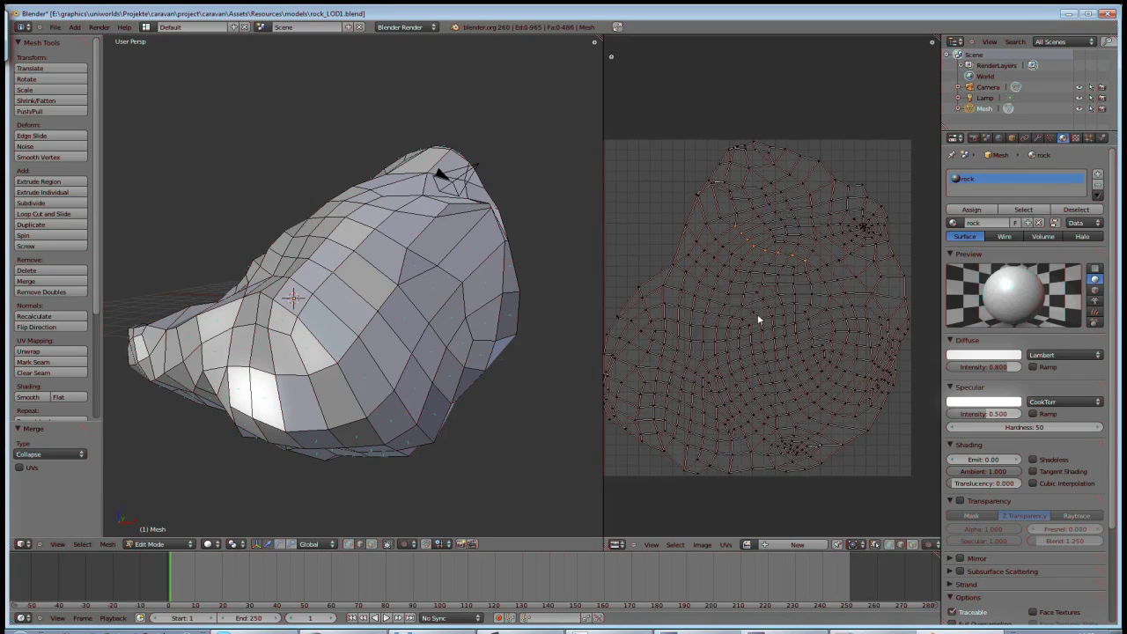
{"action": "middle_click_drag", "start_coordinate": [546, 264], "coordinate": [520, 214]}
{"action": "scroll", "coordinate": [335, 382], "scroll_direction": "down", "scroll_amount": 3}
{"action": "middle_click_drag", "start_coordinate": [335, 382], "coordinate": [414, 317]}
{"action": "scroll", "coordinate": [378, 308], "scroll_direction": "up", "scroll_amount": 3}
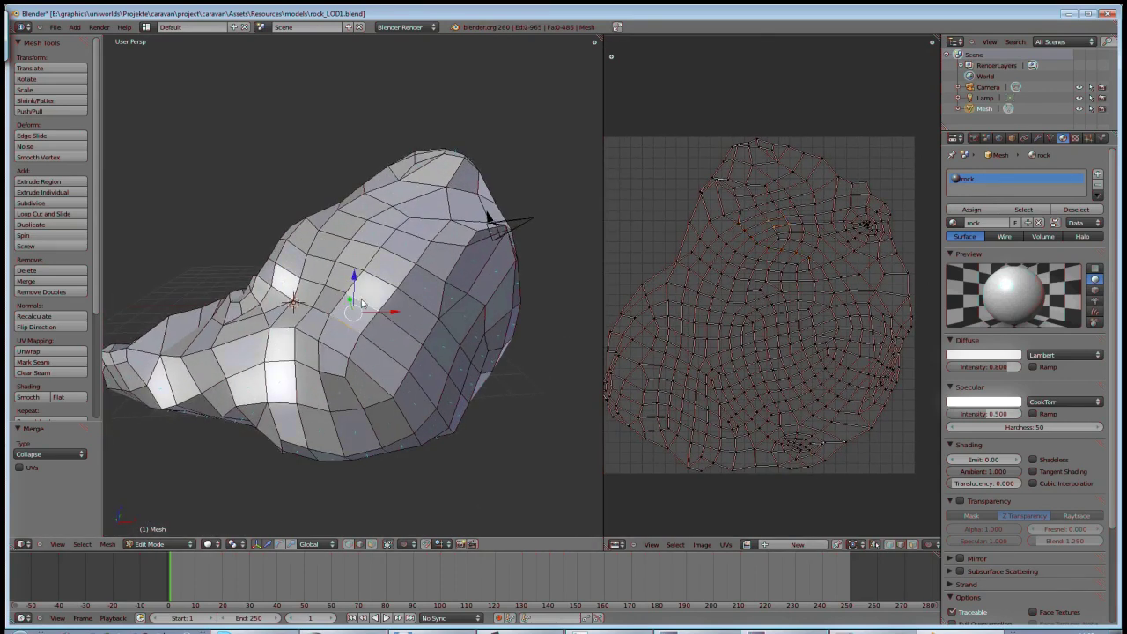
{"action": "right_click", "coordinate": [388, 265], "text": "ctrl+alt"}
{"action": "key", "text": "alt+m"}
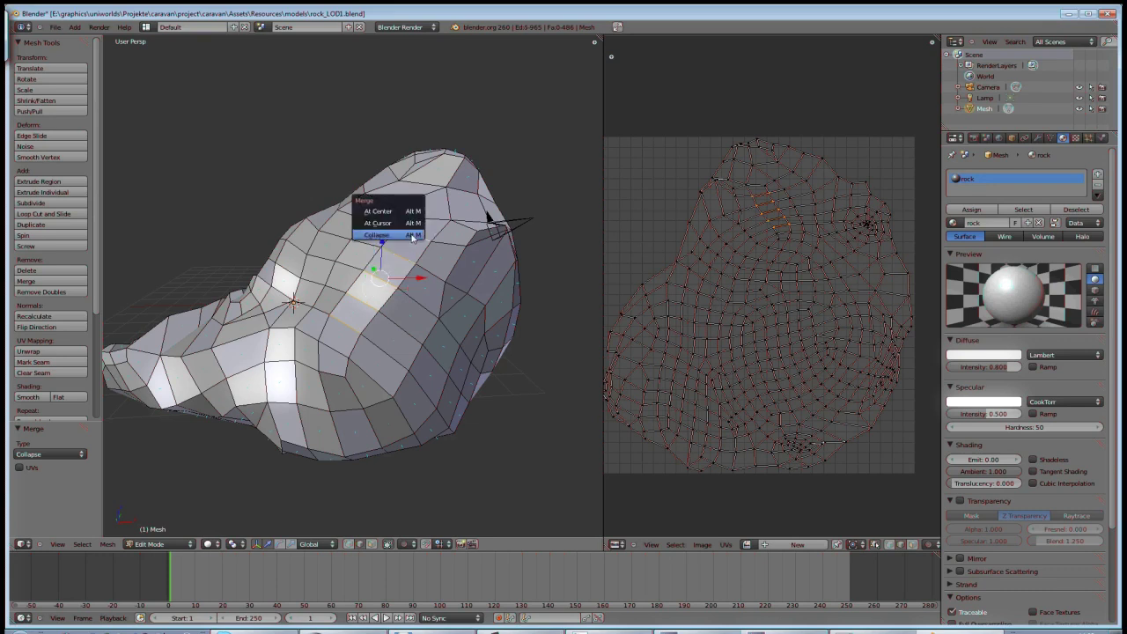
{"action": "left_click", "coordinate": [413, 235]}
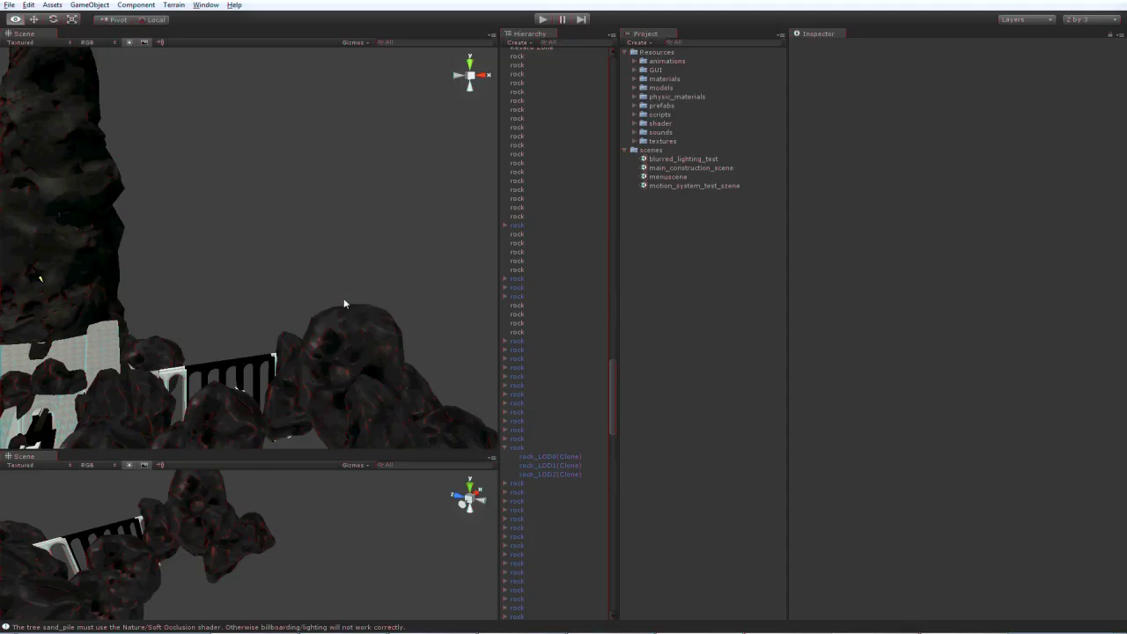
Switch to Unity, create an empty game object in the scene, and rename it rock.
{"action": "right_click_drag", "start_coordinate": [376, 295], "coordinate": [296, 325]}
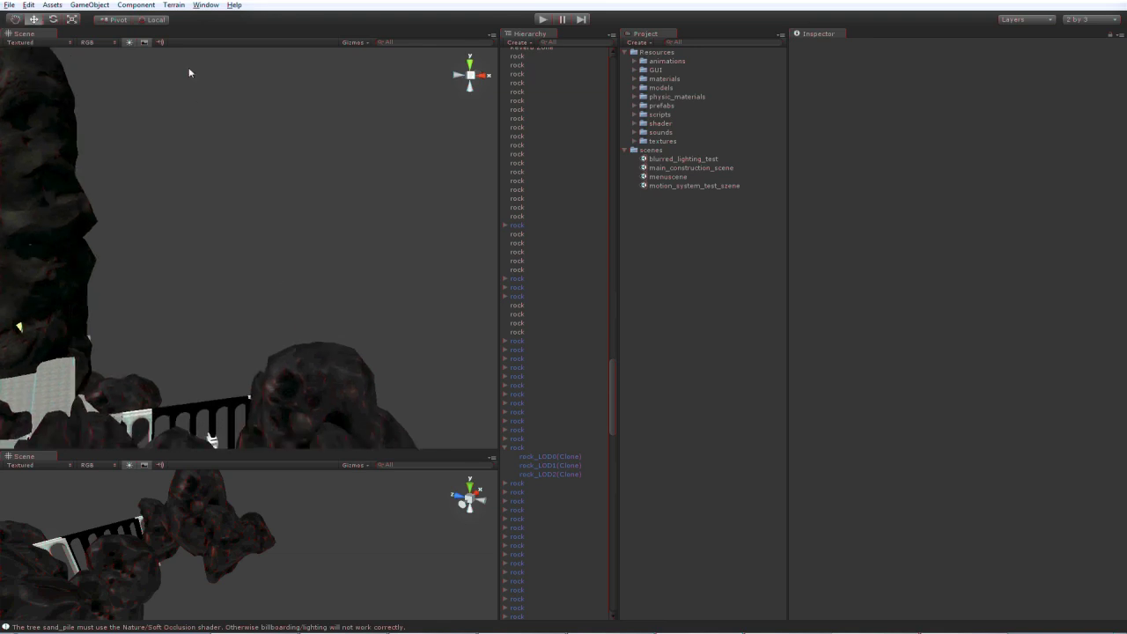
{"action": "left_click", "coordinate": [90, 6]}
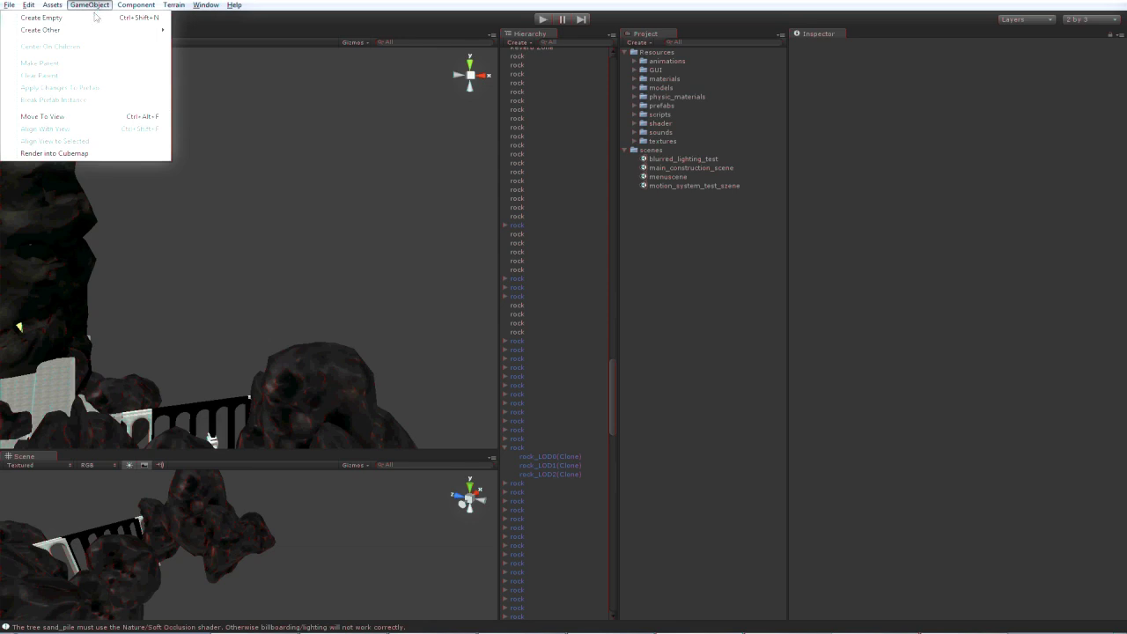
{"action": "left_click", "coordinate": [93, 19]}
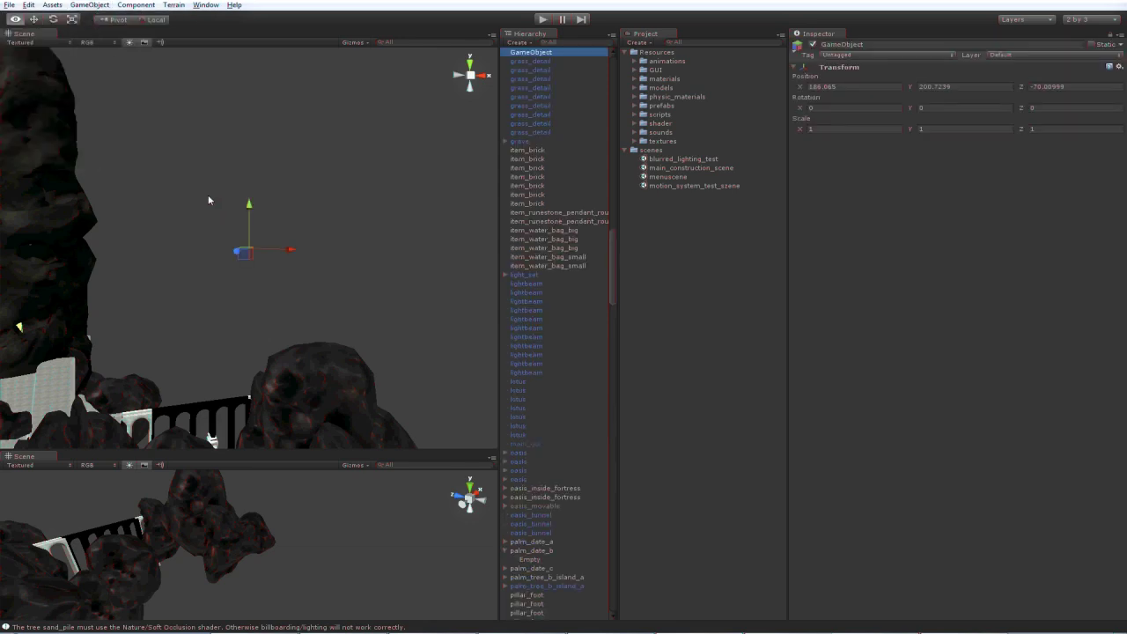
{"action": "scroll", "coordinate": [331, 317], "scroll_direction": "up", "scroll_amount": 5}
{"action": "left_click_drag", "start_coordinate": [370, 338], "coordinate": [402, 367], "text": "alt"}
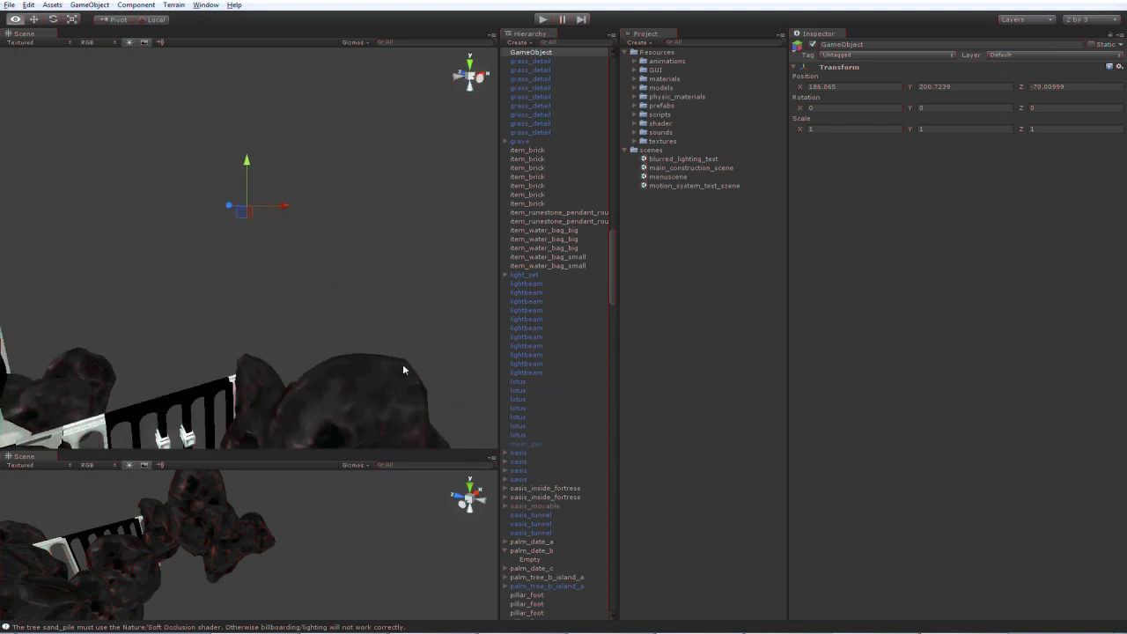
{"action": "left_click", "coordinate": [549, 53]}
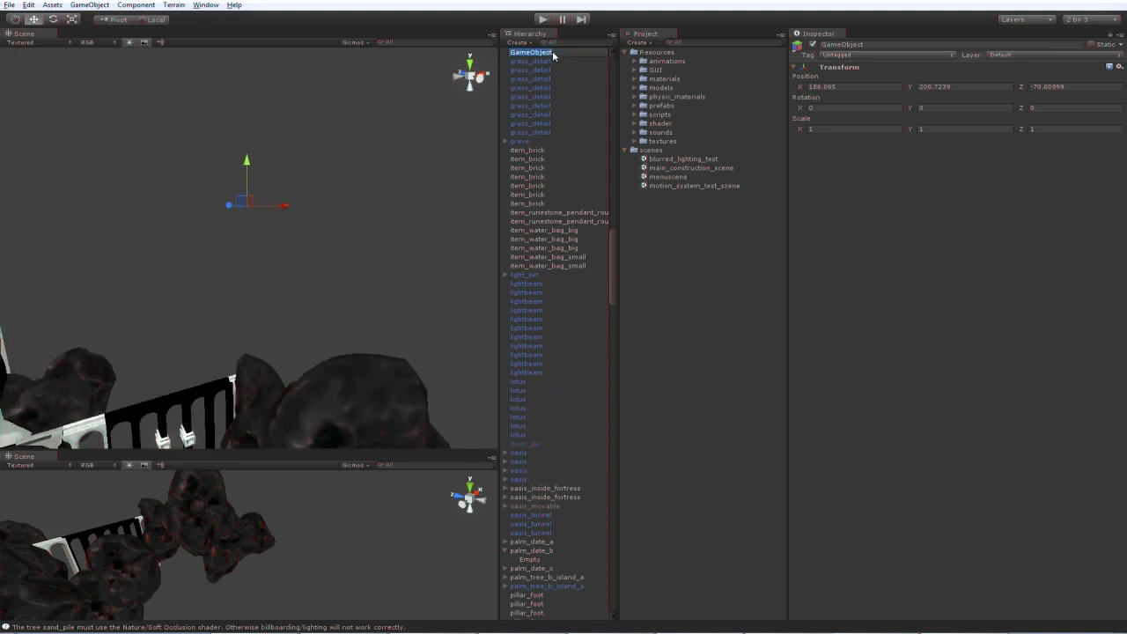
{"action": "type", "text": "rock"}
{"action": "key", "text": "Return"}
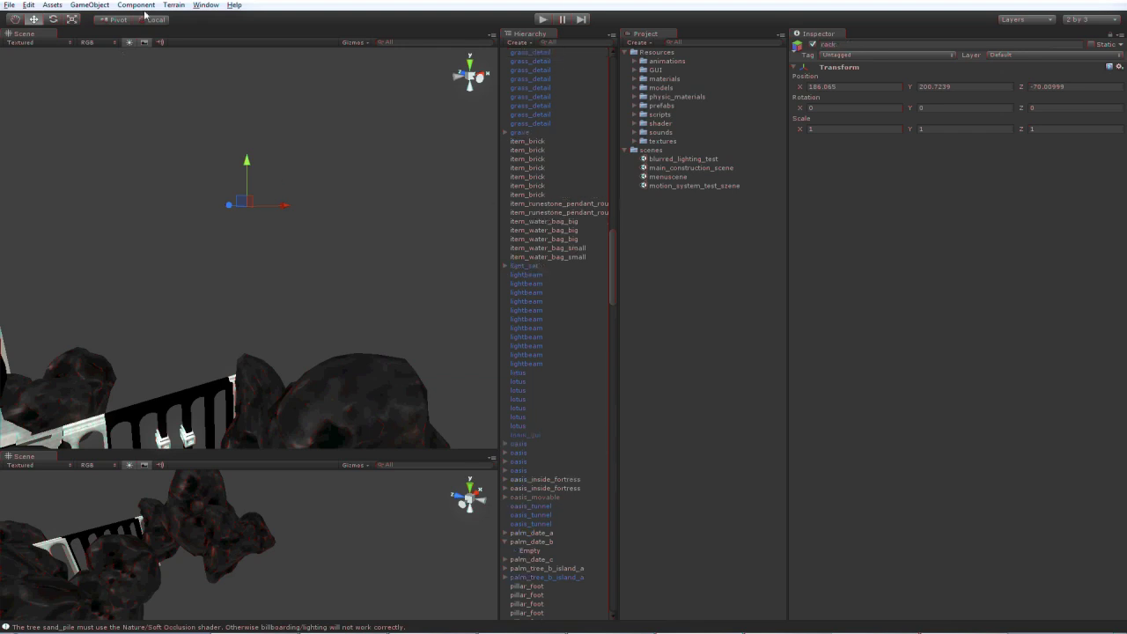
Add the LODGroup rendering component to the empty rock object.
{"action": "left_click", "coordinate": [140, 5]}
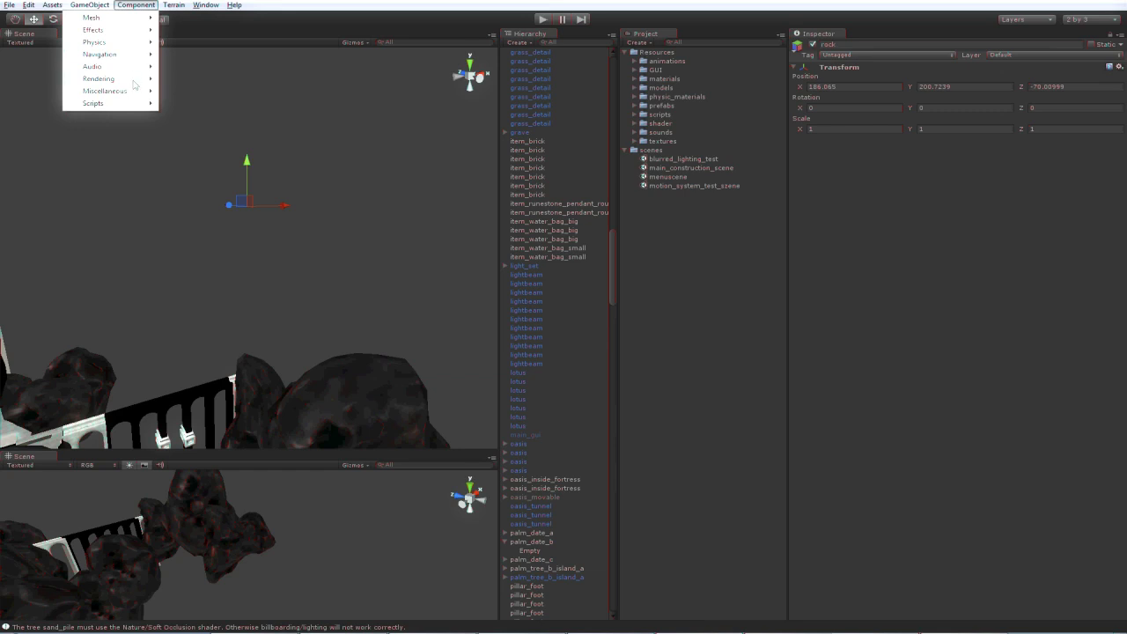
{"action": "mouse_move", "coordinate": [135, 84]}
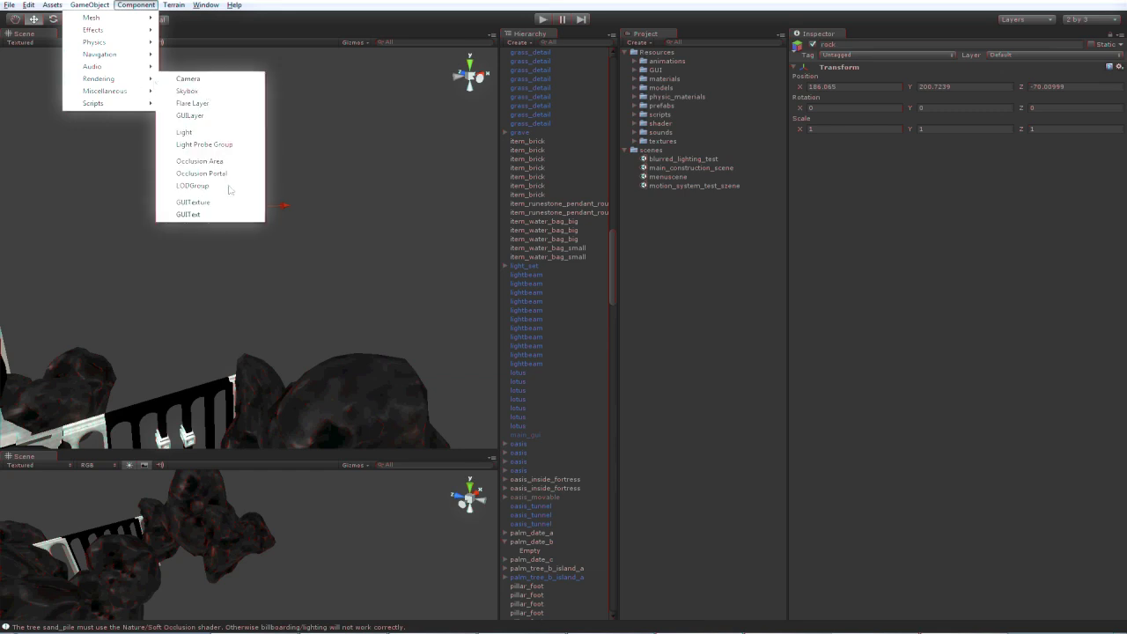
{"action": "left_click", "coordinate": [193, 185]}
{"action": "left_click_drag", "start_coordinate": [445, 294], "coordinate": [384, 320], "text": "alt"}
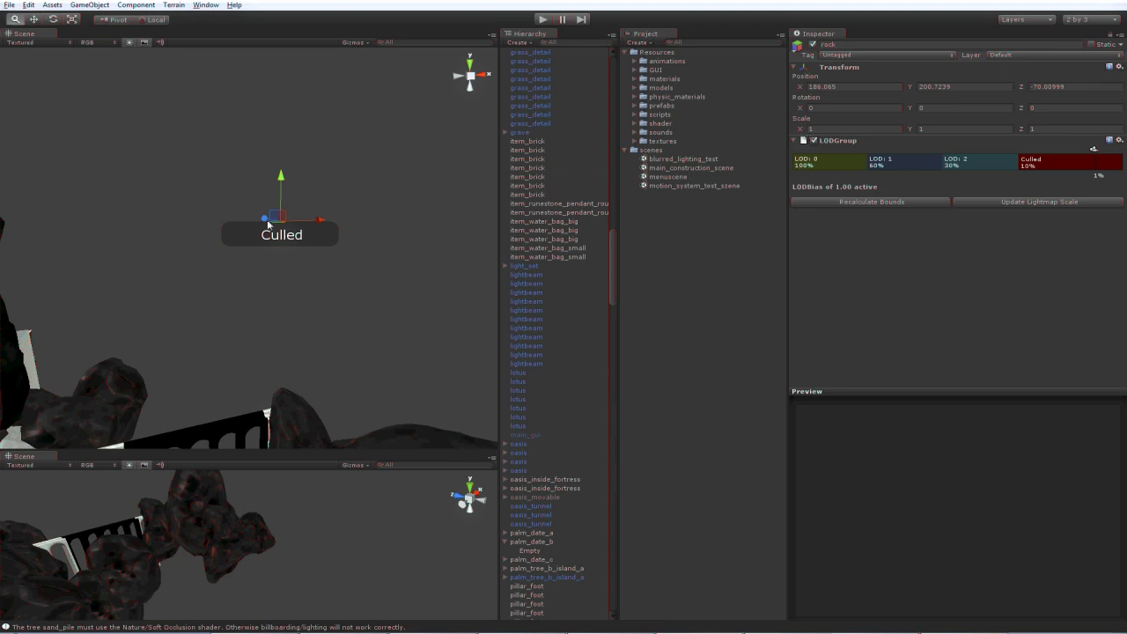
{"action": "left_click_drag", "start_coordinate": [267, 225], "coordinate": [311, 267], "text": "alt"}
Search the project for rock and assign the rock_LOD0 model to level LOD 0, agreeing to reparent it.
{"action": "left_click", "coordinate": [822, 159]}
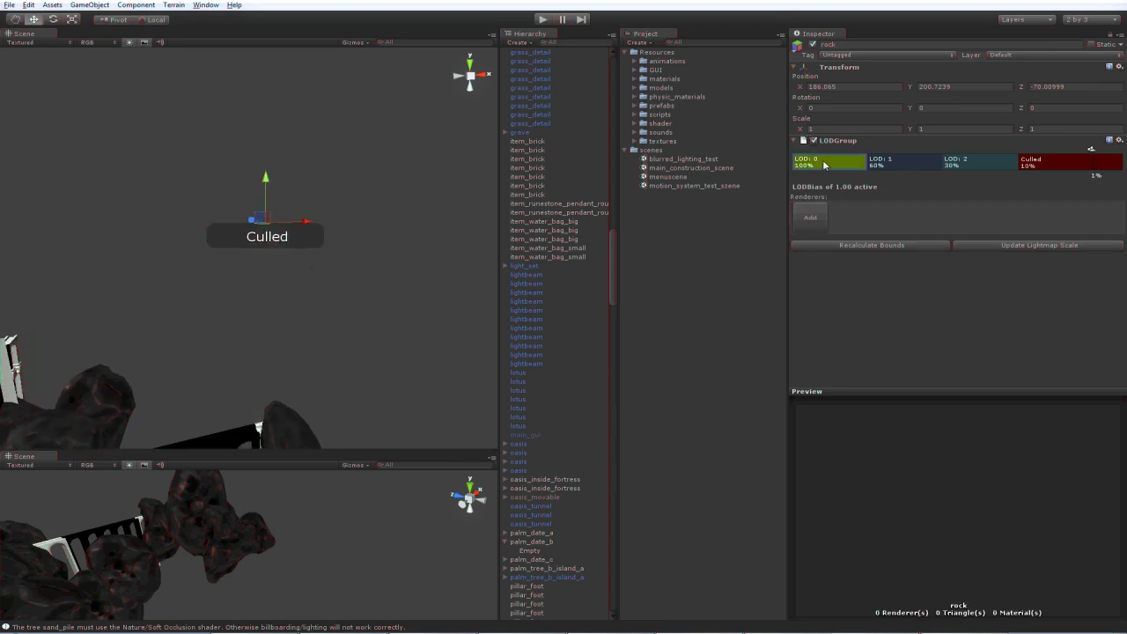
{"action": "left_click", "coordinate": [907, 164]}
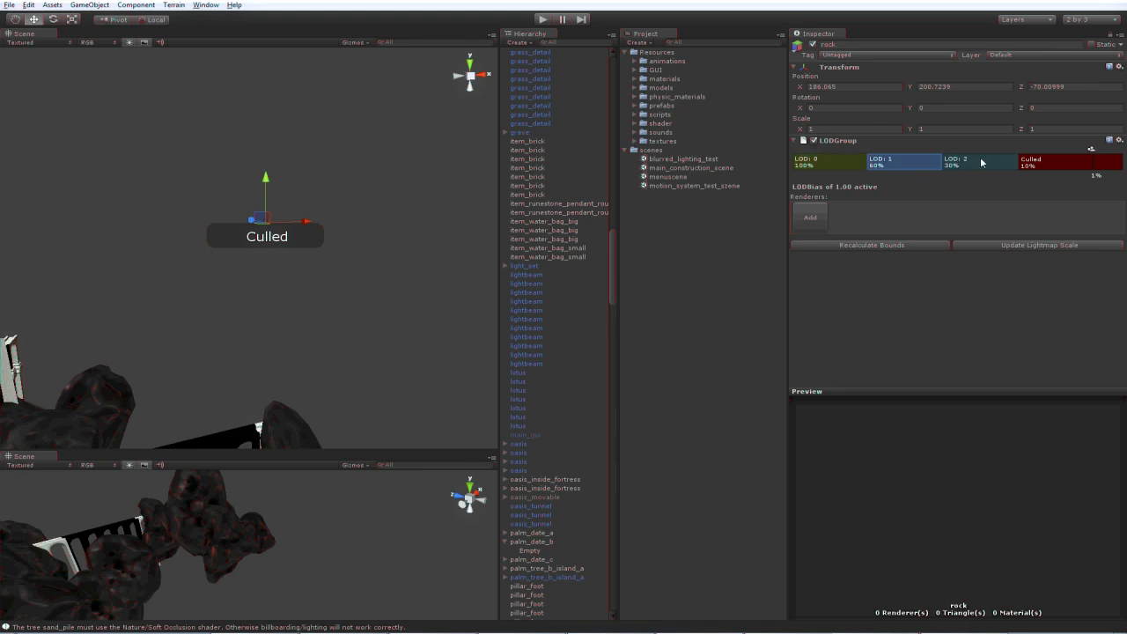
{"action": "left_click", "coordinate": [981, 163]}
{"action": "left_click", "coordinate": [918, 166]}
{"action": "left_click", "coordinate": [832, 164]}
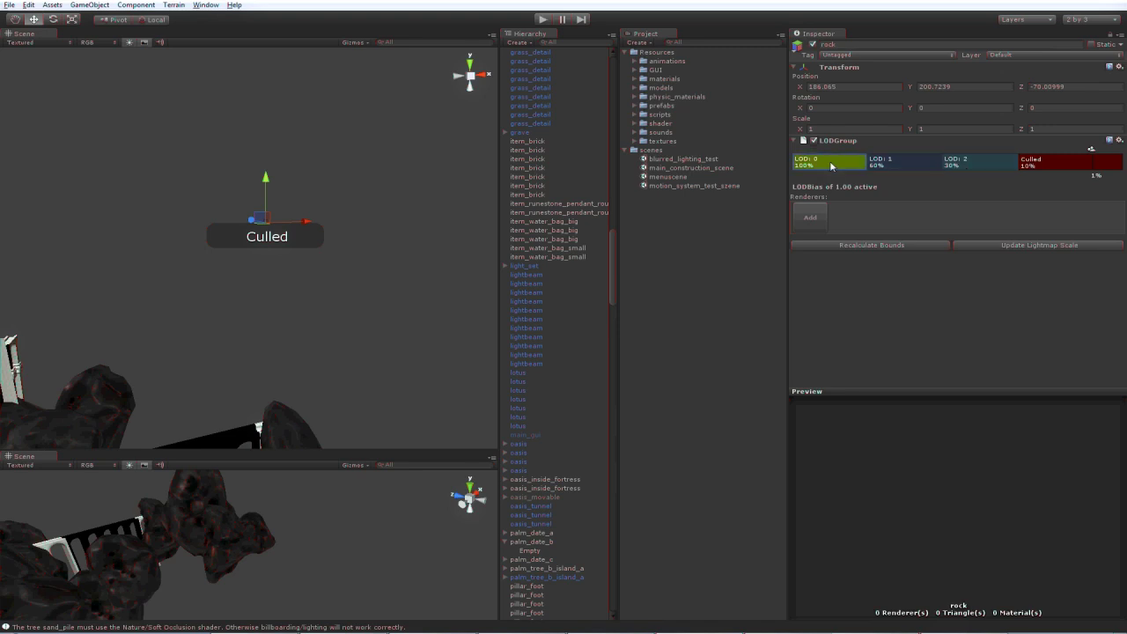
{"action": "left_click", "coordinate": [716, 41]}
{"action": "type", "text": "rock"}
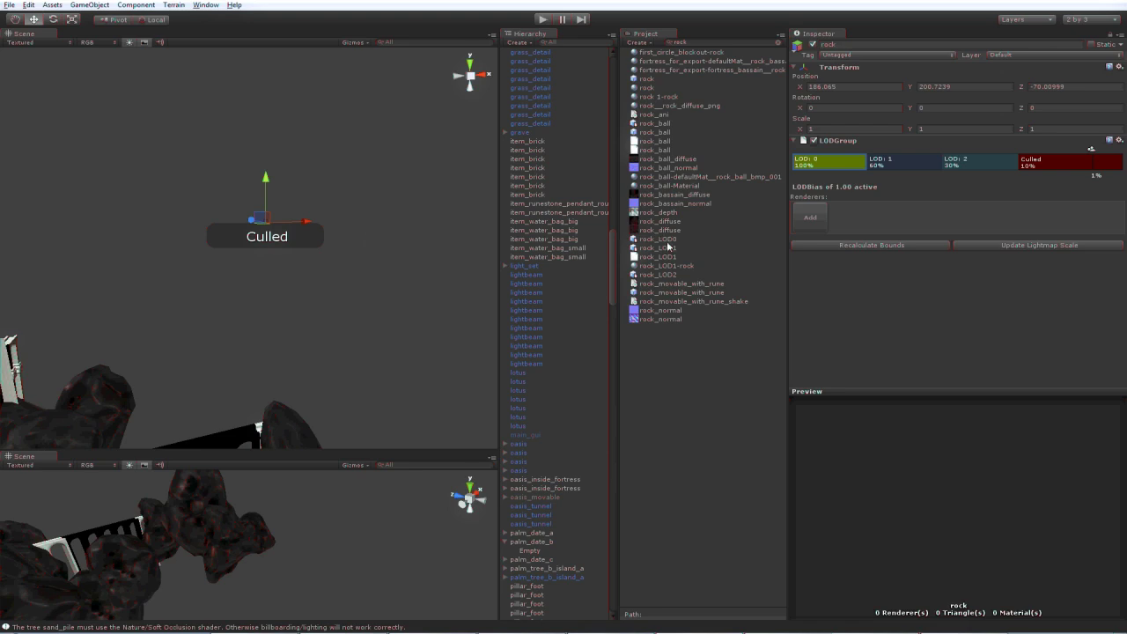
{"action": "left_click_drag", "start_coordinate": [662, 240], "coordinate": [818, 165]}
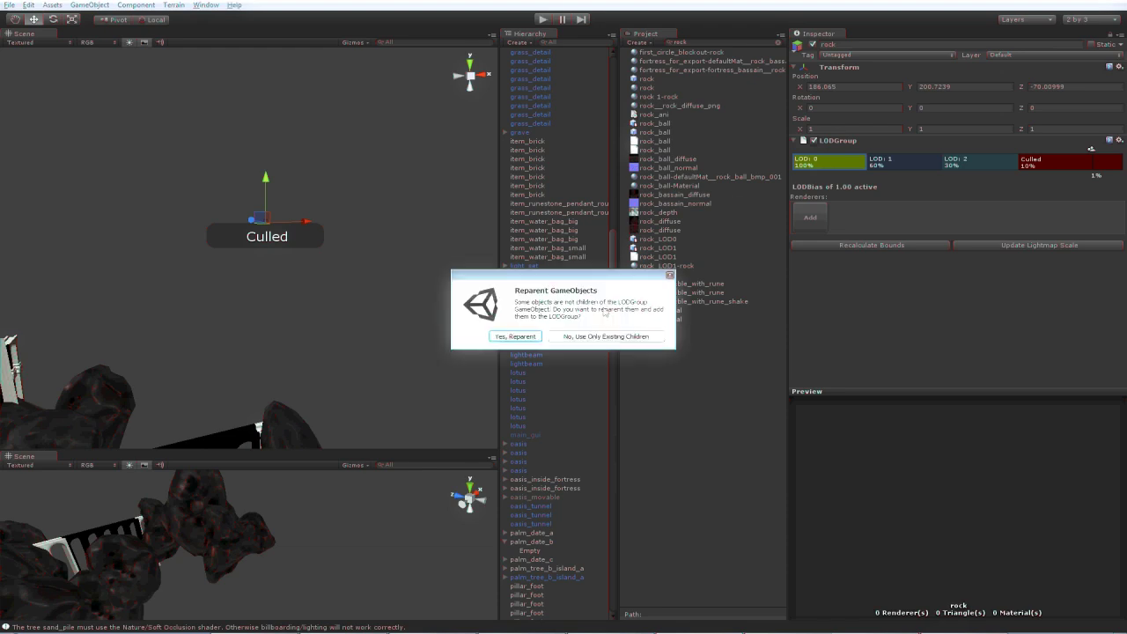
{"action": "left_click", "coordinate": [515, 339]}
Assign rock_LOD1 to level LOD 1 and rock_LOD2 to level LOD 2, reparenting both under the rock object.
{"action": "left_click_drag", "start_coordinate": [696, 250], "coordinate": [894, 162]}
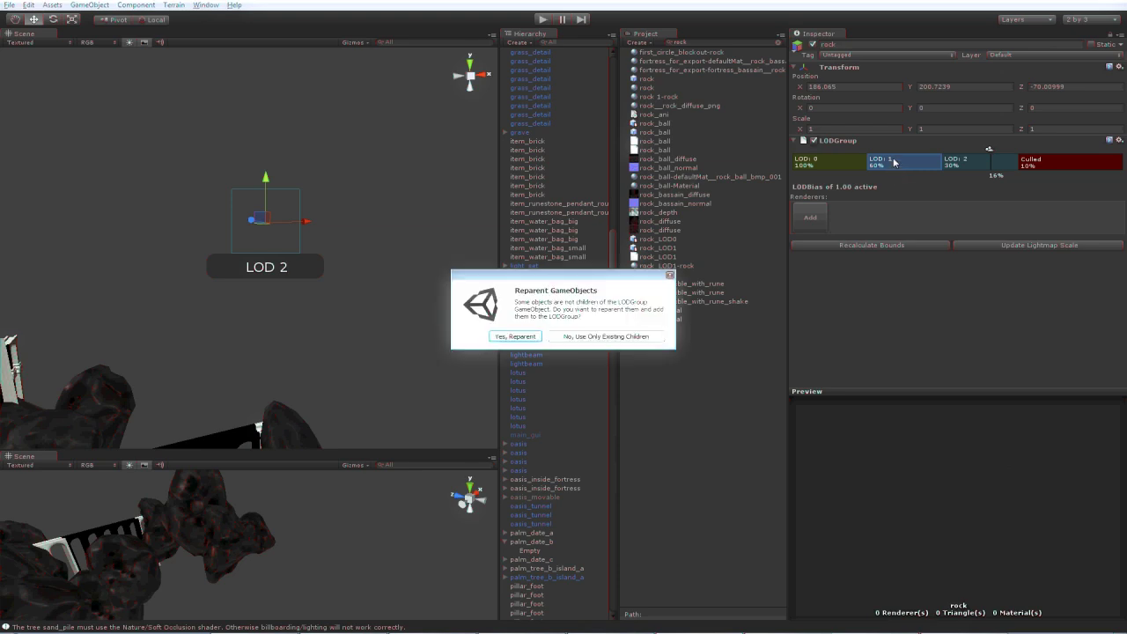
{"action": "key", "text": "Return"}
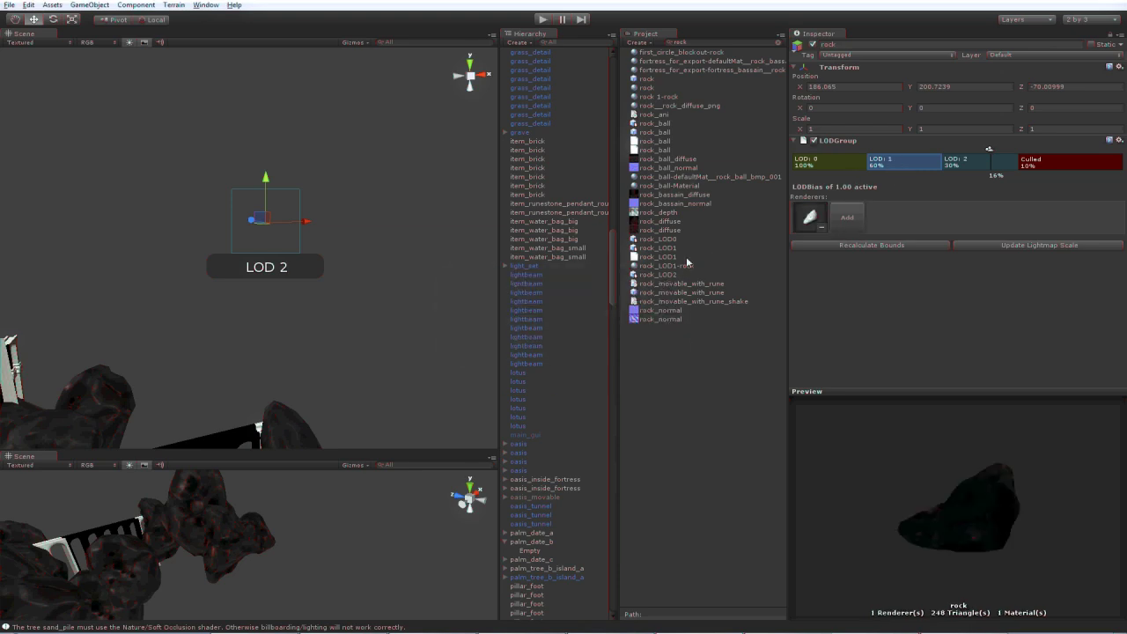
{"action": "left_click_drag", "start_coordinate": [664, 276], "coordinate": [966, 164]}
{"action": "key", "text": "Return"}
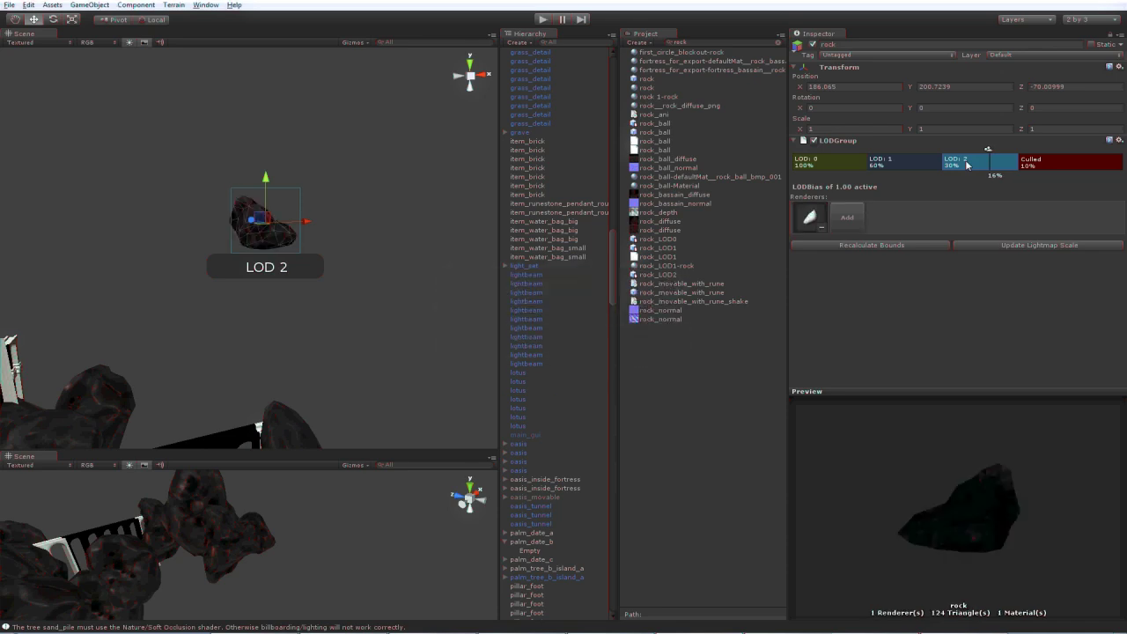
Move the scene view closer to the rock to watch it switch from LOD 2 to LOD 1.
{"action": "right_click_drag", "start_coordinate": [308, 273], "coordinate": [392, 348], "text": "alt"}
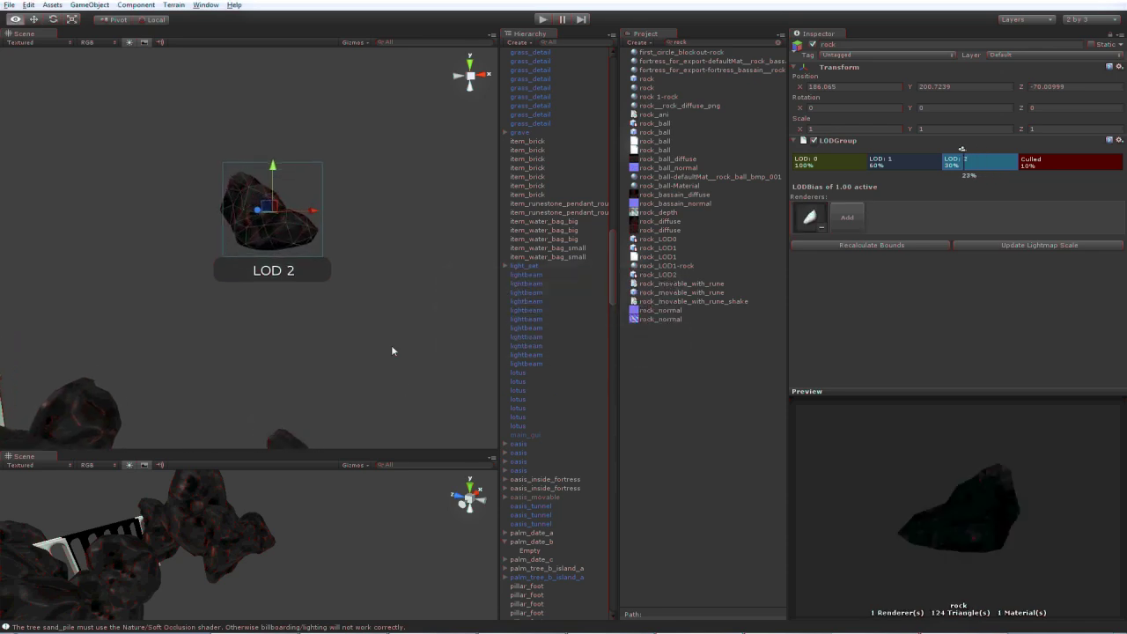
{"action": "middle_click_drag", "start_coordinate": [391, 348], "coordinate": [344, 368], "text": "alt"}
{"action": "mouse_move", "coordinate": [322, 344]}
{"action": "right_mouse_down", "text": "alt"}
{"action": "mouse_move", "coordinate": [280, 352]}
{"action": "mouse_move", "coordinate": [390, 344]}
{"action": "mouse_move", "coordinate": [221, 344]}
{"action": "mouse_move", "coordinate": [335, 344]}
{"action": "mouse_move", "coordinate": [321, 354]}
{"action": "right_mouse_up", "text": "alt"}
{"action": "left_click_drag", "start_coordinate": [321, 352], "coordinate": [369, 317], "text": "alt"}
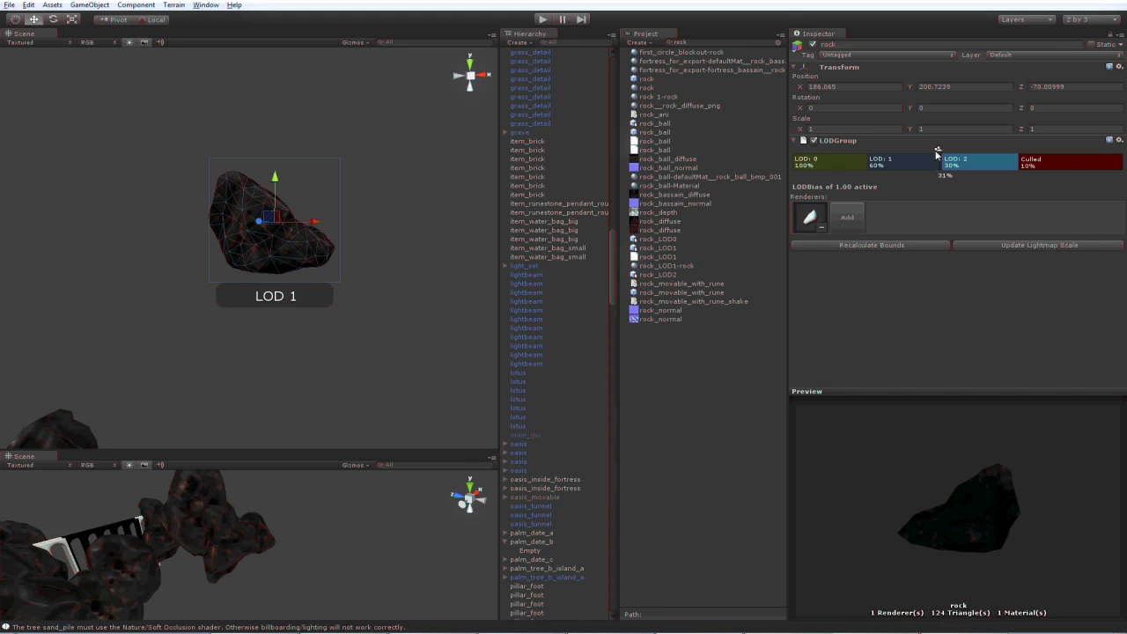
{"action": "mouse_move", "coordinate": [353, 222]}
{"action": "right_mouse_down", "text": "alt"}
{"action": "mouse_move", "coordinate": [370, 262]}
{"action": "mouse_move", "coordinate": [417, 292]}
{"action": "mouse_move", "coordinate": [424, 346]}
{"action": "right_mouse_up", "text": "alt"}
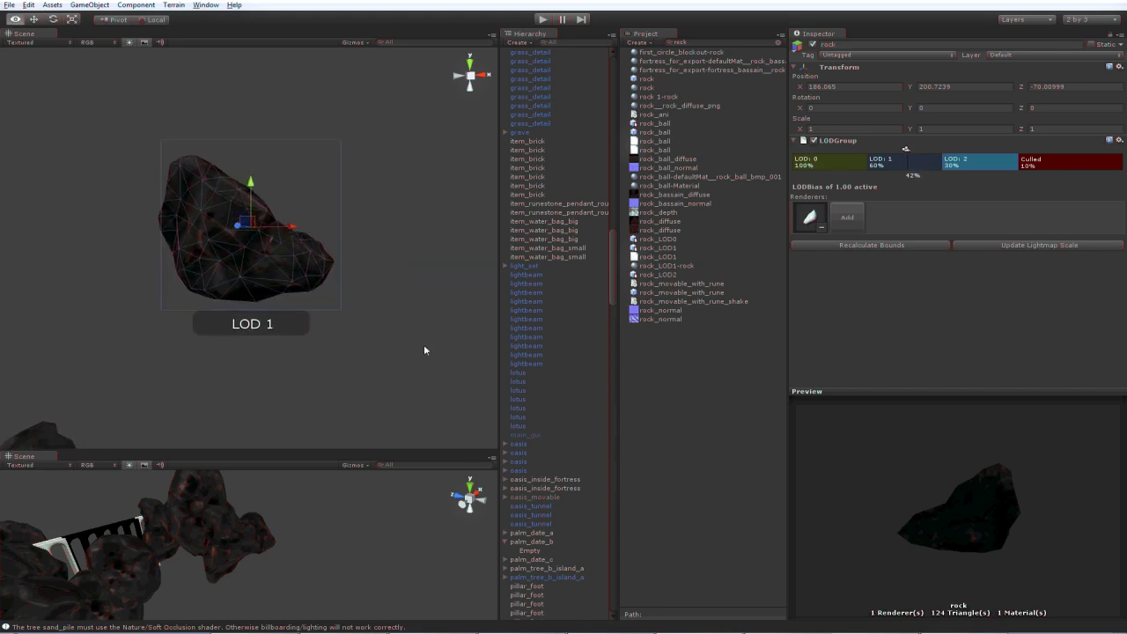
Slide the LODGroup camera marker back and forth around the LOD 0 / LOD 1 boundary to compare the rock's meshes.
{"action": "left_click", "coordinate": [904, 152]}
{"action": "mouse_move", "coordinate": [904, 151]}
{"action": "left_mouse_down"}
{"action": "mouse_move", "coordinate": [846, 152]}
{"action": "mouse_move", "coordinate": [860, 150]}
{"action": "left_mouse_up"}
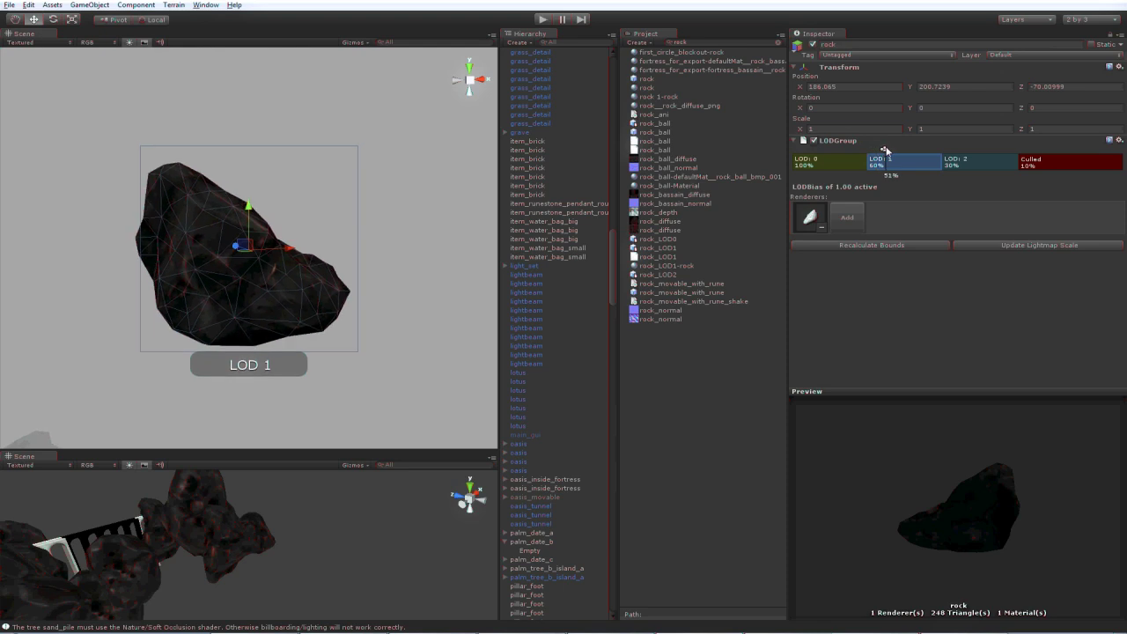
{"action": "mouse_move", "coordinate": [877, 151]}
{"action": "left_mouse_down"}
{"action": "mouse_move", "coordinate": [859, 149]}
{"action": "mouse_move", "coordinate": [1024, 141]}
{"action": "mouse_move", "coordinate": [856, 162]}
{"action": "left_mouse_up"}
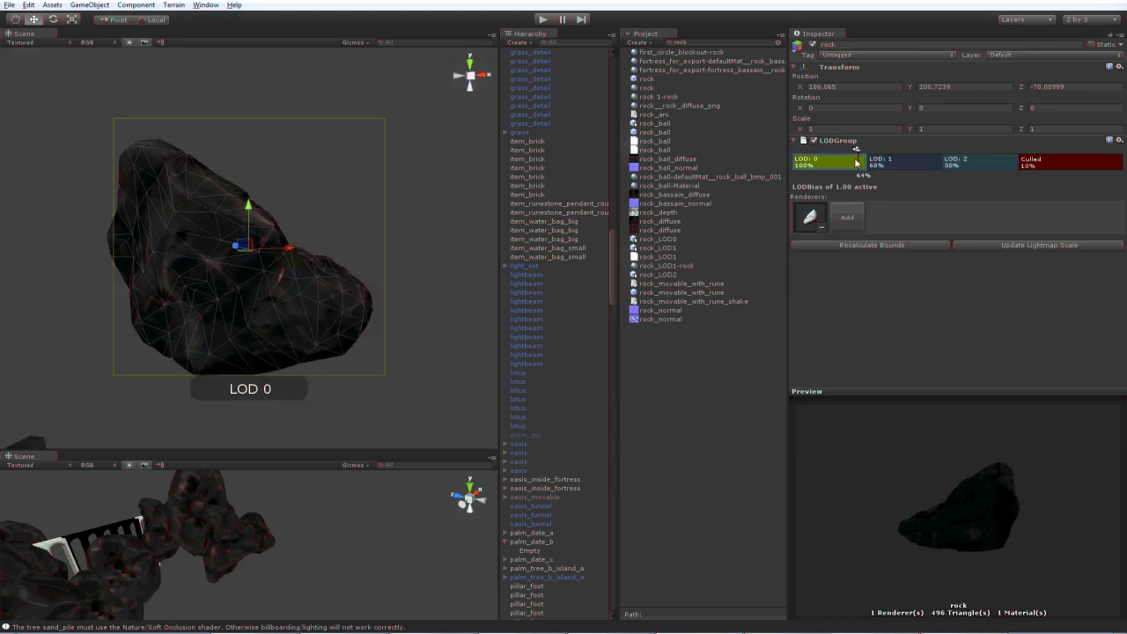
{"action": "right_click_drag", "start_coordinate": [417, 340], "coordinate": [324, 257], "text": "alt"}
{"action": "left_click_drag", "start_coordinate": [246, 347], "coordinate": [268, 330], "text": "alt"}
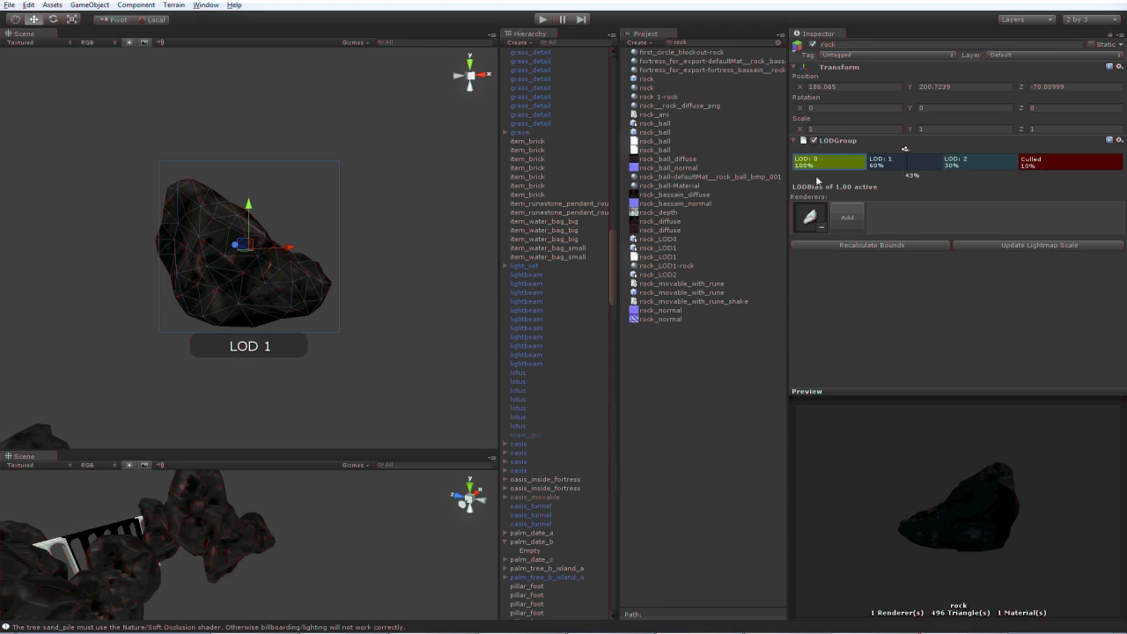
{"action": "left_click_drag", "start_coordinate": [904, 151], "coordinate": [868, 151]}
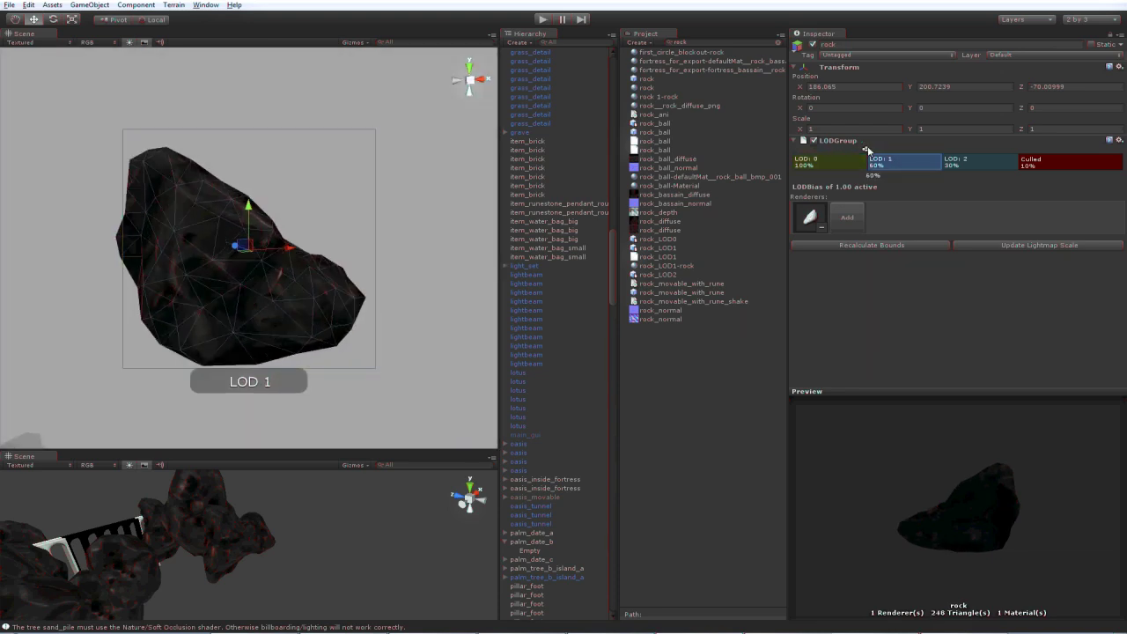
Move the LODGroup camera marker into the LOD 2 range and check a placed rock's level in an enlarged lower scene view.
{"action": "mouse_move", "coordinate": [868, 150]}
{"action": "left_mouse_down"}
{"action": "mouse_move", "coordinate": [1023, 146]}
{"action": "mouse_move", "coordinate": [966, 148]}
{"action": "left_mouse_up"}
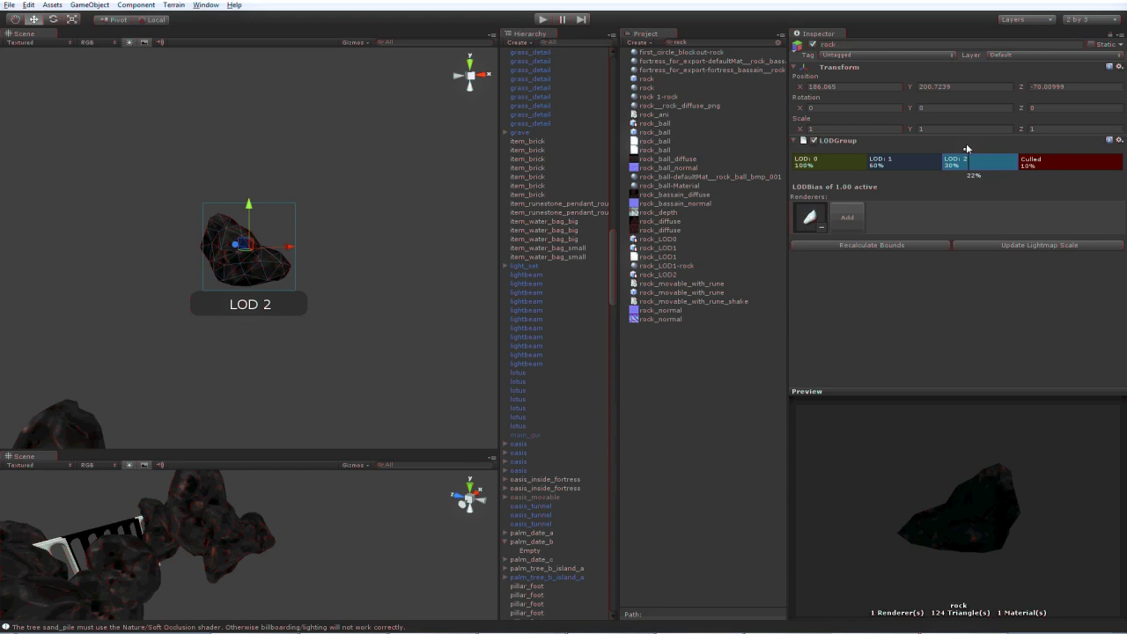
{"action": "left_click_drag", "start_coordinate": [342, 451], "coordinate": [331, 301]}
{"action": "mouse_move", "coordinate": [320, 478]}
{"action": "right_mouse_down"}
{"action": "mouse_move", "coordinate": [263, 415]}
{"action": "mouse_move", "coordinate": [277, 469]}
{"action": "mouse_move", "coordinate": [347, 564]}
{"action": "mouse_move", "coordinate": [362, 480]}
{"action": "mouse_move", "coordinate": [406, 509]}
{"action": "mouse_move", "coordinate": [297, 545]}
{"action": "mouse_move", "coordinate": [271, 523]}
{"action": "right_mouse_up"}
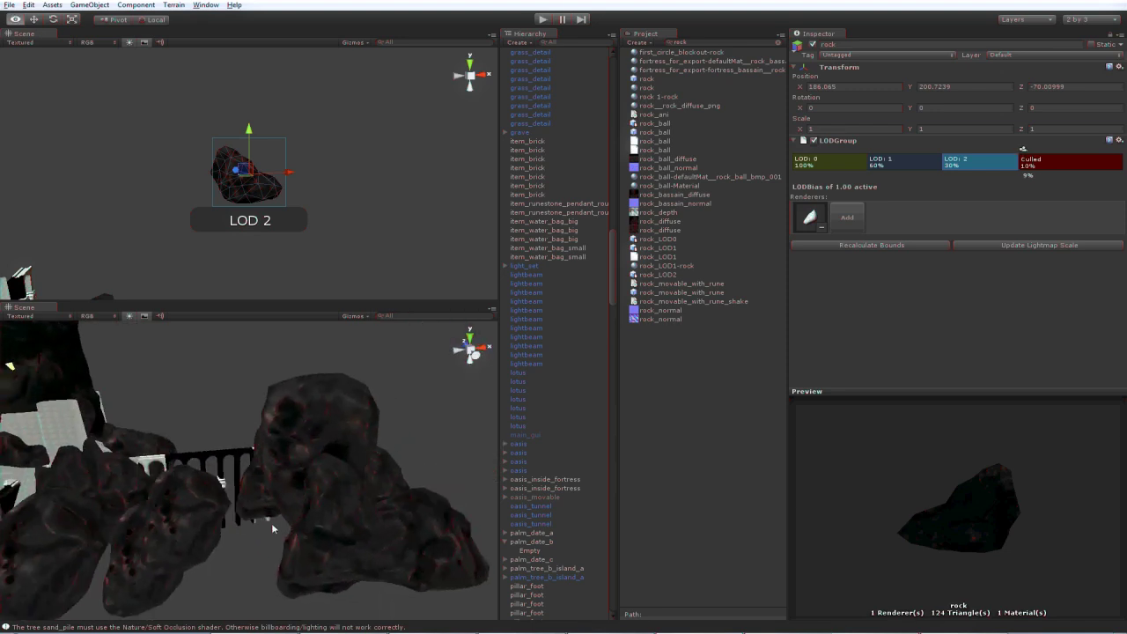
{"action": "mouse_move", "coordinate": [330, 432]}
{"action": "right_mouse_down"}
{"action": "mouse_move", "coordinate": [260, 478]}
{"action": "mouse_move", "coordinate": [432, 469]}
{"action": "mouse_move", "coordinate": [294, 503]}
{"action": "mouse_move", "coordinate": [342, 556]}
{"action": "mouse_move", "coordinate": [264, 528]}
{"action": "right_mouse_up"}
{"action": "left_click", "coordinate": [242, 490]}
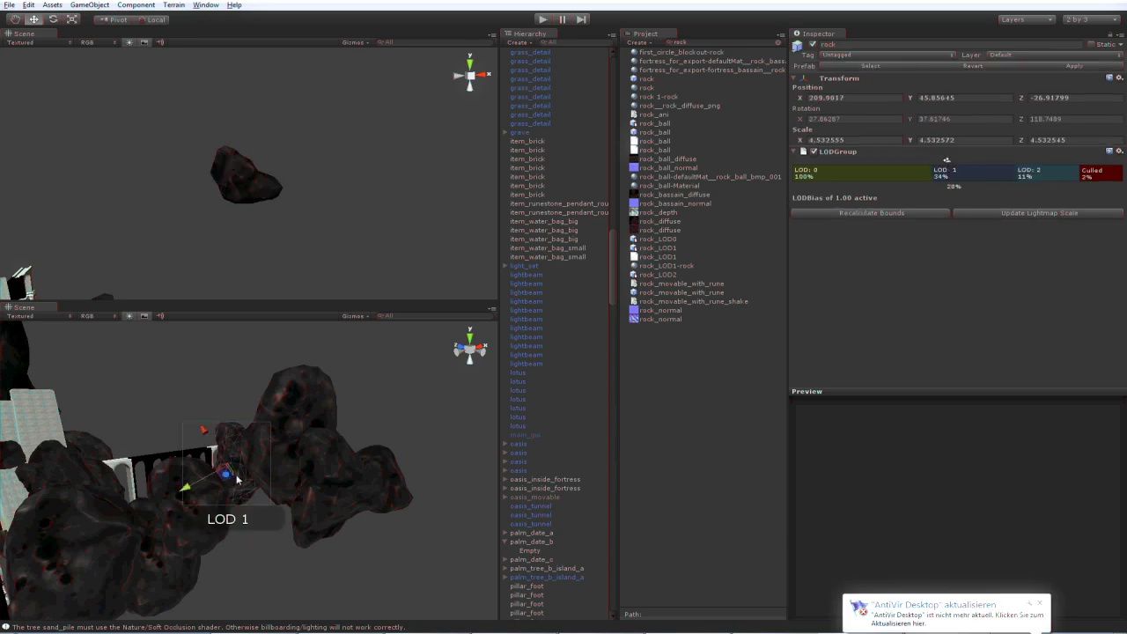
Try scaling up the large rock in the lower scene to about 11.87 on all axes and undo the scaling.
{"action": "left_click", "coordinate": [294, 417]}
{"action": "key", "text": "e"}
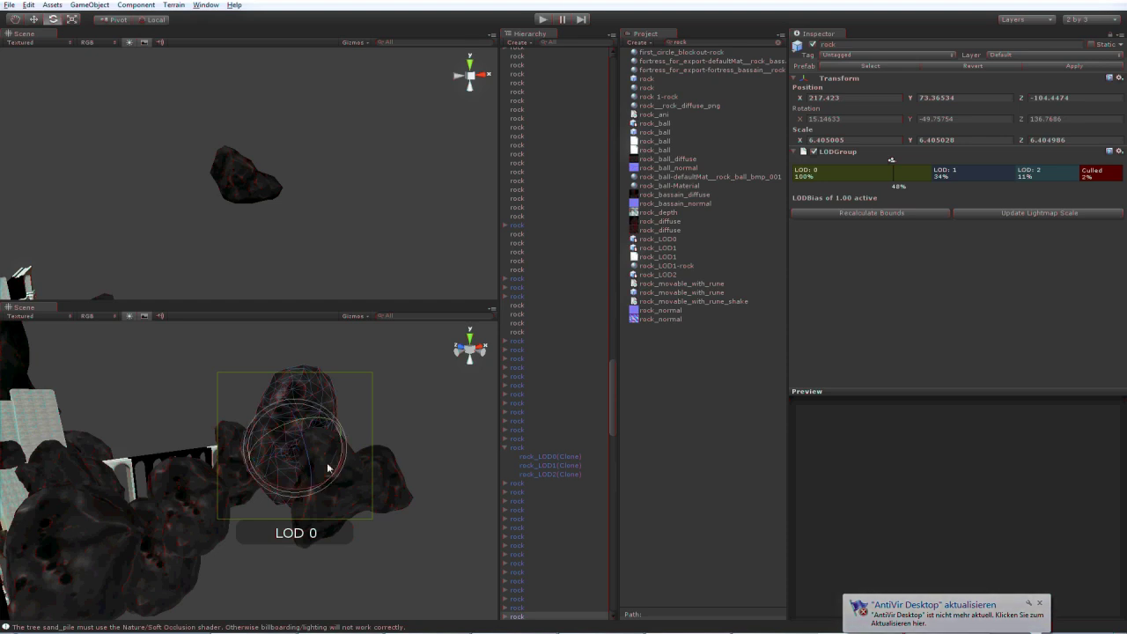
{"action": "key", "text": "r"}
{"action": "left_click_drag", "start_coordinate": [292, 451], "coordinate": [303, 545]}
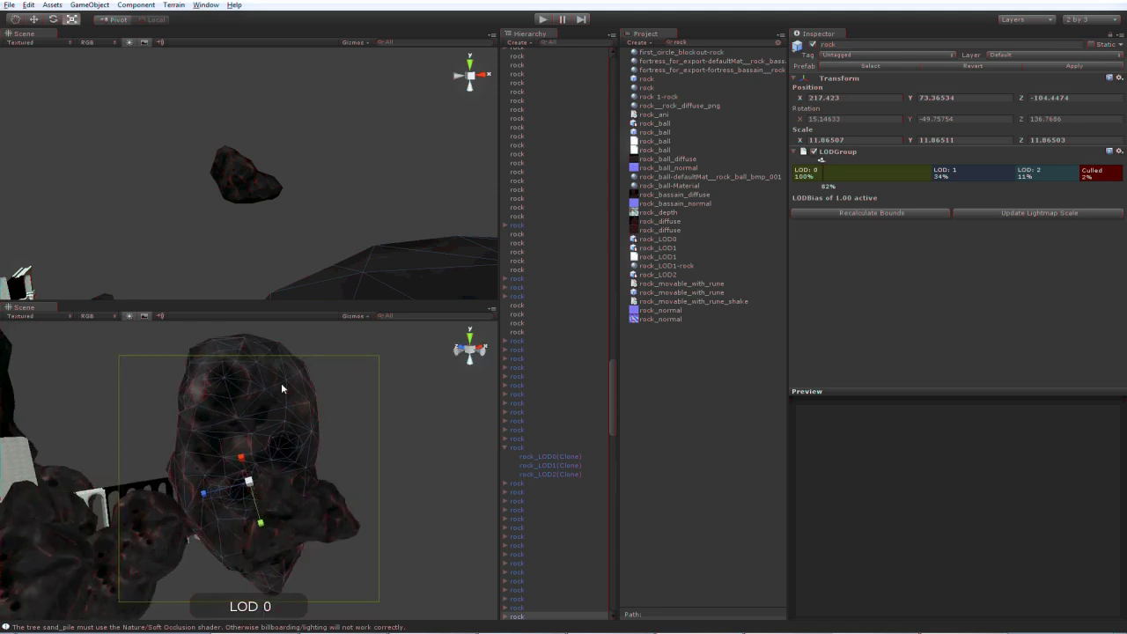
{"action": "key", "text": "ctrl+z"}
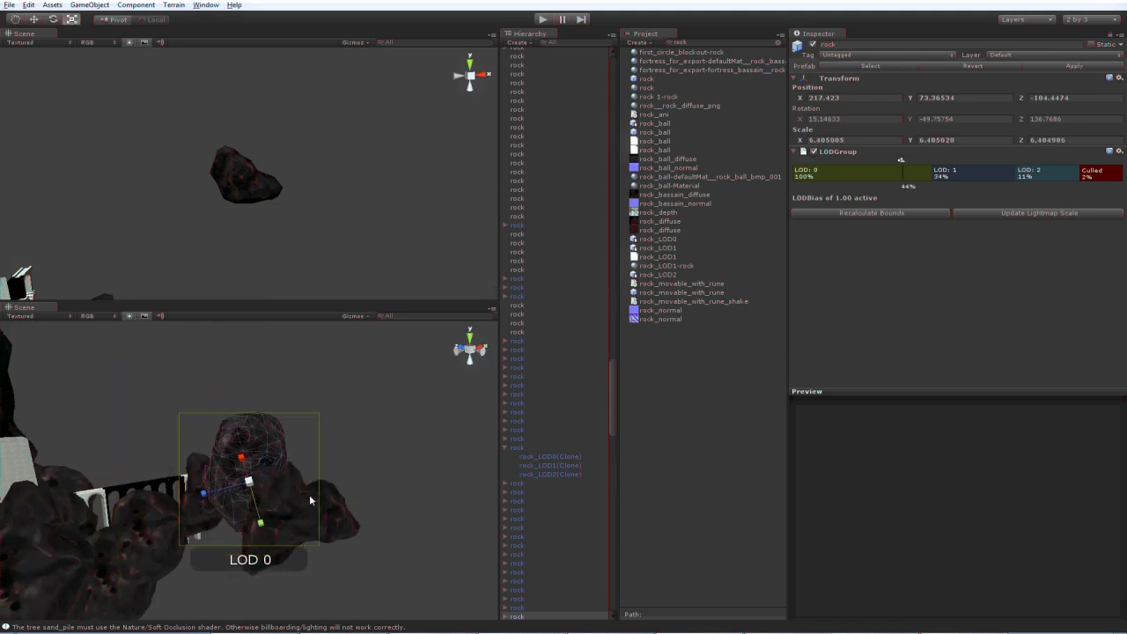
{"action": "right_click_drag", "start_coordinate": [312, 498], "coordinate": [333, 471], "text": "alt"}
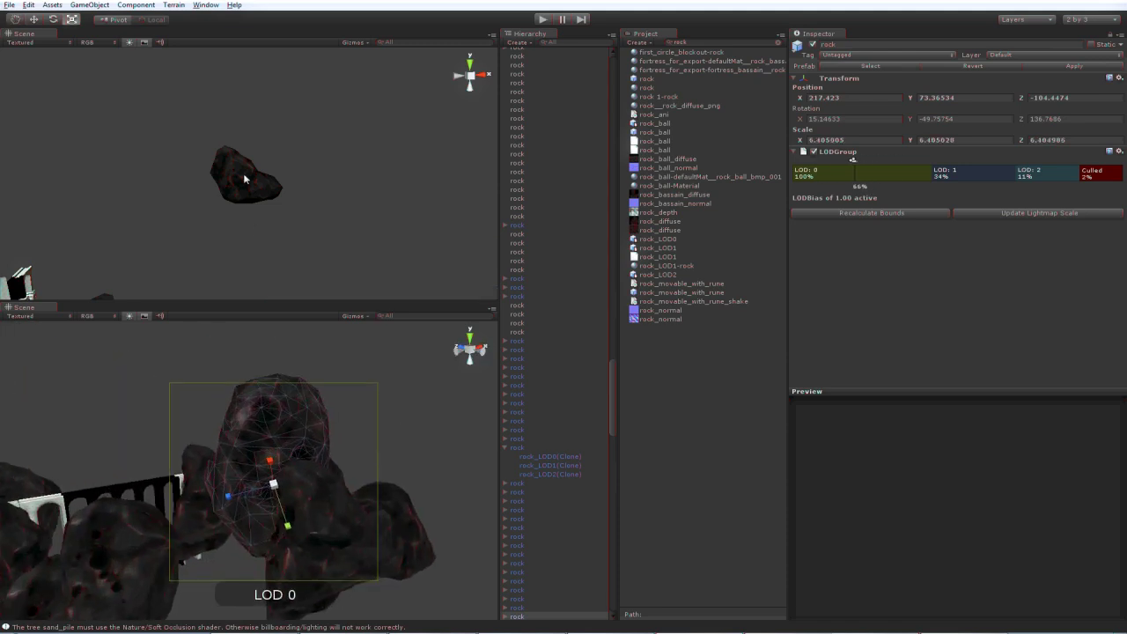
Frame the test rock in the upper scene view, activate the Move tool and select its parent rock object.
{"action": "left_click", "coordinate": [243, 173]}
{"action": "key", "text": "f"}
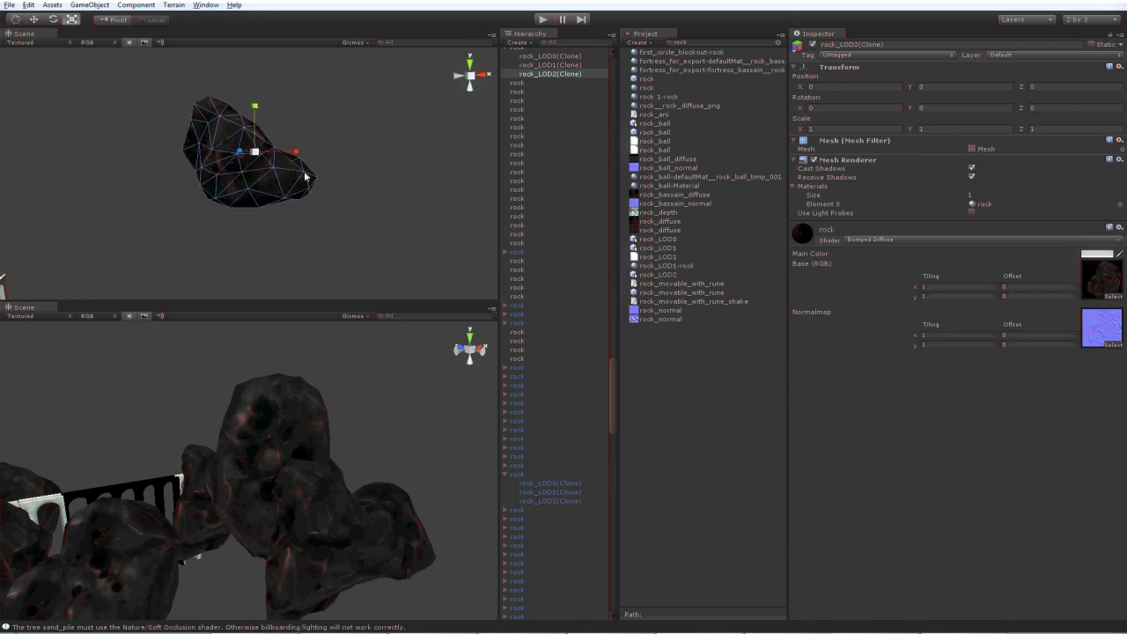
{"action": "key", "text": "q"}
{"action": "key", "text": "w"}
{"action": "left_click_drag", "start_coordinate": [223, 147], "coordinate": [402, 146], "text": "alt"}
{"action": "scroll", "coordinate": [526, 85], "scroll_direction": "up", "scroll_amount": 3}
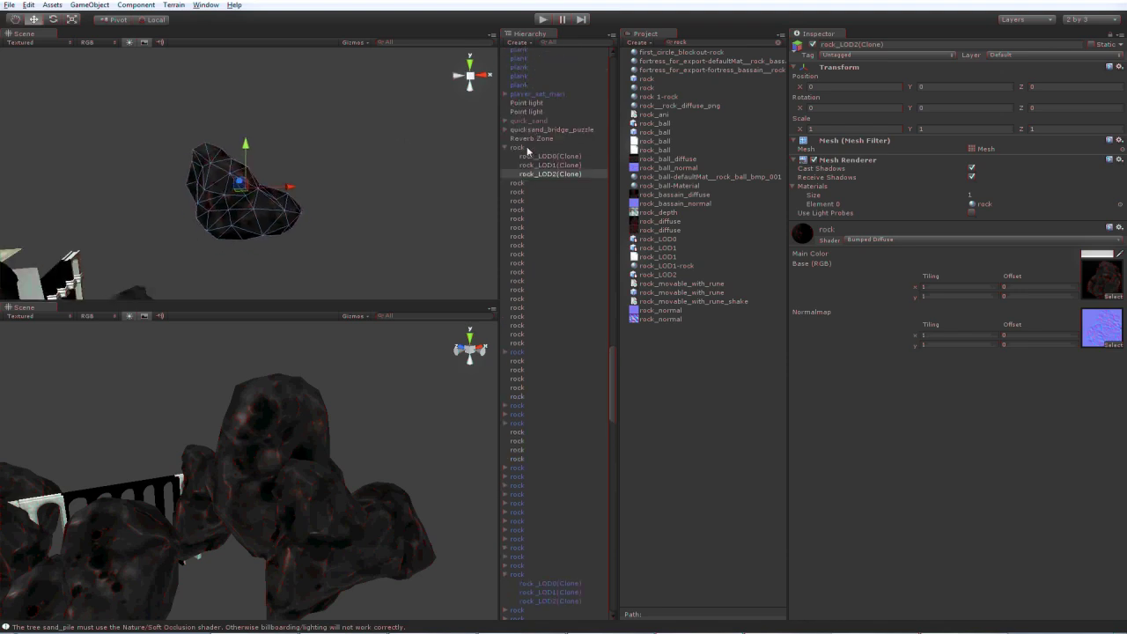
{"action": "left_click", "coordinate": [516, 147]}
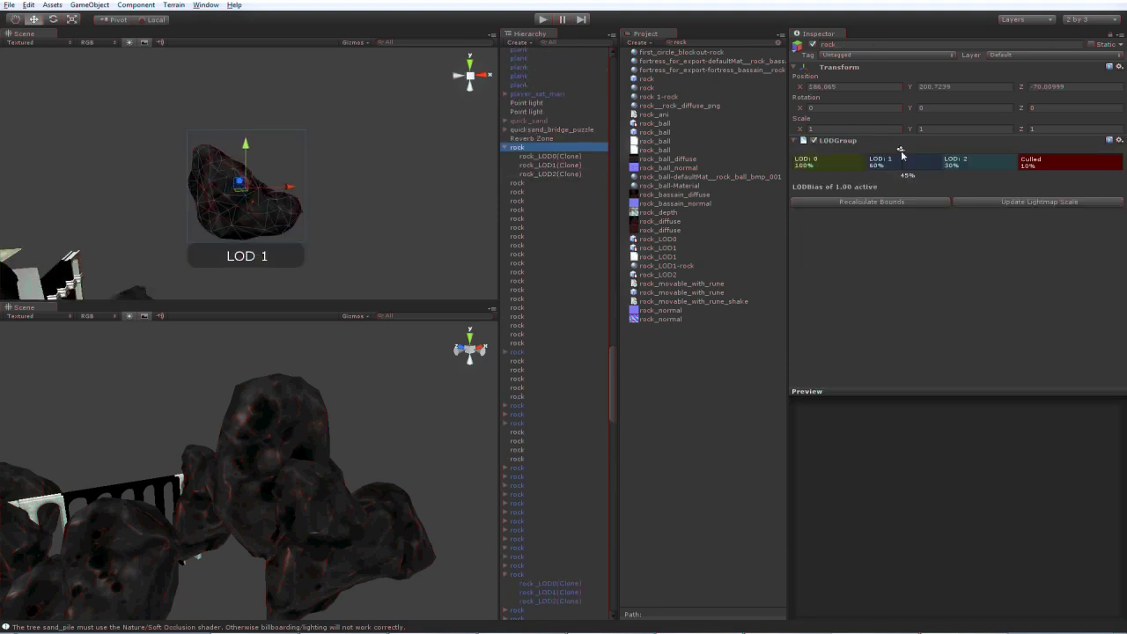
Set the rock's LODGroup thresholds to 49% for LOD 1, 18% for LOD 2 and 3% for Culled.
{"action": "mouse_move", "coordinate": [902, 156]}
{"action": "left_mouse_down"}
{"action": "mouse_move", "coordinate": [850, 159]}
{"action": "mouse_move", "coordinate": [950, 151]}
{"action": "mouse_move", "coordinate": [862, 150]}
{"action": "mouse_move", "coordinate": [892, 166]}
{"action": "left_mouse_up"}
{"action": "left_click", "coordinate": [876, 166]}
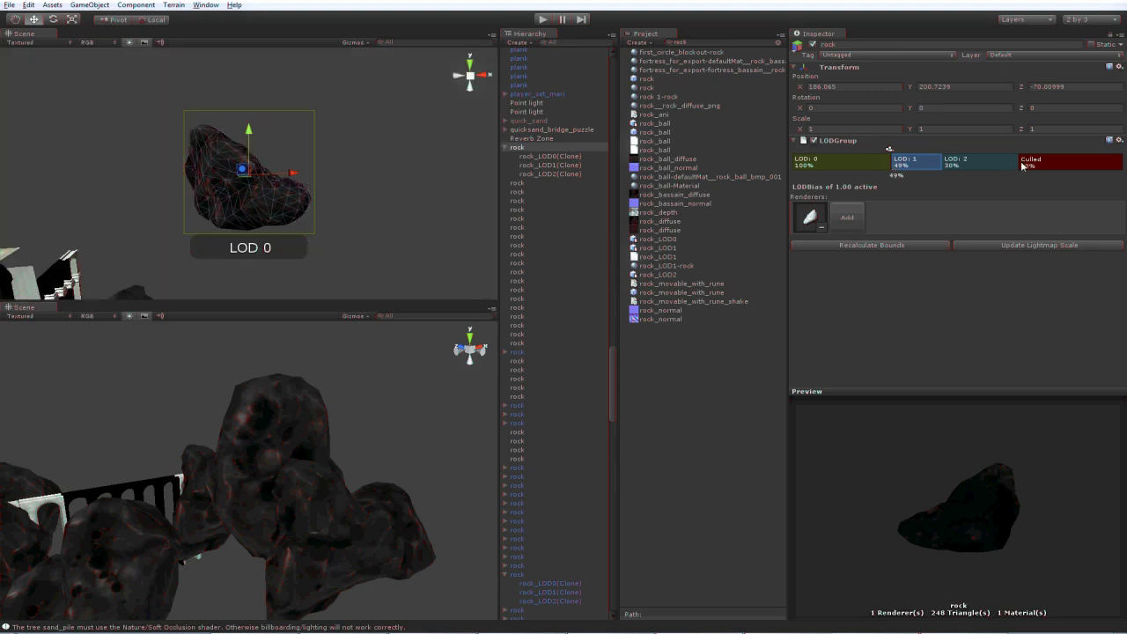
{"action": "mouse_move", "coordinate": [1020, 166]}
{"action": "left_mouse_down"}
{"action": "mouse_move", "coordinate": [1075, 163]}
{"action": "mouse_move", "coordinate": [965, 170]}
{"action": "mouse_move", "coordinate": [956, 152]}
{"action": "mouse_move", "coordinate": [968, 152]}
{"action": "mouse_move", "coordinate": [951, 153]}
{"action": "mouse_move", "coordinate": [969, 151]}
{"action": "mouse_move", "coordinate": [956, 152]}
{"action": "mouse_move", "coordinate": [969, 151]}
{"action": "mouse_move", "coordinate": [956, 174]}
{"action": "mouse_move", "coordinate": [1076, 174]}
{"action": "mouse_move", "coordinate": [1057, 152]}
{"action": "mouse_move", "coordinate": [1071, 152]}
{"action": "mouse_move", "coordinate": [879, 151]}
{"action": "mouse_move", "coordinate": [943, 163]}
{"action": "mouse_move", "coordinate": [982, 157]}
{"action": "mouse_move", "coordinate": [884, 156]}
{"action": "mouse_move", "coordinate": [1035, 152]}
{"action": "mouse_move", "coordinate": [898, 157]}
{"action": "left_mouse_up"}
{"action": "left_click", "coordinate": [979, 155]}
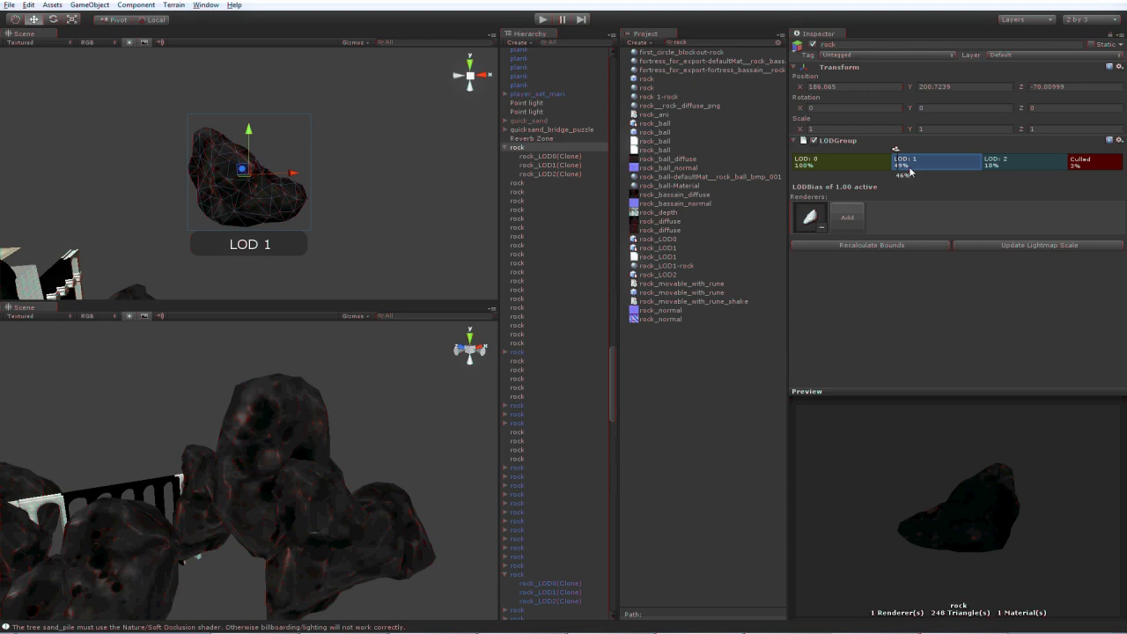
Delete level LOD 1 from the rock's LODGroup.
{"action": "right_click", "coordinate": [911, 172]}
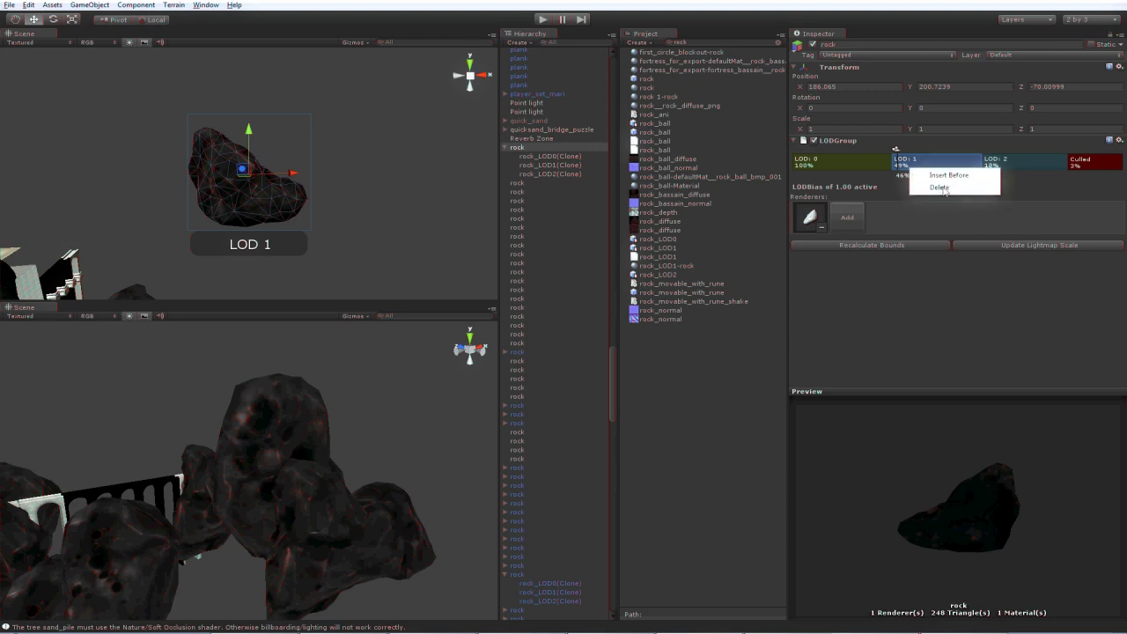
{"action": "left_click", "coordinate": [931, 143]}
{"action": "left_click", "coordinate": [794, 144]}
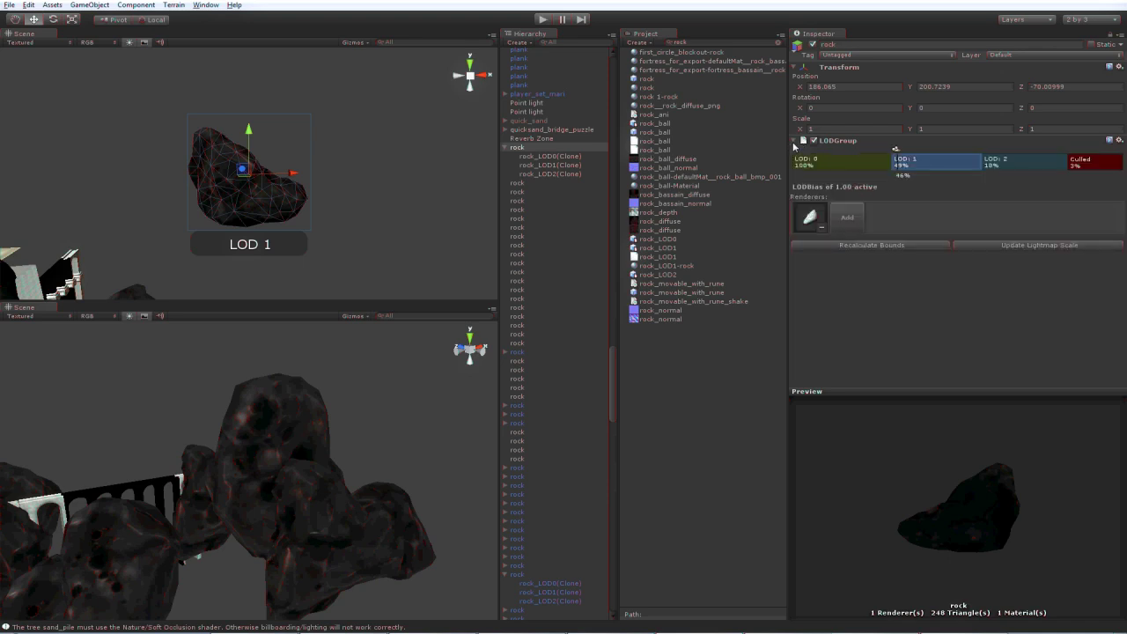
{"action": "right_click", "coordinate": [930, 164]}
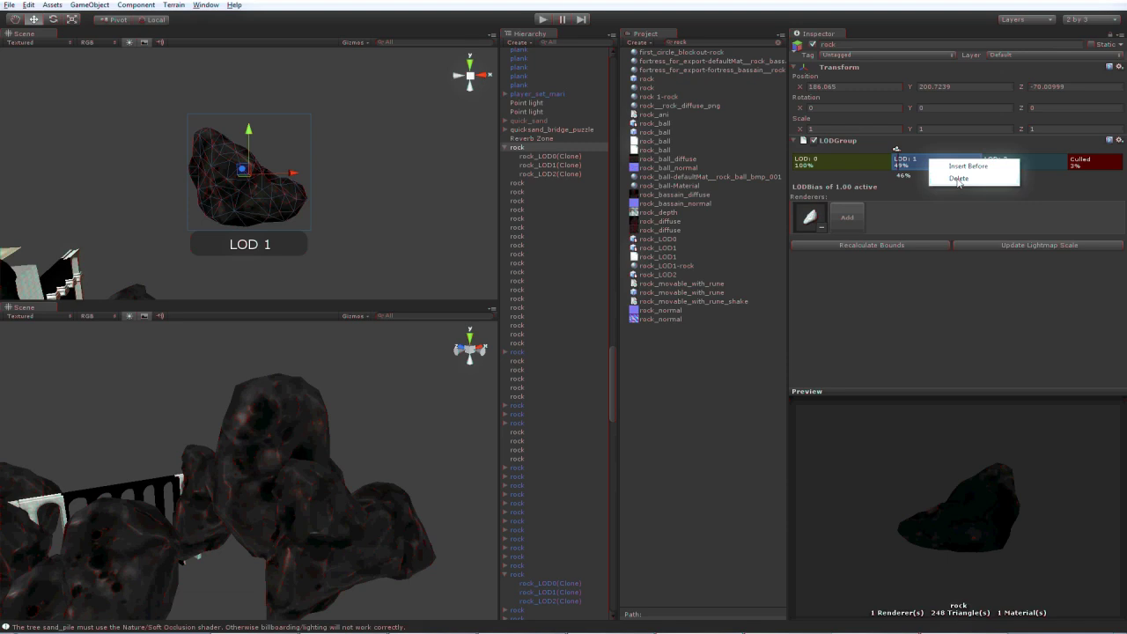
{"action": "left_click", "coordinate": [959, 178]}
{"action": "left_click", "coordinate": [577, 337]}
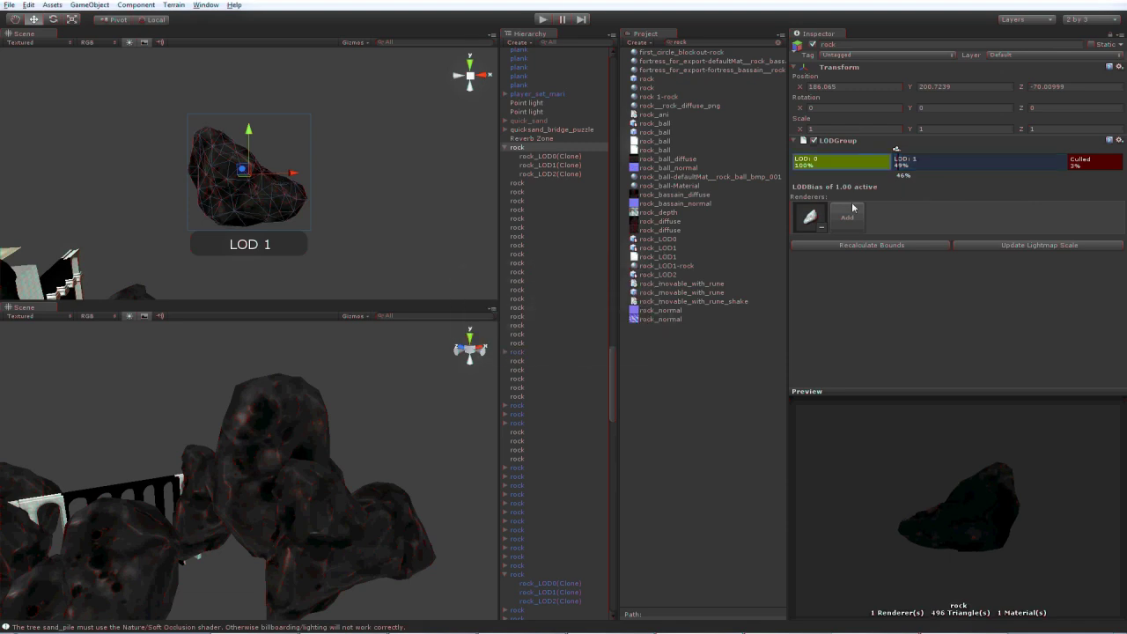
{"action": "mouse_move", "coordinate": [904, 149]}
{"action": "left_mouse_down"}
{"action": "mouse_move", "coordinate": [879, 150]}
{"action": "mouse_move", "coordinate": [905, 150]}
{"action": "mouse_move", "coordinate": [883, 149]}
{"action": "mouse_move", "coordinate": [908, 160]}
{"action": "mouse_move", "coordinate": [812, 156]}
{"action": "mouse_move", "coordinate": [896, 151]}
{"action": "left_mouse_up"}
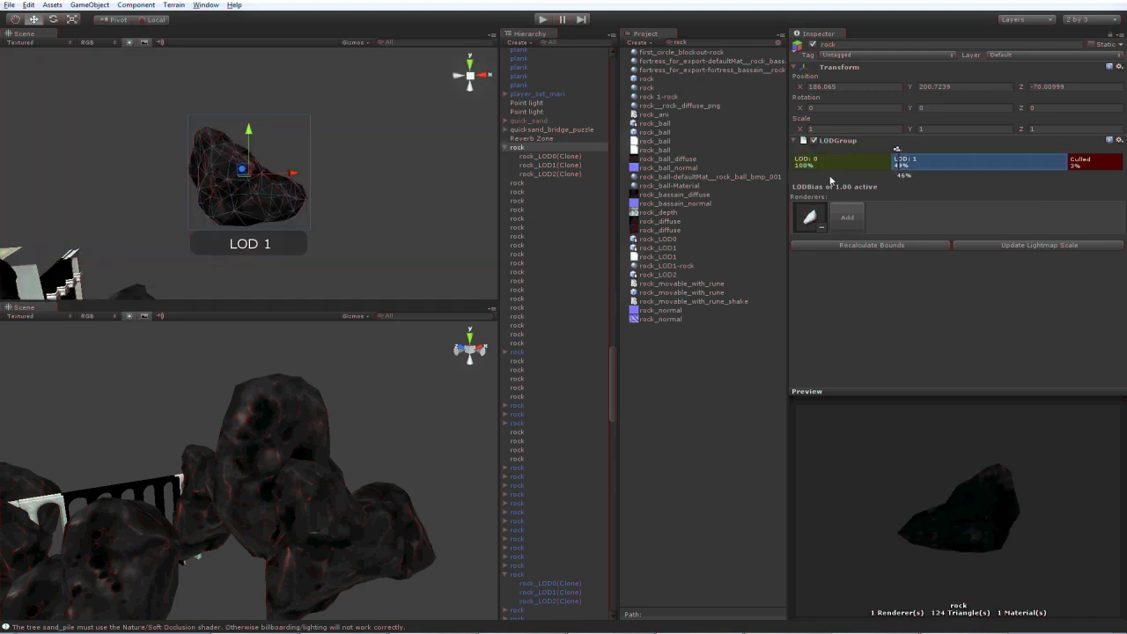
Insert a new empty level before LOD 1 in the rock's LODGroup.
{"action": "left_click", "coordinate": [549, 164]}
{"action": "left_click", "coordinate": [522, 148]}
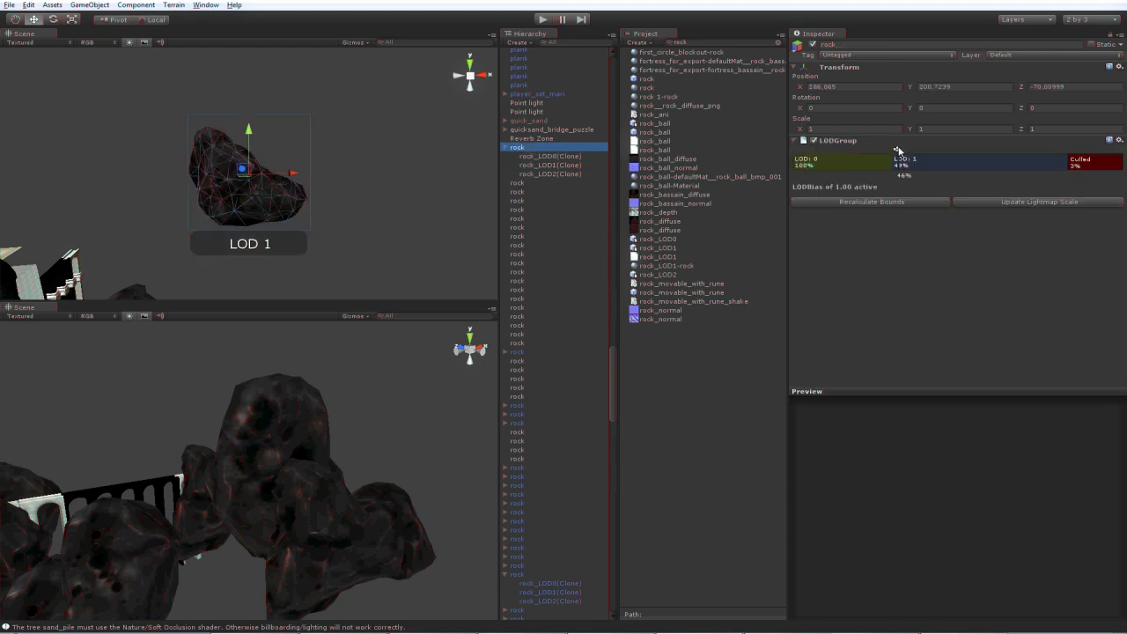
{"action": "right_click", "coordinate": [999, 166]}
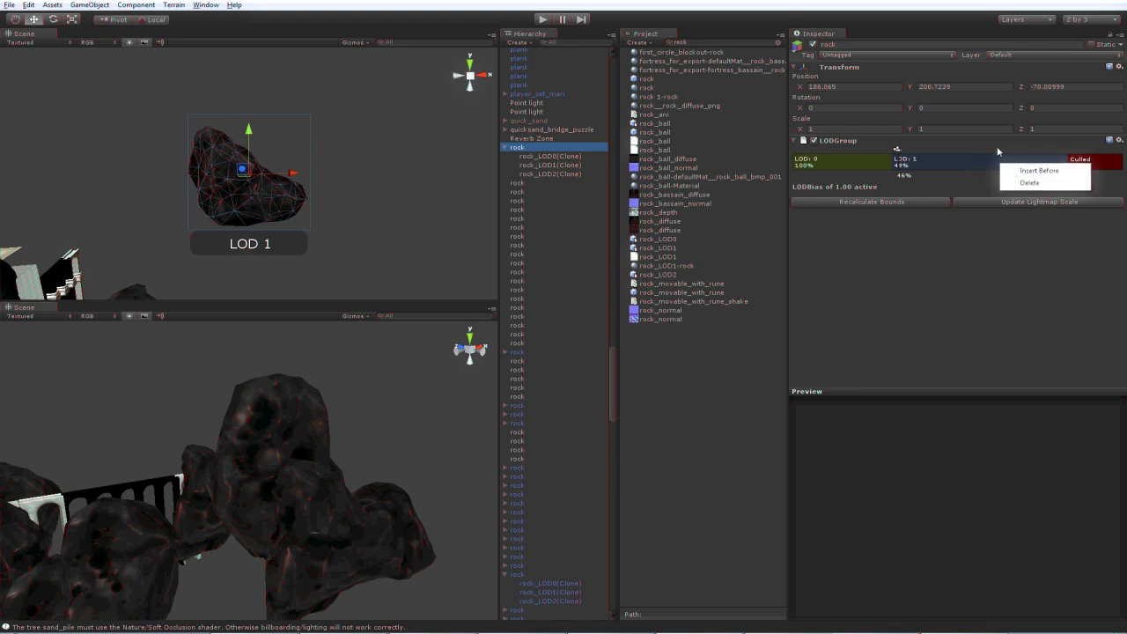
{"action": "left_click", "coordinate": [997, 148]}
{"action": "left_click", "coordinate": [792, 141]}
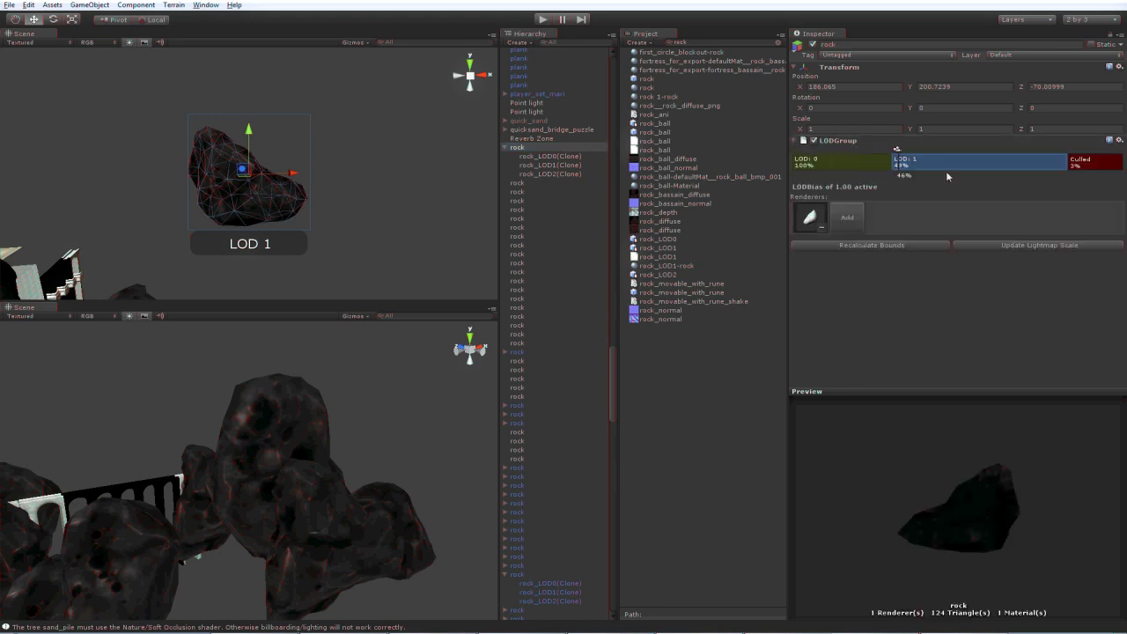
{"action": "right_click", "coordinate": [951, 167]}
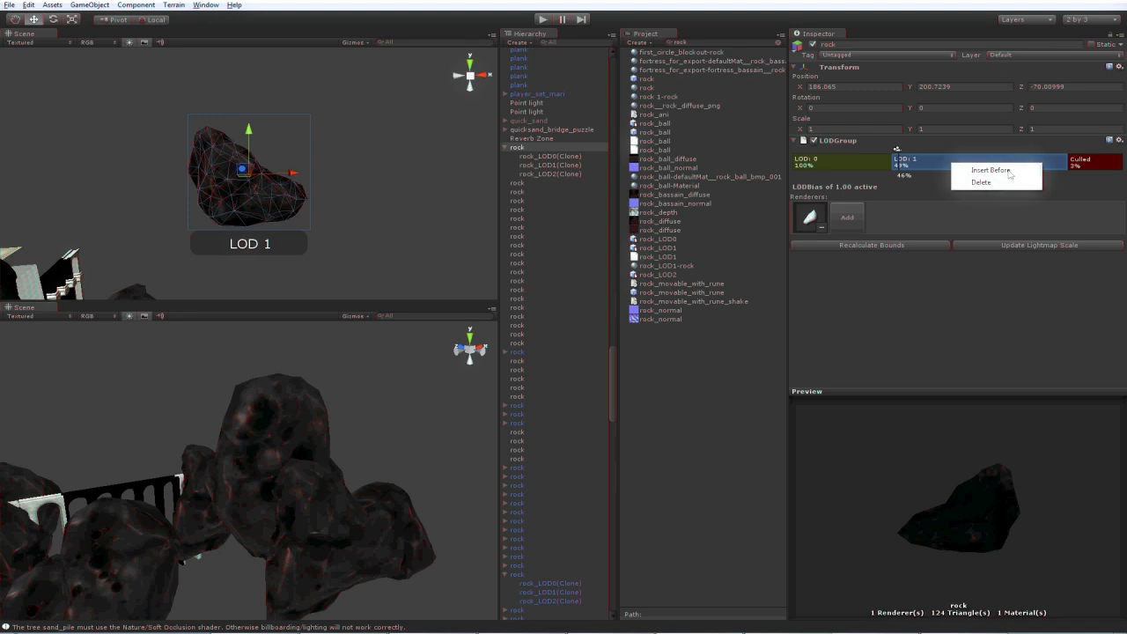
{"action": "left_click", "coordinate": [1006, 172]}
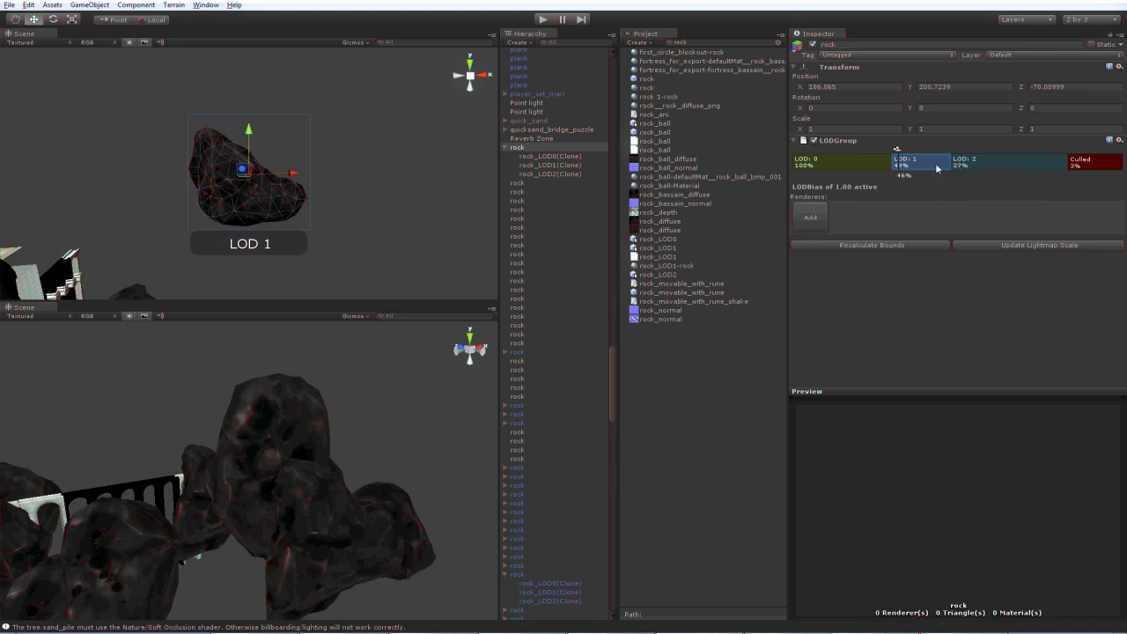
{"action": "mouse_move", "coordinate": [899, 152]}
{"action": "left_mouse_down"}
{"action": "mouse_move", "coordinate": [981, 152]}
{"action": "mouse_move", "coordinate": [920, 175]}
{"action": "left_mouse_up"}
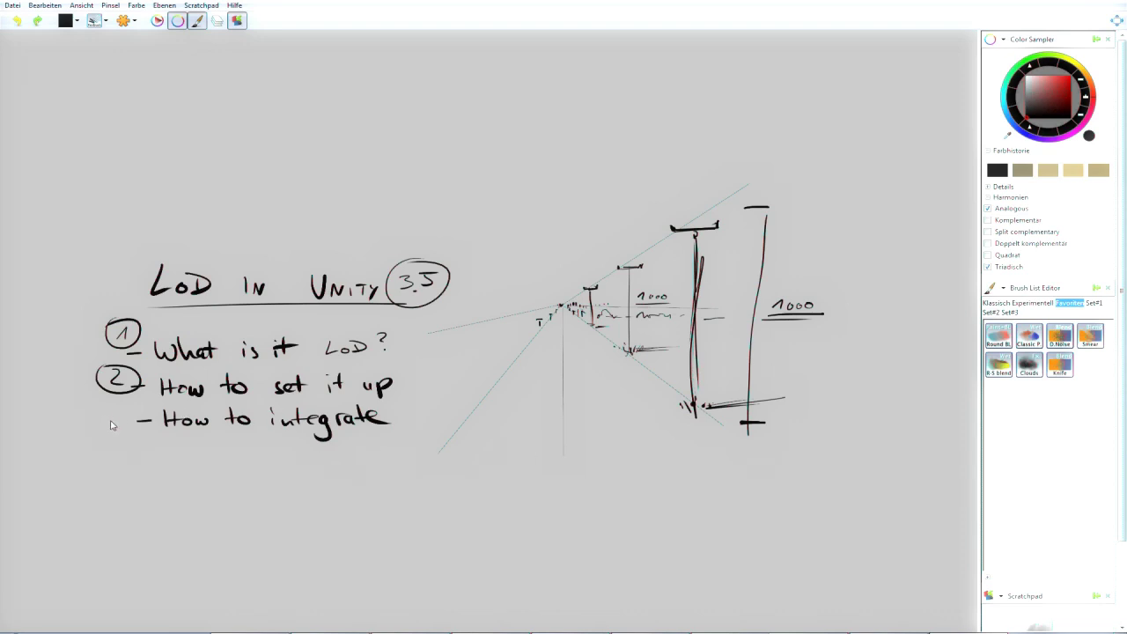
Review the "How to integrate" item in the LoD in Unity sketch and switch back to Unity.
{"action": "left_click_drag", "start_coordinate": [110, 412], "coordinate": [112, 431]}
{"action": "left_click_drag", "start_coordinate": [128, 405], "coordinate": [88, 414]}
{"action": "left_click", "coordinate": [759, 632]}
{"action": "left_click", "coordinate": [764, 601]}
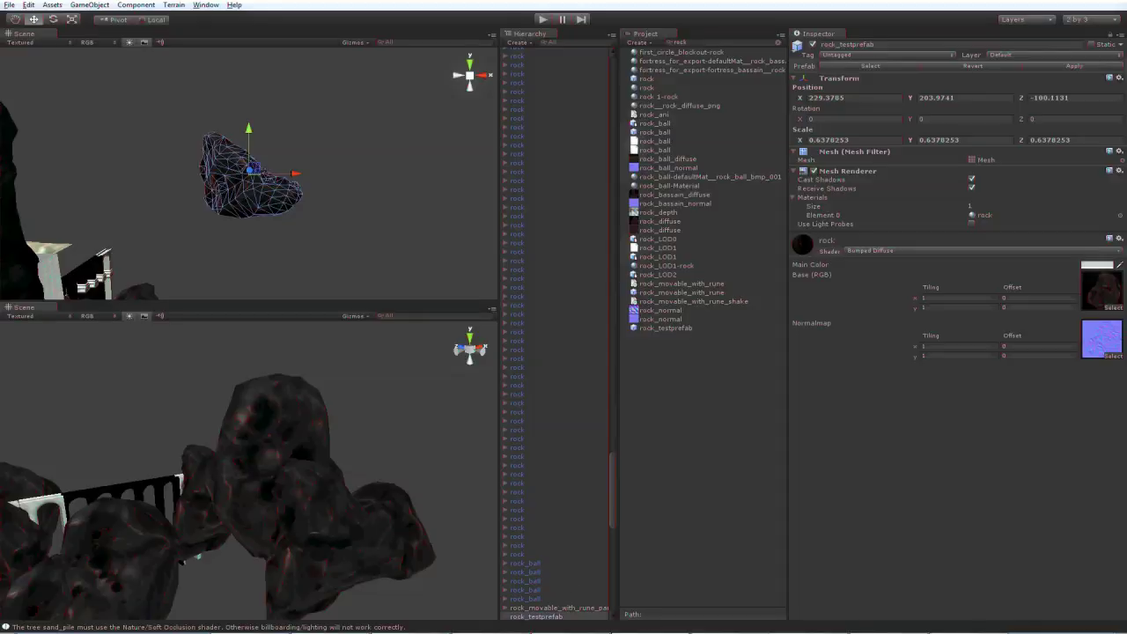
Examine the rock_testprefab object's mesh and surroundings from several sides in the upper scene view.
{"action": "left_click_drag", "start_coordinate": [170, 281], "coordinate": [195, 227], "text": "alt"}
{"action": "middle_click_drag", "start_coordinate": [195, 227], "coordinate": [246, 209]}
{"action": "left_click_drag", "start_coordinate": [245, 213], "coordinate": [351, 201], "text": "alt"}
{"action": "key", "text": "f"}
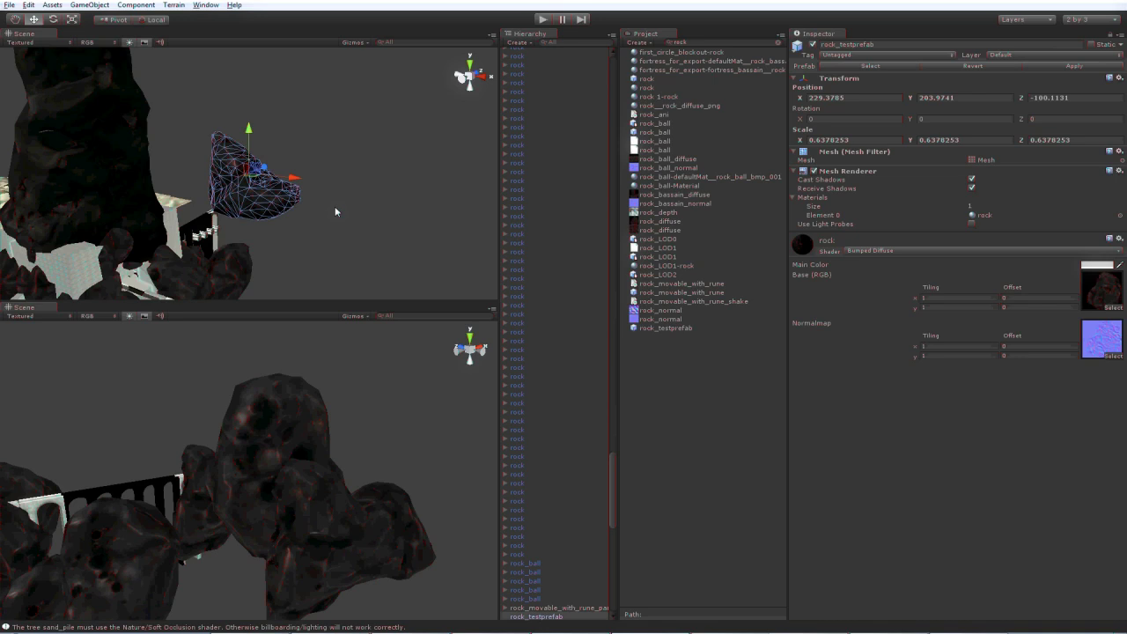
{"action": "left_click_drag", "start_coordinate": [319, 197], "coordinate": [385, 272], "text": "alt"}
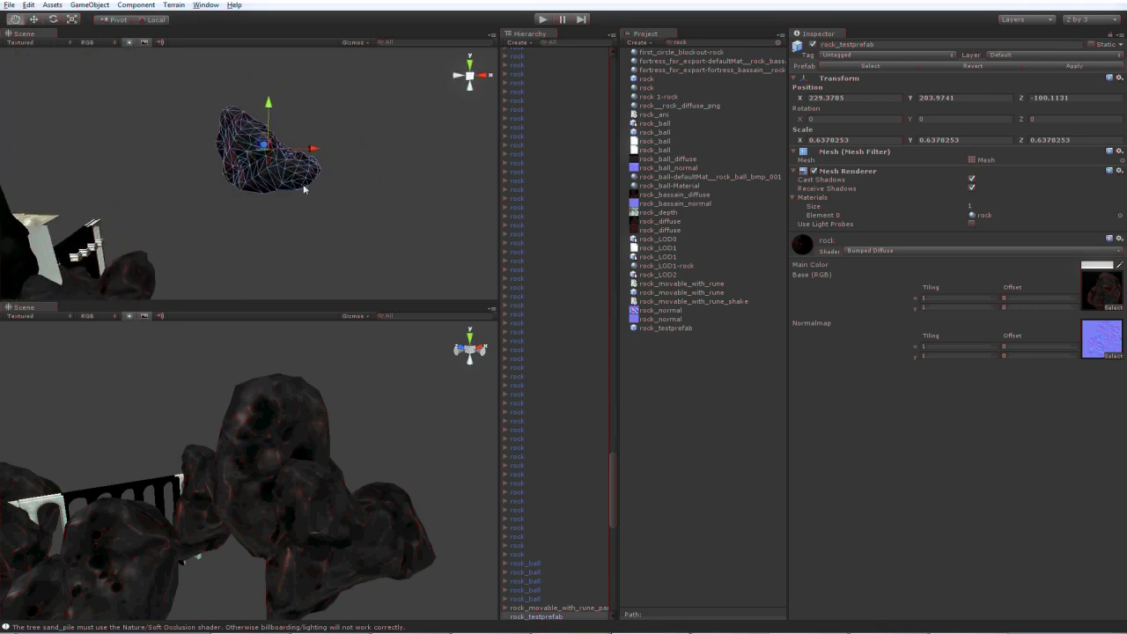
{"action": "mouse_move", "coordinate": [306, 190]}
{"action": "left_mouse_down", "text": "alt"}
{"action": "mouse_move", "coordinate": [376, 283]}
{"action": "mouse_move", "coordinate": [321, 195]}
{"action": "left_mouse_up", "text": "alt"}
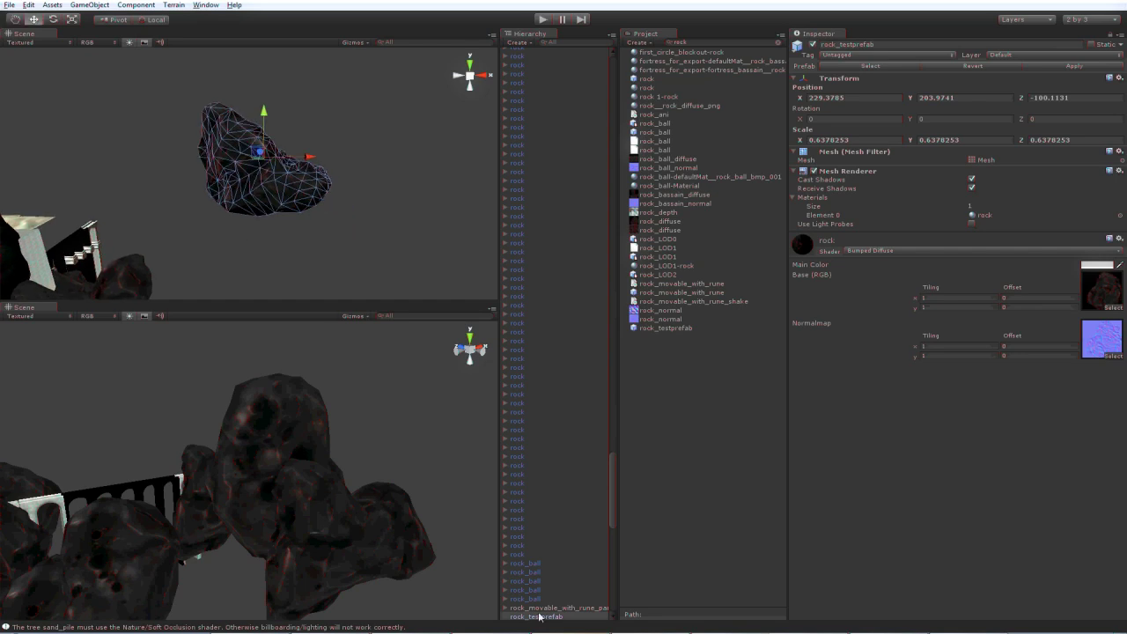
{"action": "left_click_drag", "start_coordinate": [231, 244], "coordinate": [294, 186], "text": "alt"}
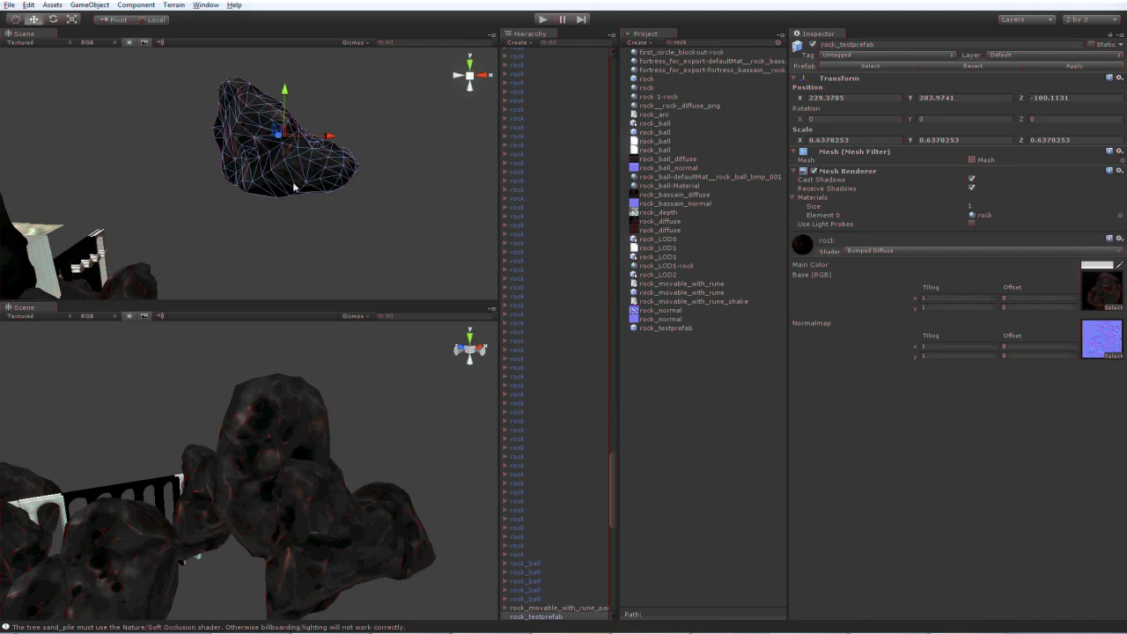
{"action": "left_click", "coordinate": [523, 616]}
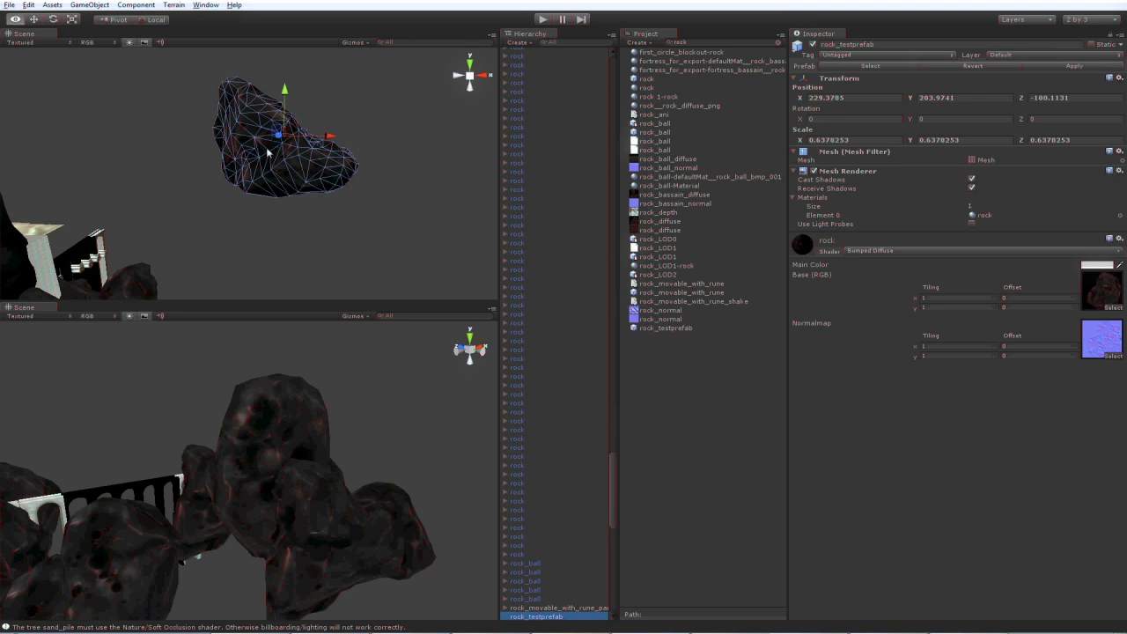
{"action": "left_click_drag", "start_coordinate": [352, 220], "coordinate": [355, 272], "text": "alt"}
{"action": "right_click_drag", "start_coordinate": [354, 272], "coordinate": [56, 258], "text": "alt"}
{"action": "left_click_drag", "start_coordinate": [145, 281], "coordinate": [315, 259], "text": "alt"}
{"action": "middle_click_drag", "start_coordinate": [315, 259], "coordinate": [344, 219]}
{"action": "left_click_drag", "start_coordinate": [344, 219], "coordinate": [266, 232], "text": "alt"}
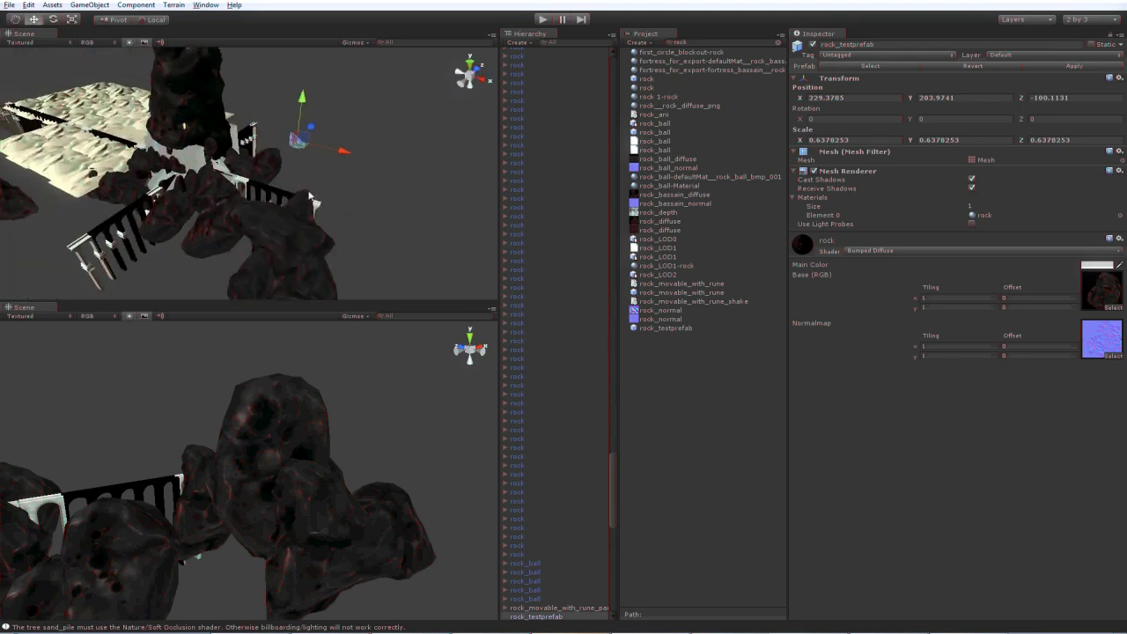
{"action": "key", "text": "f"}
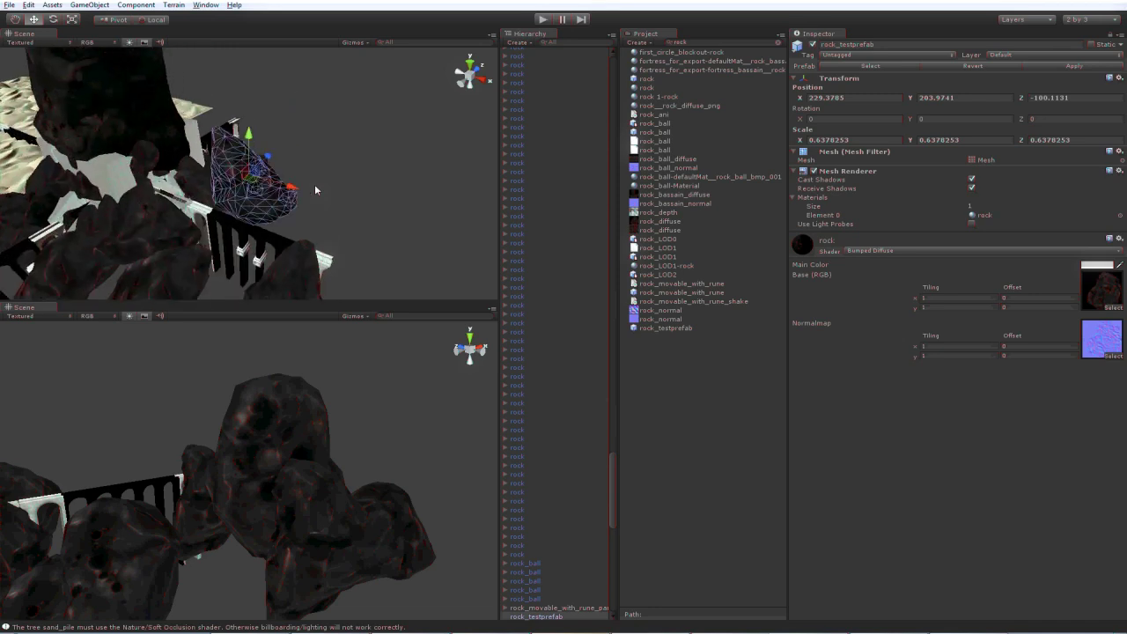
{"action": "left_click_drag", "start_coordinate": [315, 189], "coordinate": [426, 250], "text": "alt"}
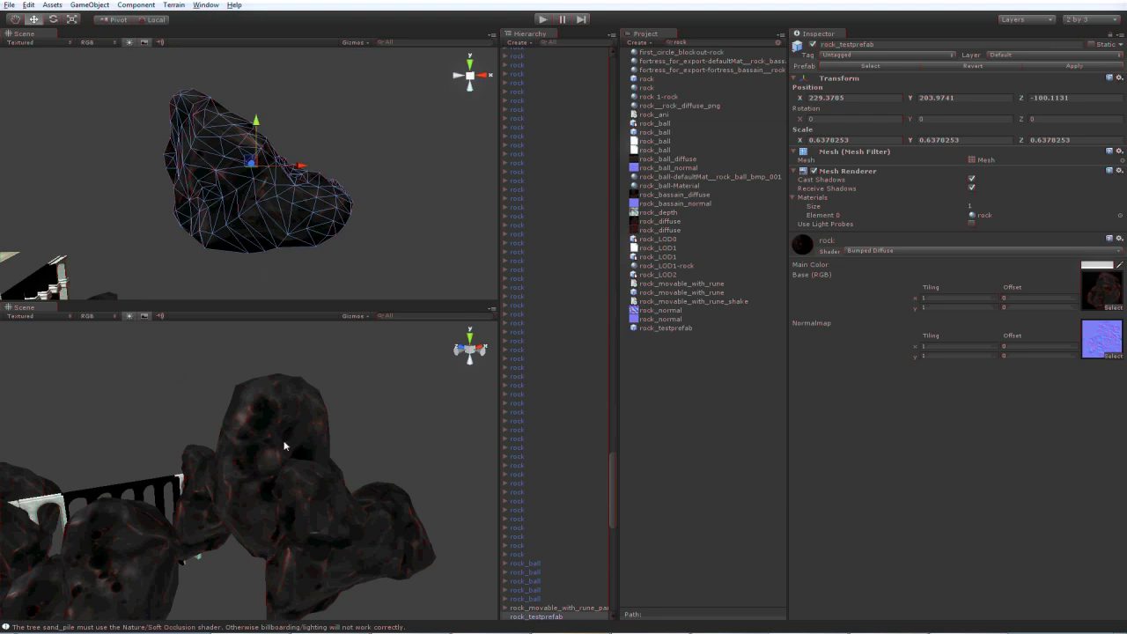
Remove the Mesh Filter and Mesh Renderer components from rock_testprefab.
{"action": "left_click", "coordinate": [283, 446]}
{"action": "left_click", "coordinate": [290, 223]}
{"action": "left_click", "coordinate": [1119, 152]}
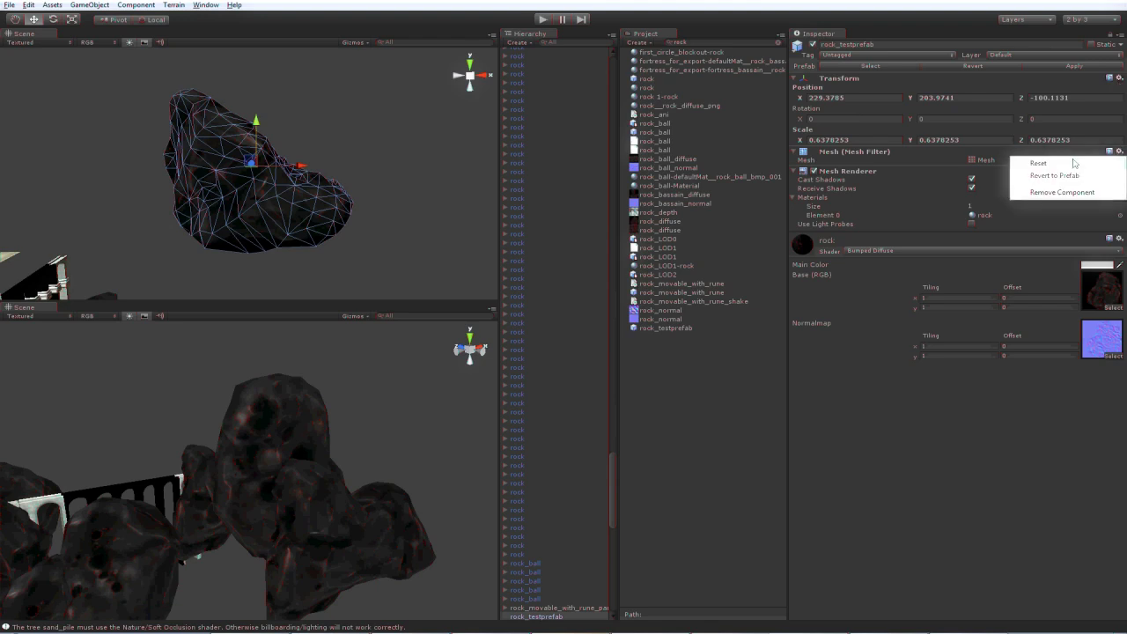
{"action": "left_click", "coordinate": [1053, 193]}
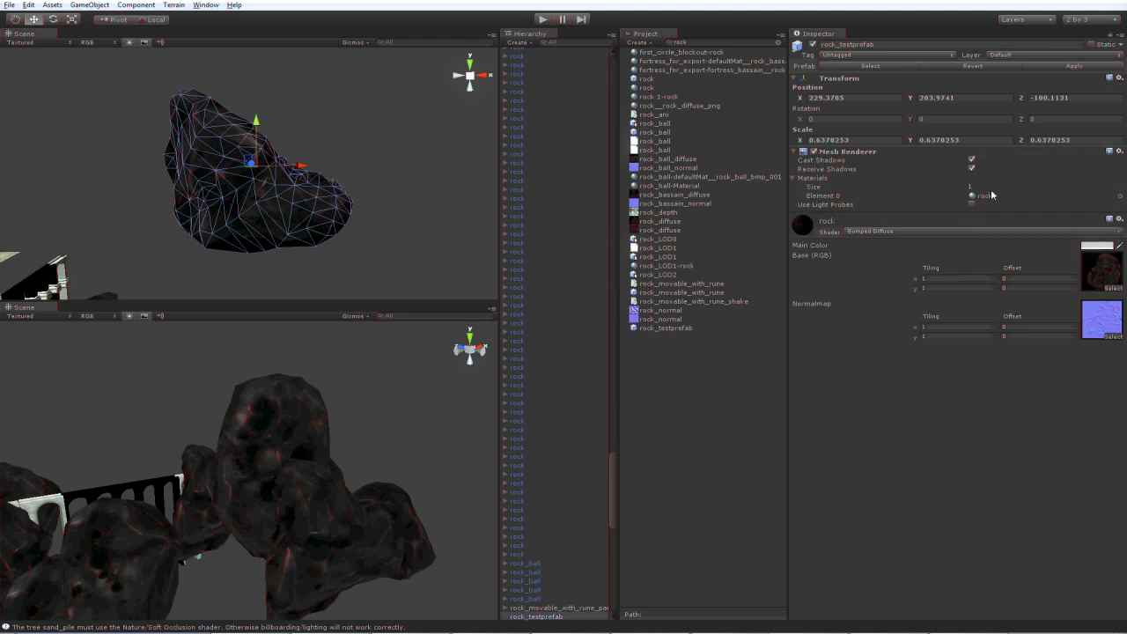
{"action": "left_click", "coordinate": [1119, 152]}
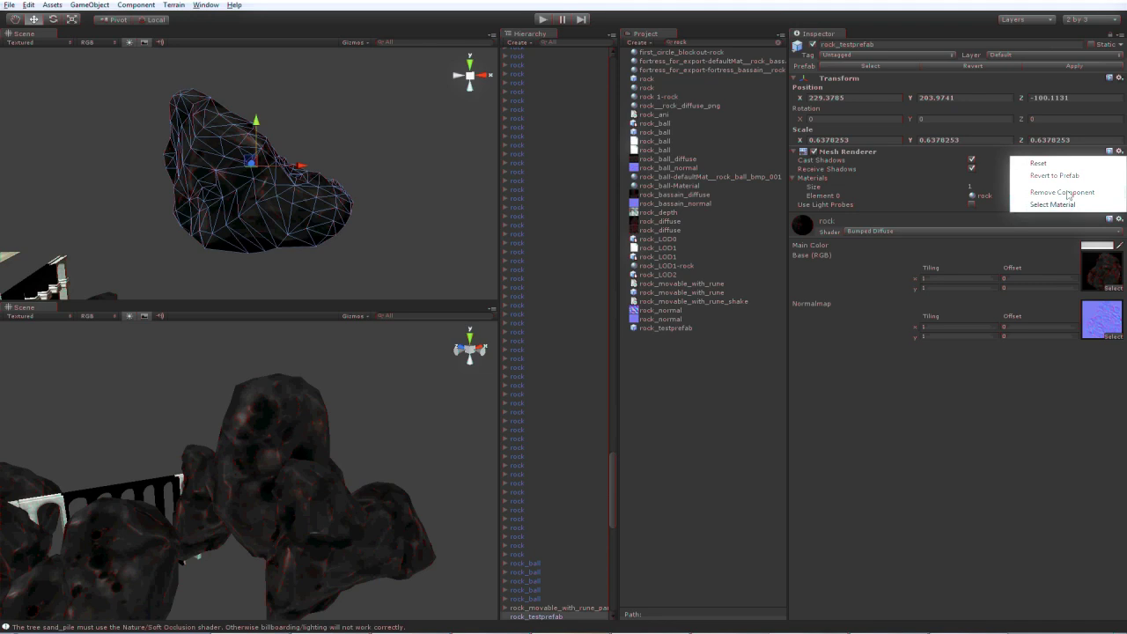
{"action": "left_click", "coordinate": [1061, 192]}
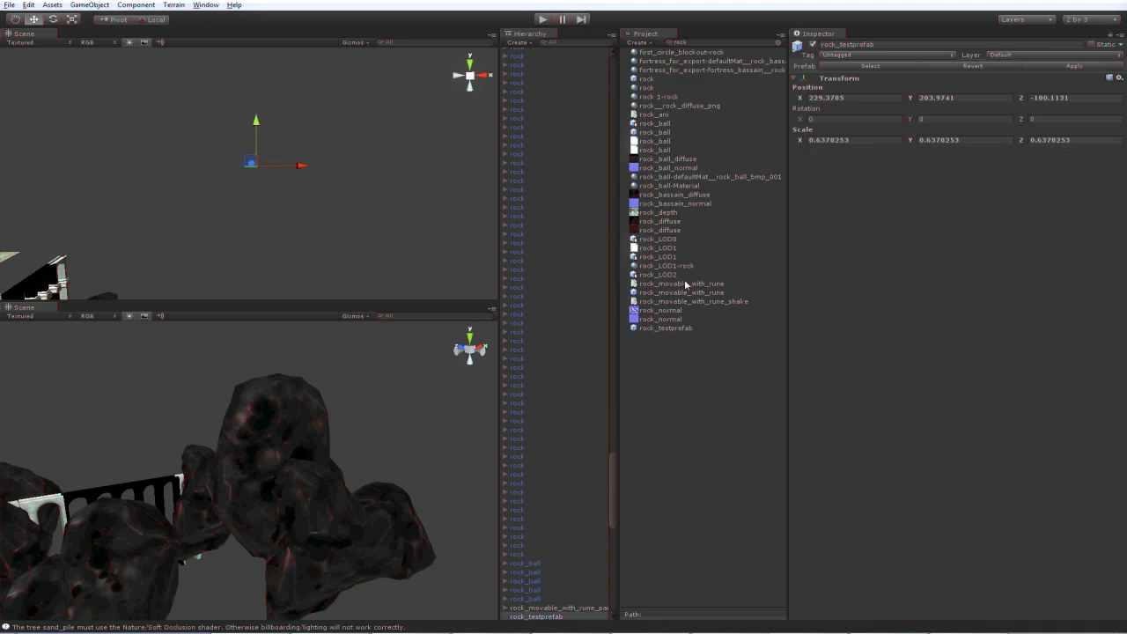
Add an LODGroup rendering component to the emptied rock_testprefab object.
{"action": "left_click_drag", "start_coordinate": [226, 191], "coordinate": [246, 168], "text": "alt"}
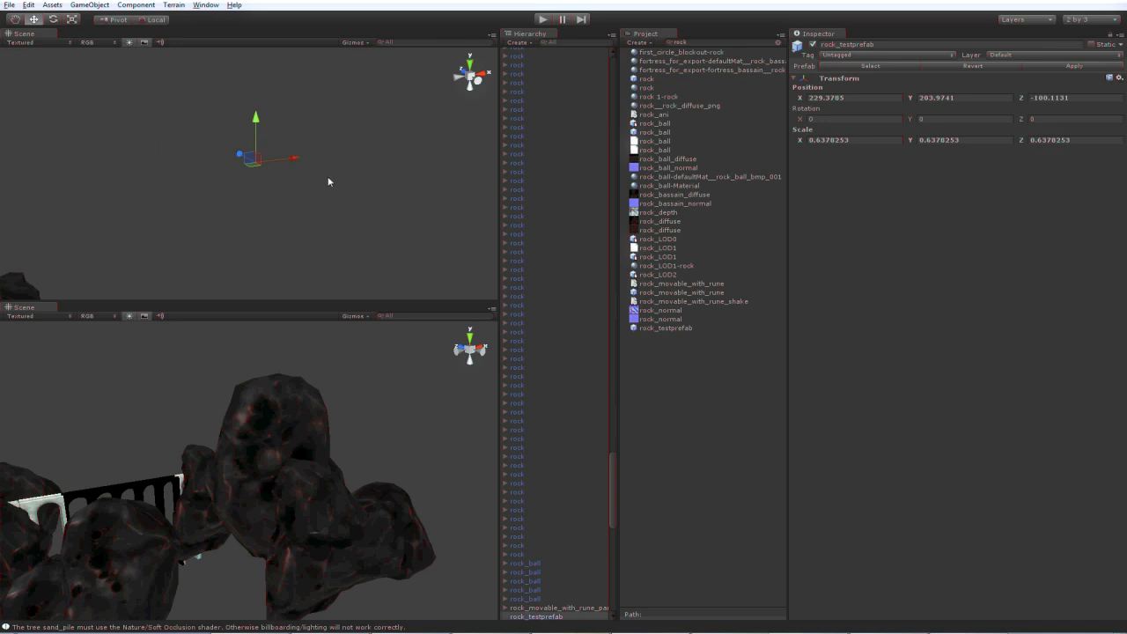
{"action": "left_click_drag", "start_coordinate": [329, 182], "coordinate": [310, 181], "text": "alt"}
{"action": "left_click", "coordinate": [90, 6]}
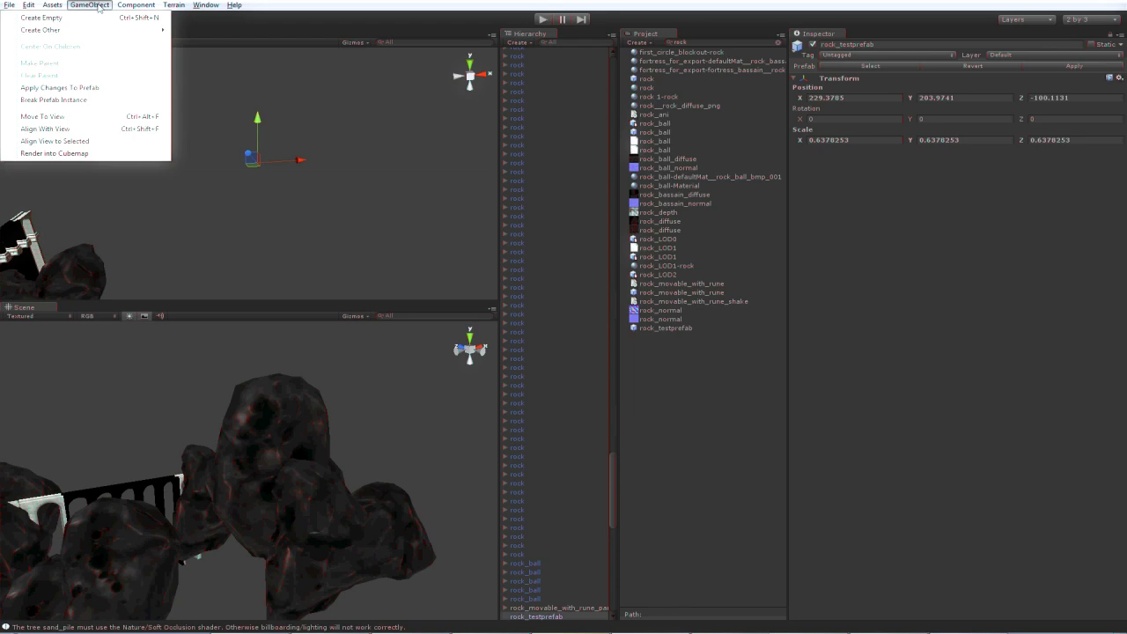
{"action": "mouse_move", "coordinate": [135, 6]}
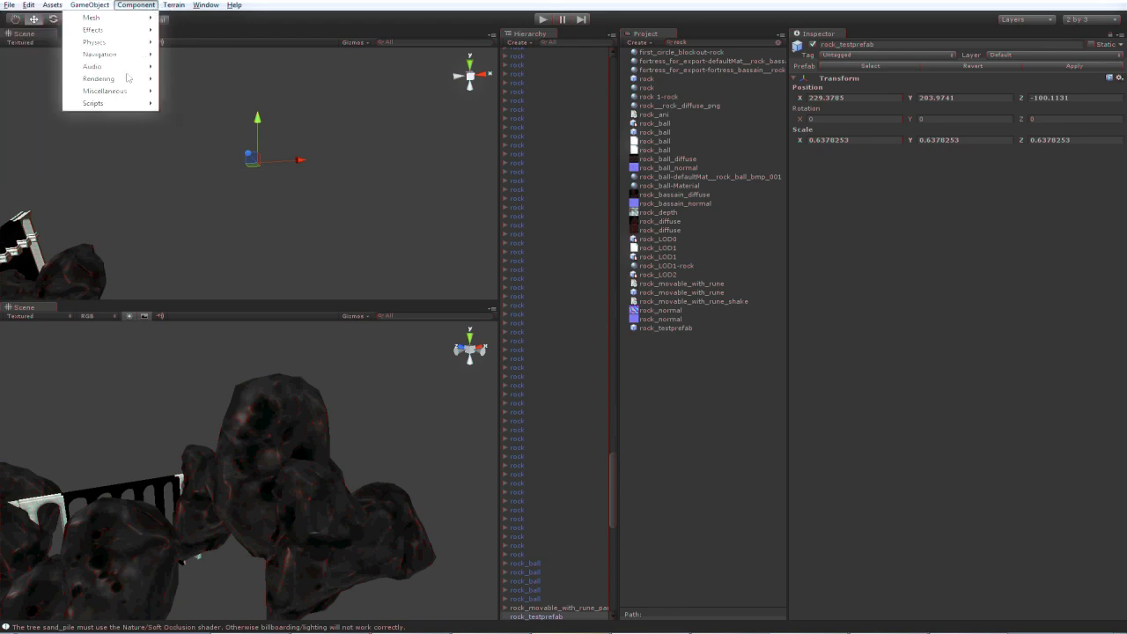
{"action": "mouse_move", "coordinate": [128, 79]}
{"action": "left_click", "coordinate": [247, 186]}
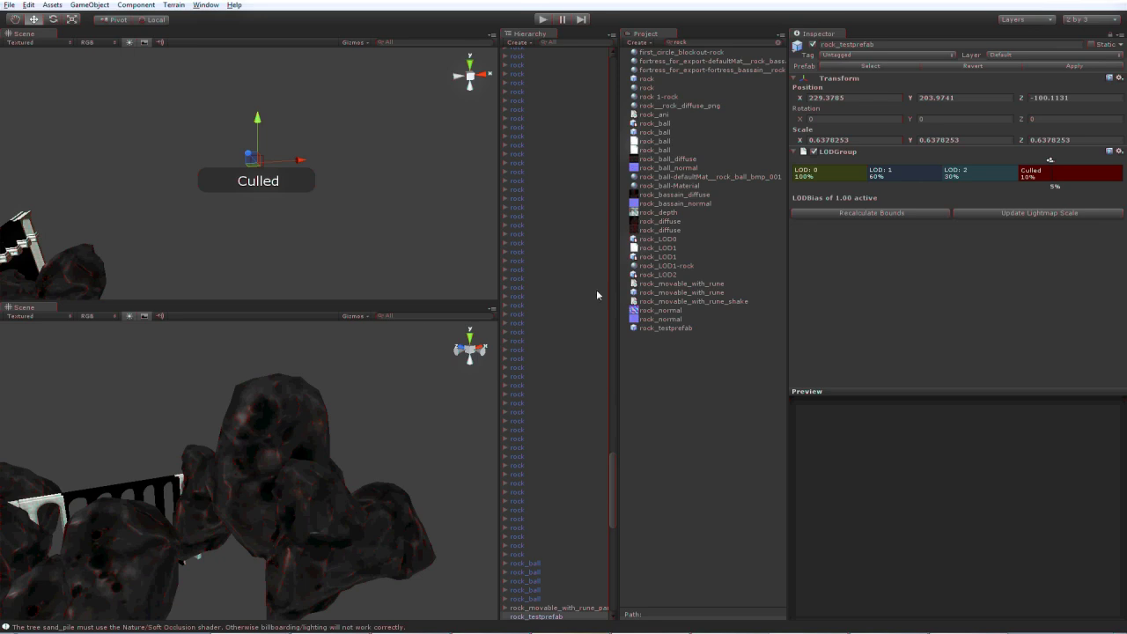
Preview the large rock's transition from LOD 0 to LOD 1 and insert a new level between LOD 2 and Culled.
{"action": "left_click", "coordinate": [306, 398]}
{"action": "mouse_move", "coordinate": [306, 397]}
{"action": "left_mouse_down", "text": "alt"}
{"action": "mouse_move", "coordinate": [322, 426]}
{"action": "mouse_move", "coordinate": [254, 444]}
{"action": "mouse_move", "coordinate": [237, 422]}
{"action": "mouse_move", "coordinate": [251, 428]}
{"action": "mouse_move", "coordinate": [280, 500]}
{"action": "left_mouse_up", "text": "alt"}
{"action": "scroll", "coordinate": [236, 423], "scroll_direction": "down", "scroll_amount": 5, "text": "alt"}
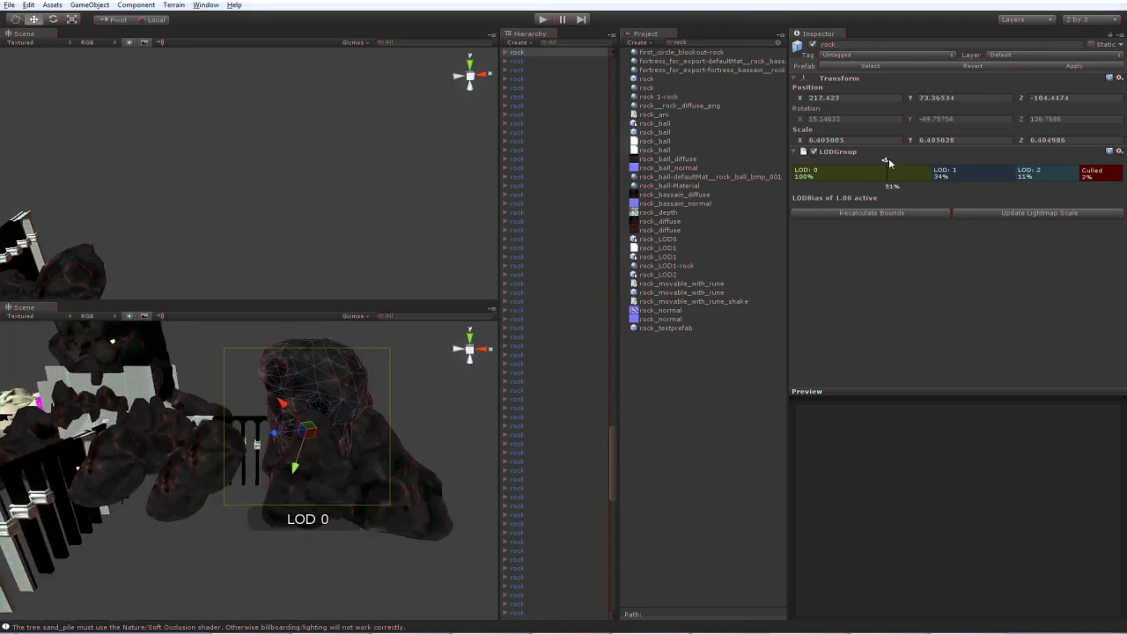
{"action": "mouse_move", "coordinate": [885, 162]}
{"action": "left_mouse_down"}
{"action": "mouse_move", "coordinate": [858, 162]}
{"action": "mouse_move", "coordinate": [1087, 169]}
{"action": "mouse_move", "coordinate": [947, 168]}
{"action": "left_mouse_up"}
{"action": "right_click", "coordinate": [1046, 166]}
{"action": "left_click", "coordinate": [1057, 176]}
Inspect the LODGroups of several neighbouring rocks and preview the large rock's LOD 0 at 57%.
{"action": "right_click_drag", "start_coordinate": [342, 417], "coordinate": [392, 486]}
{"action": "key", "text": "w"}
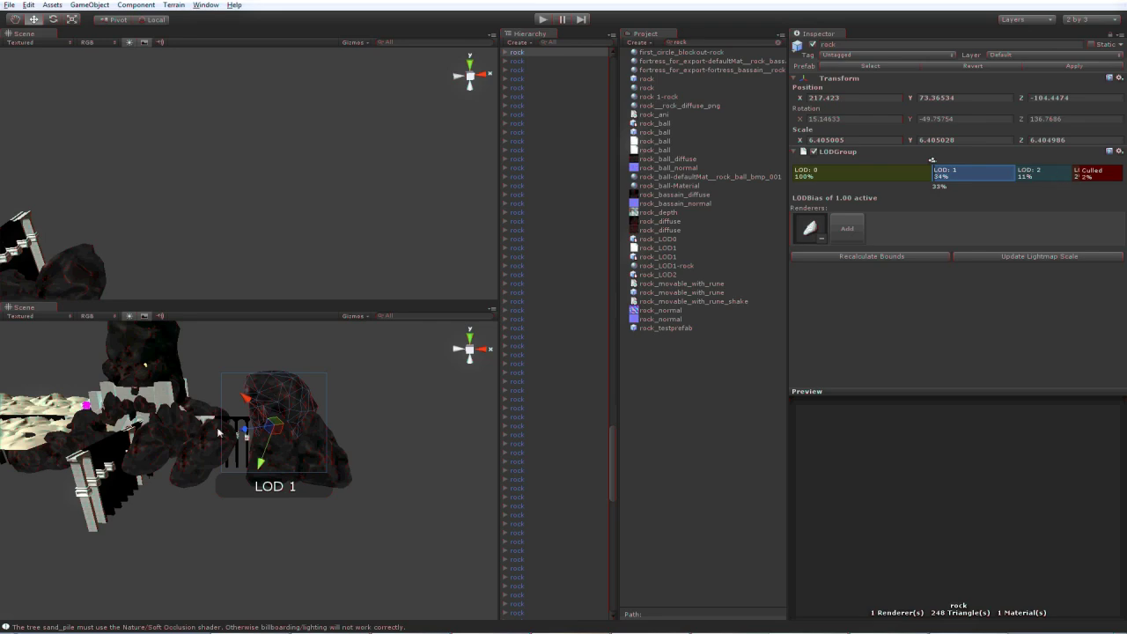
{"action": "mouse_move", "coordinate": [219, 433]}
{"action": "right_mouse_down"}
{"action": "mouse_move", "coordinate": [205, 465]}
{"action": "mouse_move", "coordinate": [253, 451]}
{"action": "right_mouse_up"}
{"action": "left_click", "coordinate": [205, 461]}
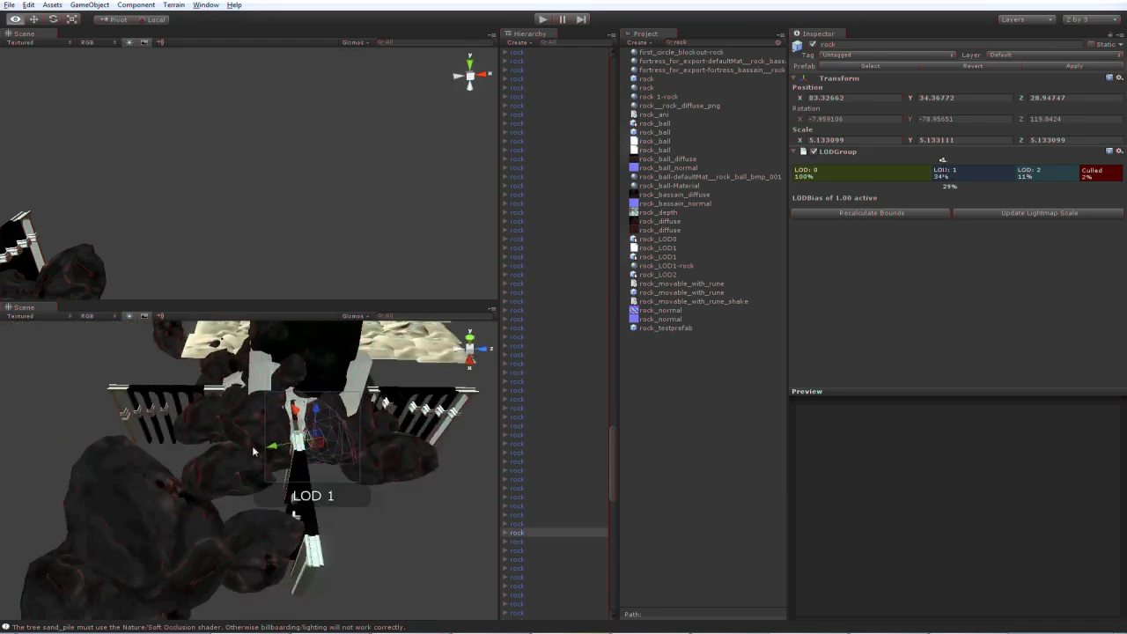
{"action": "left_click_drag", "start_coordinate": [254, 451], "coordinate": [298, 516], "text": "alt"}
{"action": "left_click", "coordinate": [262, 464]}
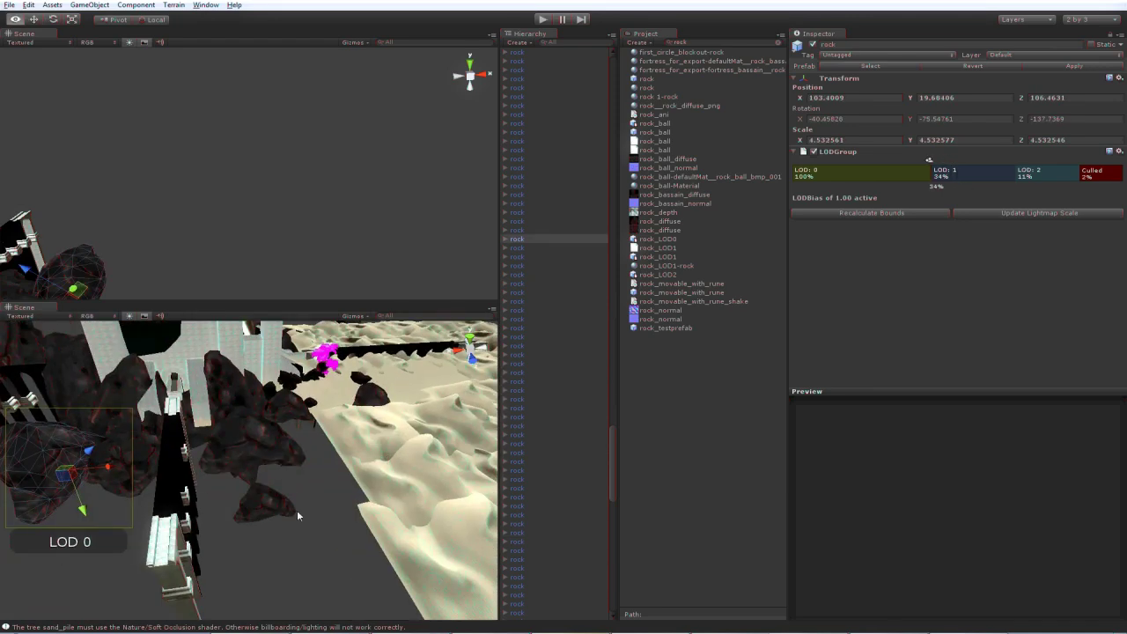
{"action": "left_click", "coordinate": [302, 462]}
{"action": "left_click_drag", "start_coordinate": [319, 461], "coordinate": [352, 440], "text": "alt"}
{"action": "left_click", "coordinate": [353, 436]}
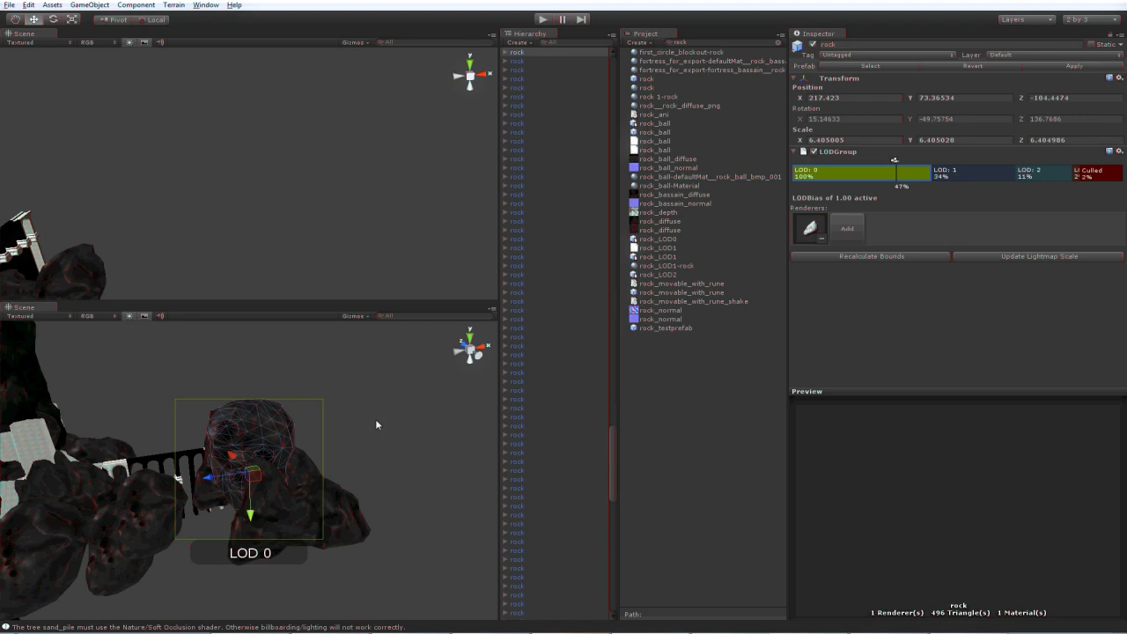
{"action": "mouse_move", "coordinate": [894, 163]}
{"action": "left_mouse_down"}
{"action": "mouse_move", "coordinate": [863, 160]}
{"action": "mouse_move", "coordinate": [1017, 161]}
{"action": "mouse_move", "coordinate": [870, 177]}
{"action": "left_mouse_up"}
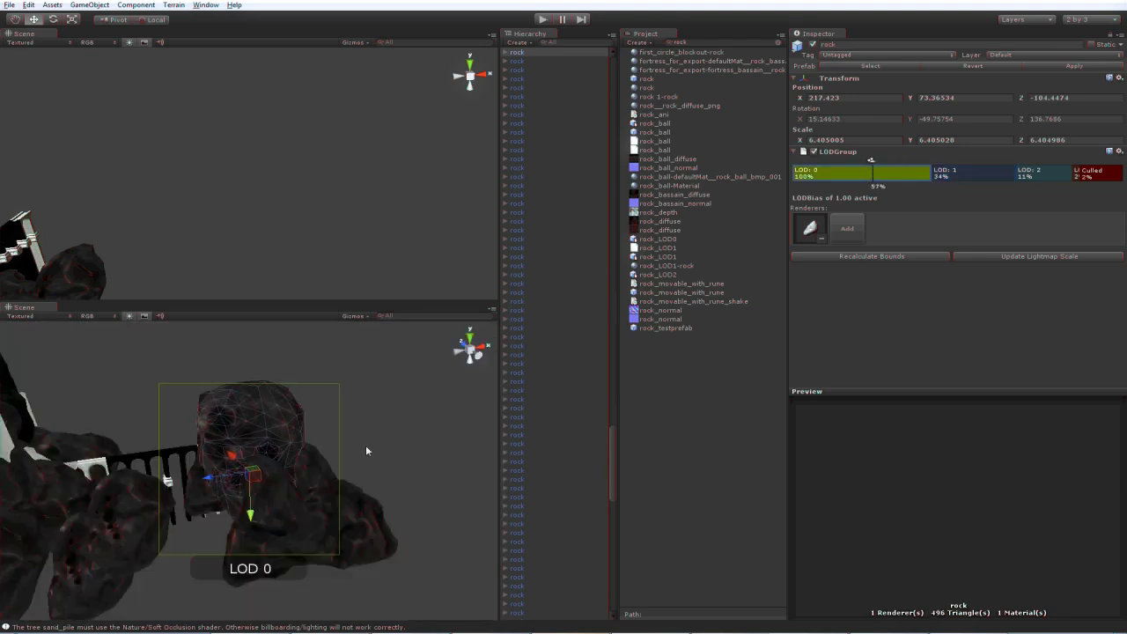
Set the active quality level to Fantastic in the project's Quality Settings.
{"action": "left_click", "coordinate": [29, 6]}
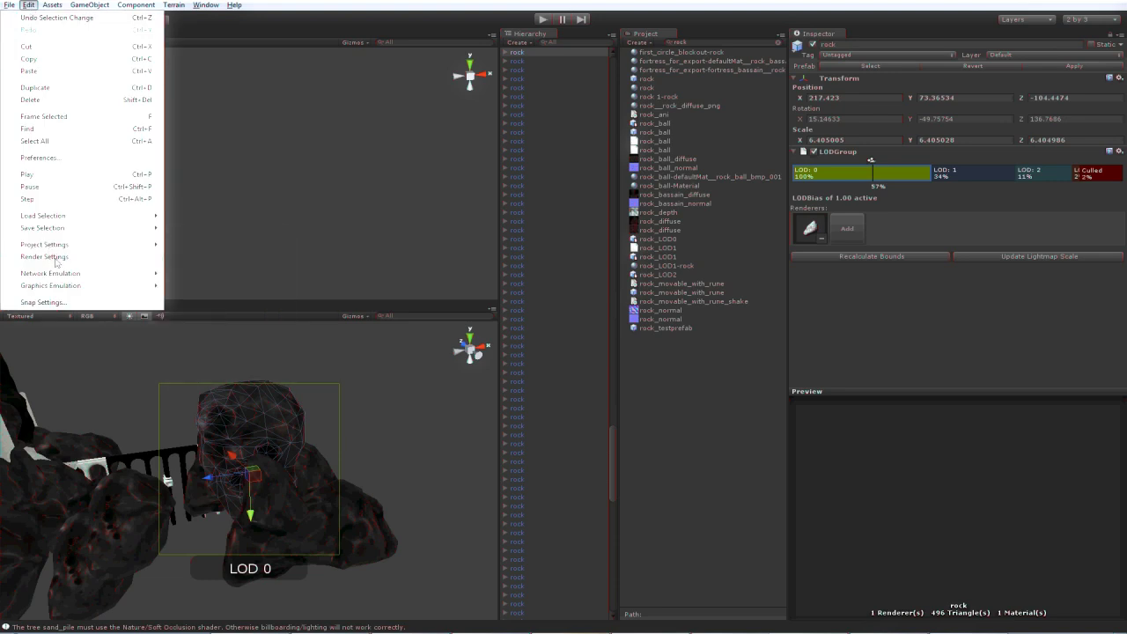
{"action": "mouse_move", "coordinate": [58, 250]}
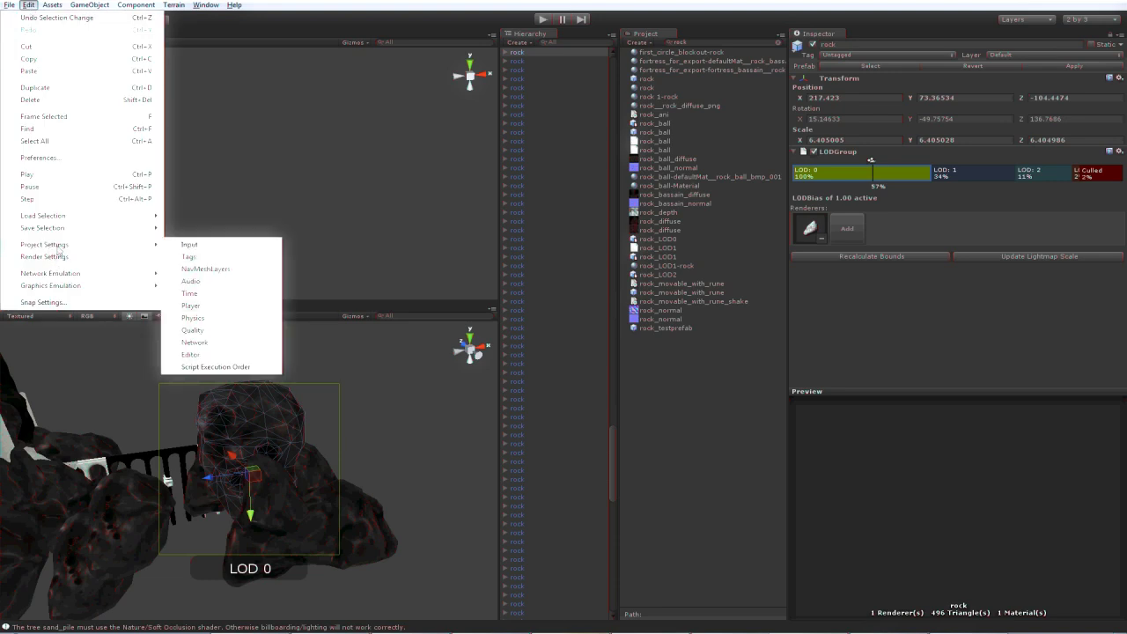
{"action": "left_click", "coordinate": [211, 330]}
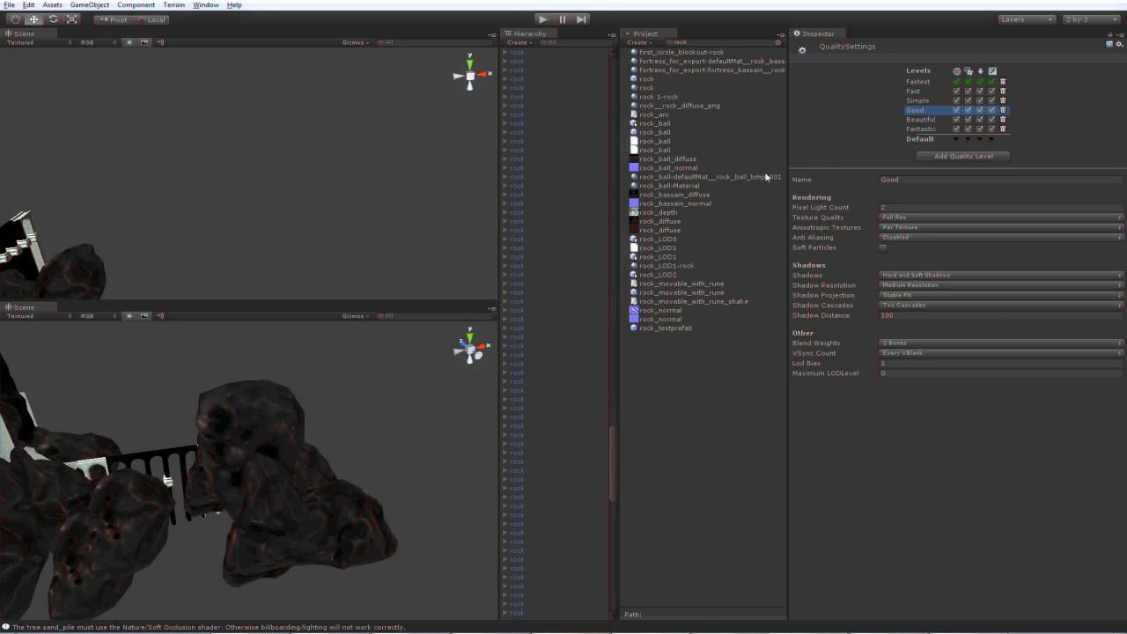
{"action": "left_click", "coordinate": [924, 128]}
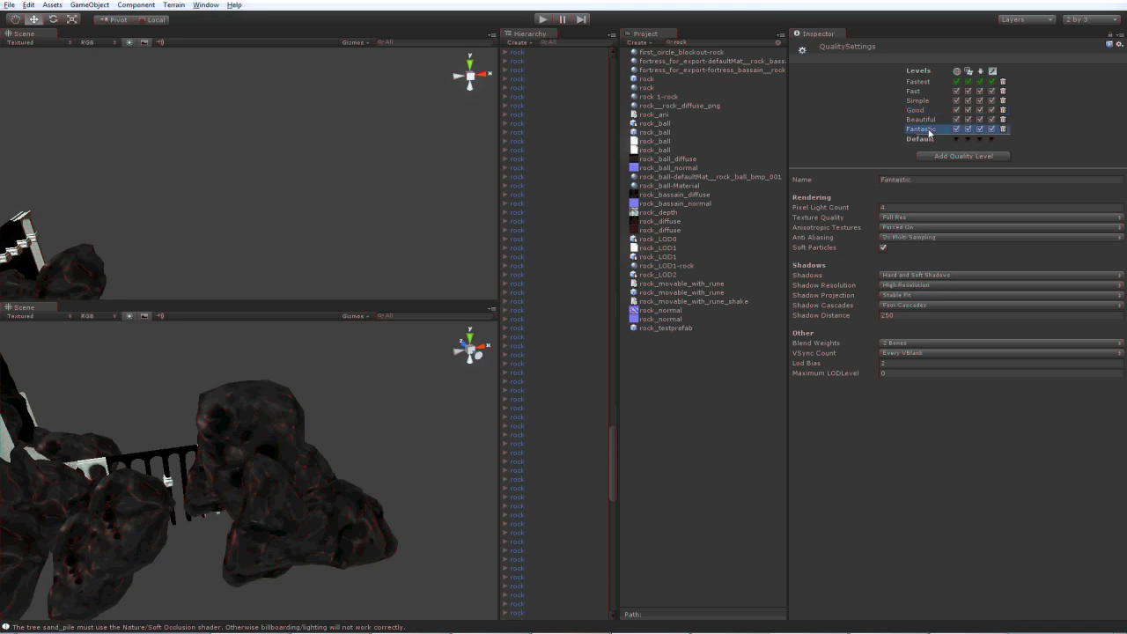
Select the large rock and preview its LOD switching from 57% to 18% under the Fantastic quality level.
{"action": "left_click", "coordinate": [258, 400]}
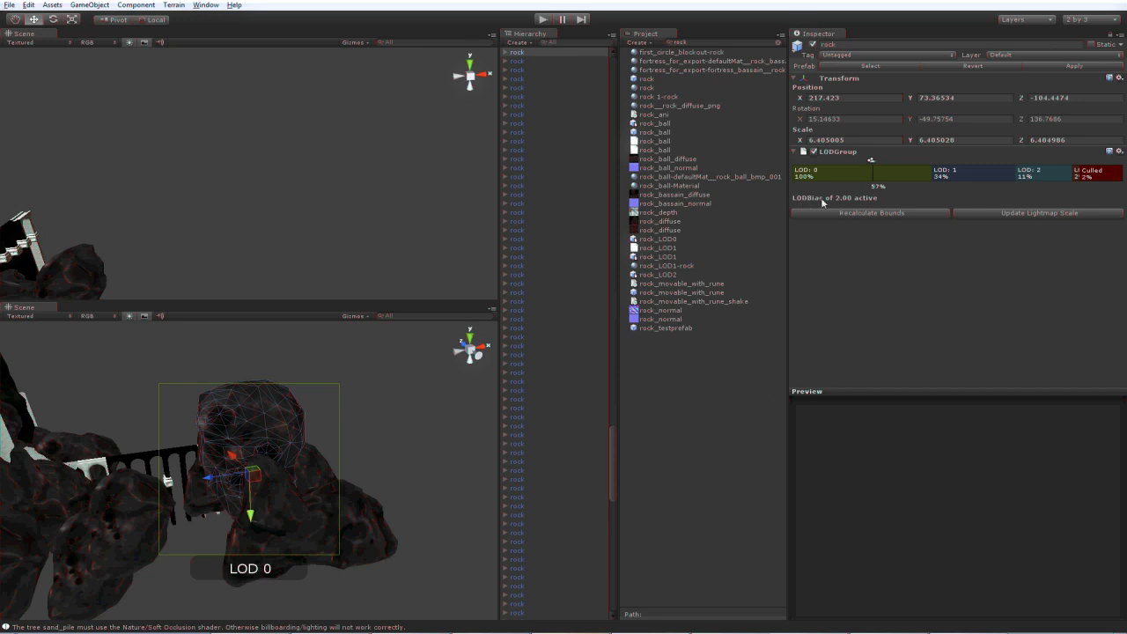
{"action": "left_click", "coordinate": [872, 165]}
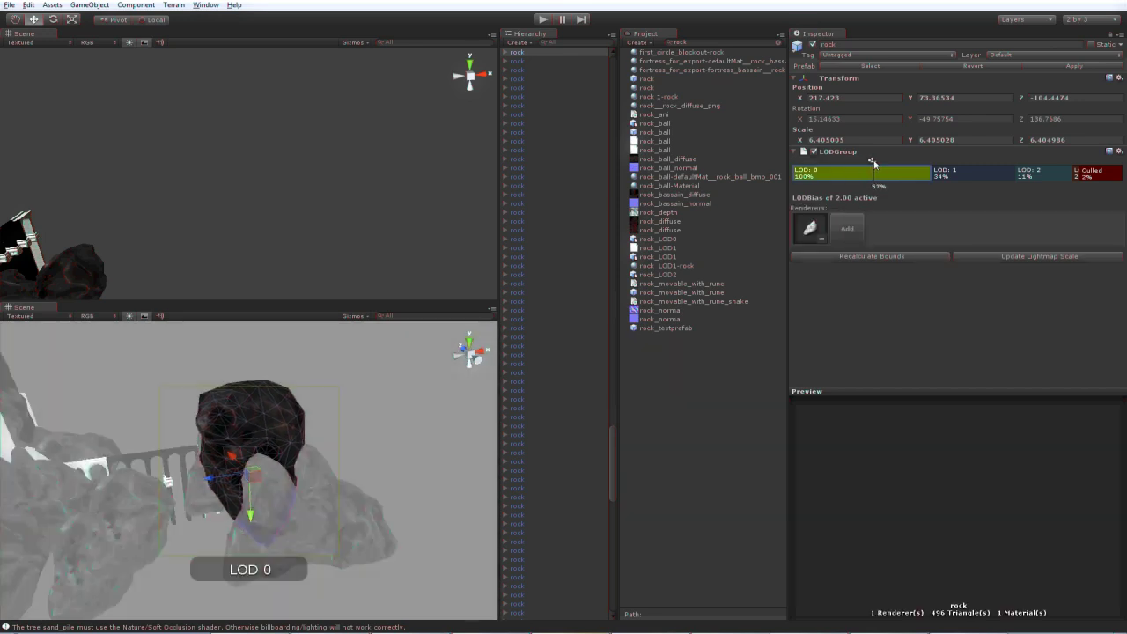
{"action": "mouse_move", "coordinate": [872, 162]}
{"action": "left_mouse_down"}
{"action": "mouse_move", "coordinate": [987, 159]}
{"action": "mouse_move", "coordinate": [976, 156]}
{"action": "left_mouse_up"}
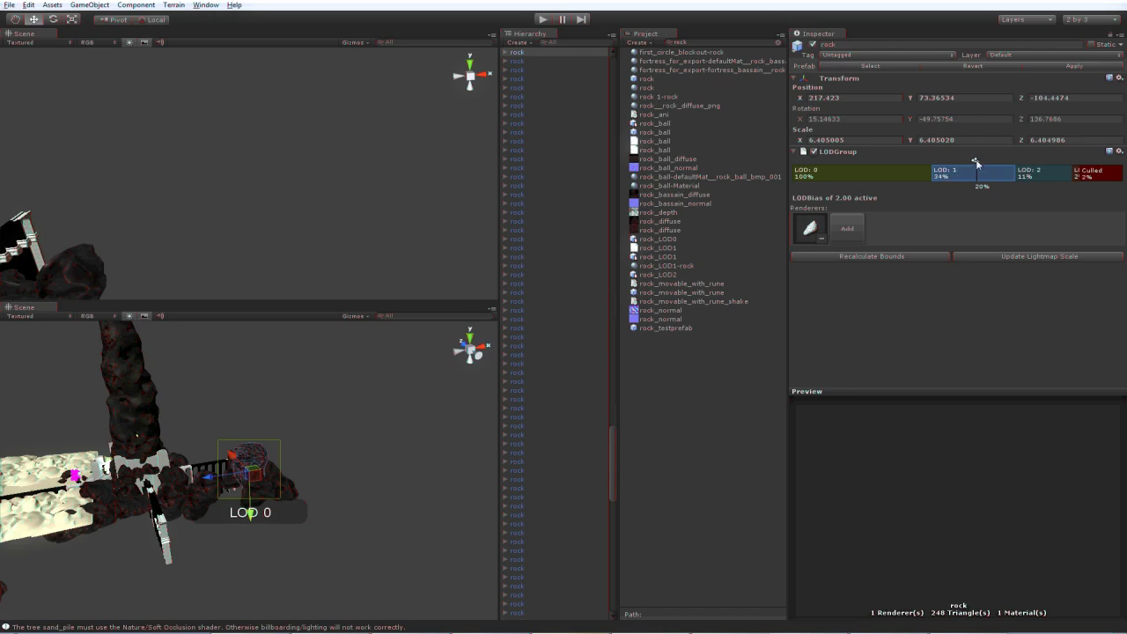
{"action": "mouse_move", "coordinate": [975, 163]}
{"action": "left_mouse_down"}
{"action": "mouse_move", "coordinate": [994, 160]}
{"action": "mouse_move", "coordinate": [980, 160]}
{"action": "left_mouse_up"}
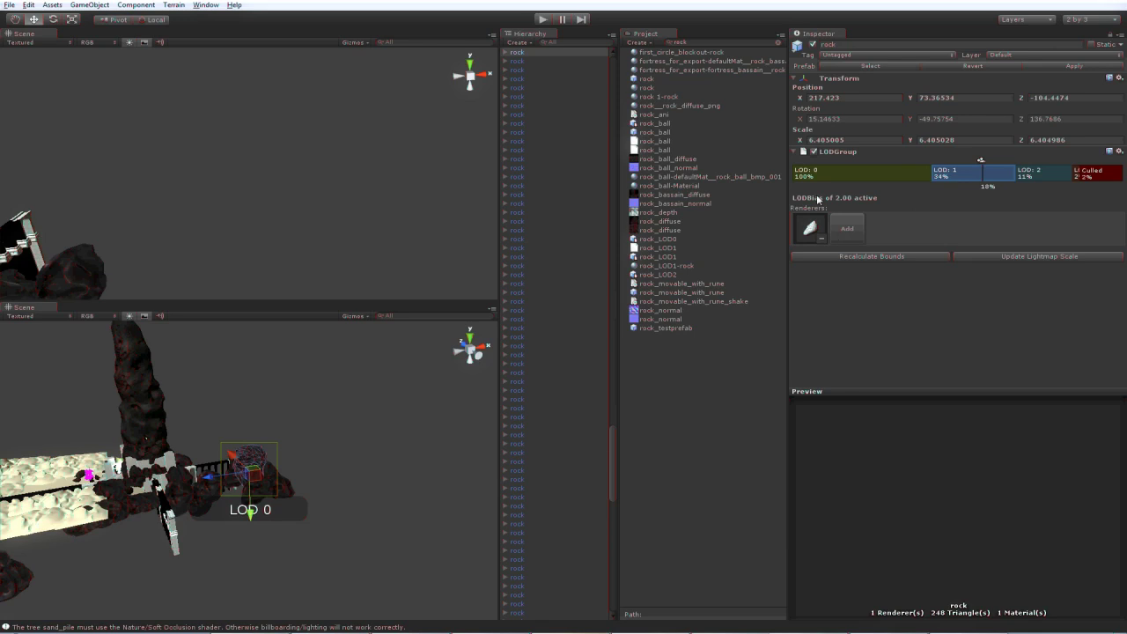
Set the active quality level to Good and preview the large rock's LOD 0 at 41%.
{"action": "left_click", "coordinate": [27, 6]}
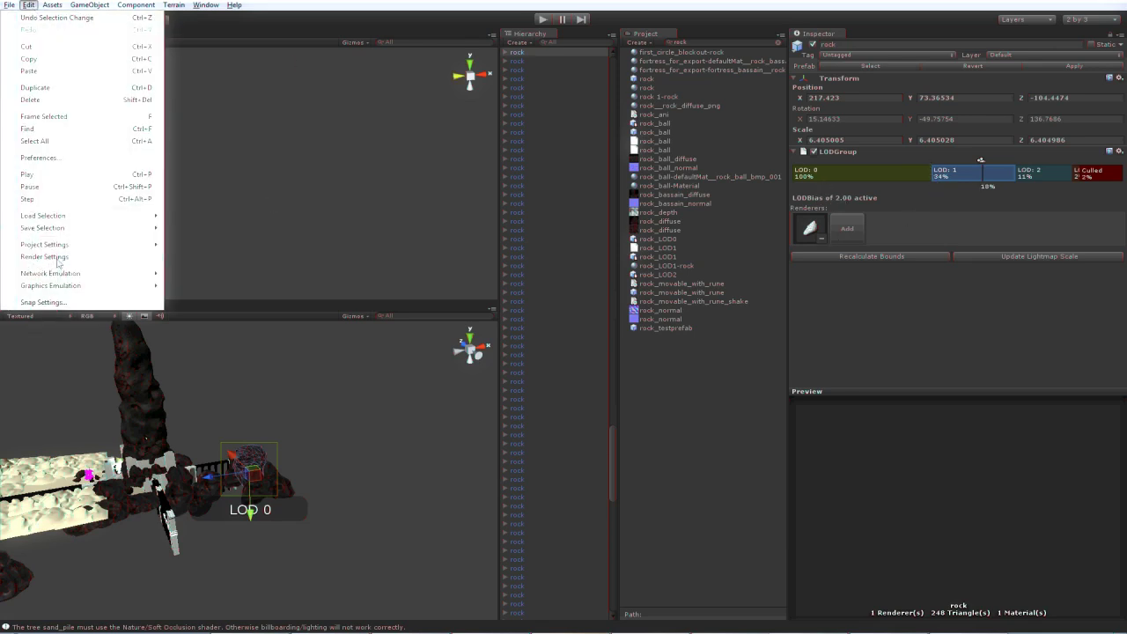
{"action": "mouse_move", "coordinate": [62, 244]}
{"action": "left_click", "coordinate": [220, 333]}
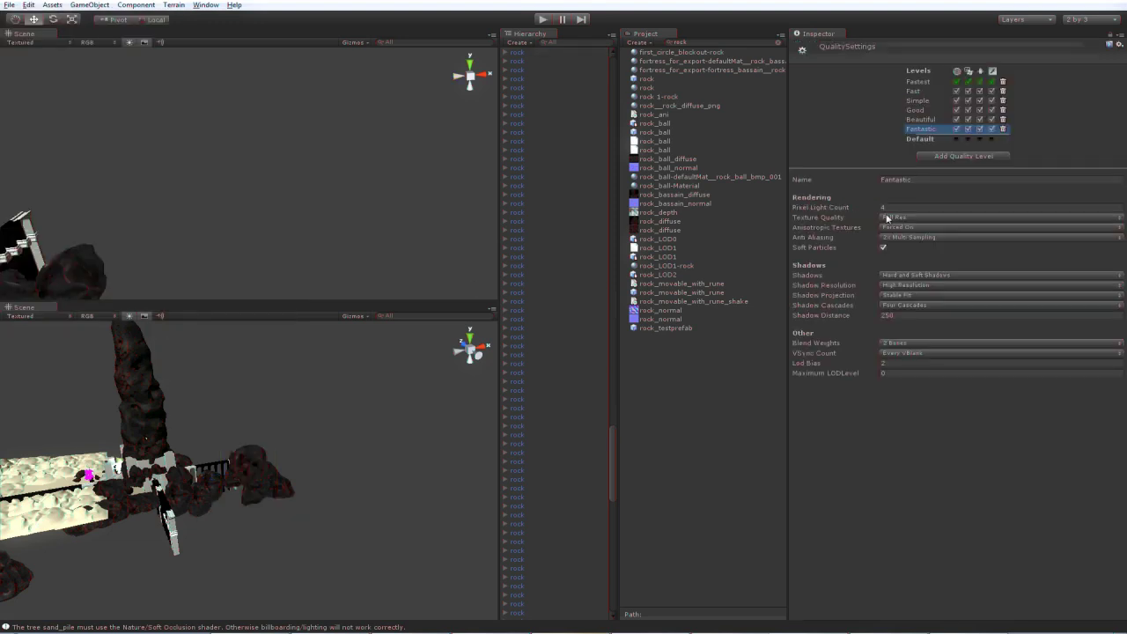
{"action": "left_click", "coordinate": [925, 111]}
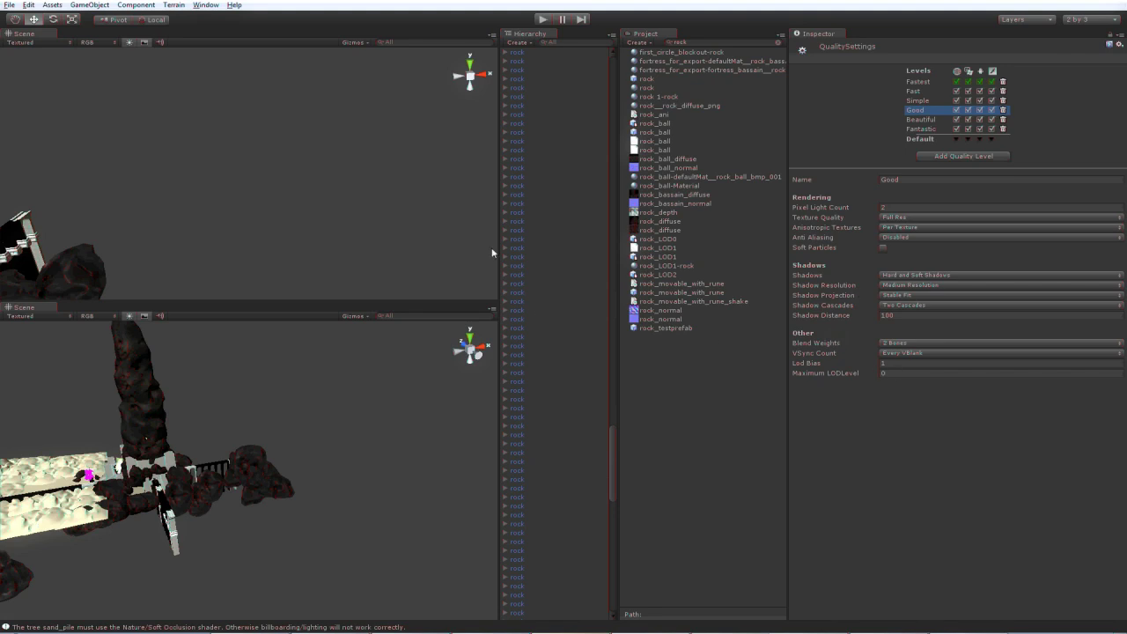
{"action": "left_click", "coordinate": [251, 470]}
{"action": "left_click_drag", "start_coordinate": [933, 162], "coordinate": [911, 162]}
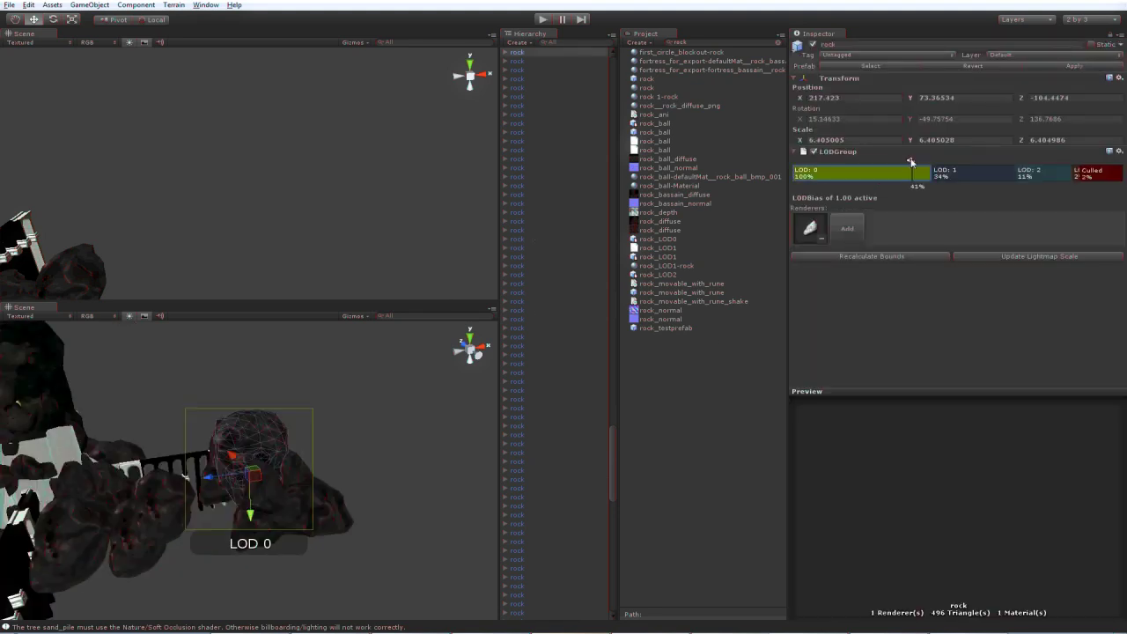